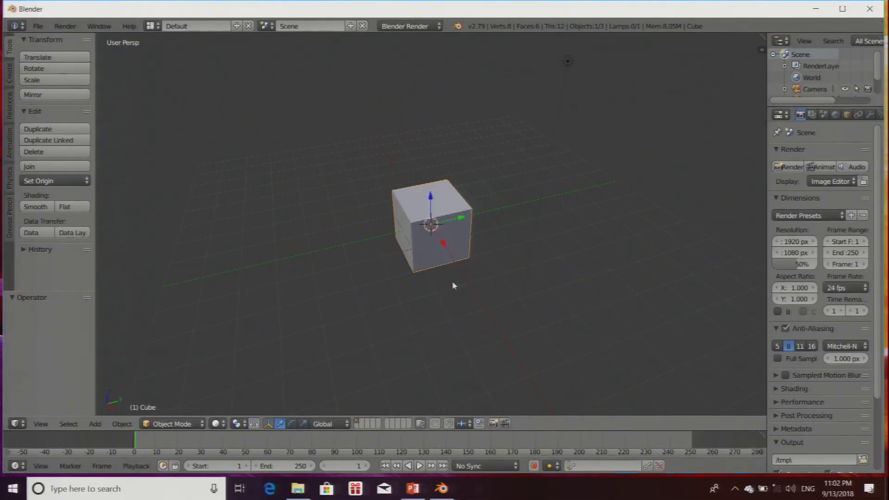
Delete the default cube from the scene.
{"action": "mouse_move", "coordinate": [452, 281]}
{"action": "middle_mouse_down"}
{"action": "mouse_move", "coordinate": [409, 284]}
{"action": "mouse_move", "coordinate": [407, 317]}
{"action": "mouse_move", "coordinate": [464, 320]}
{"action": "mouse_move", "coordinate": [409, 311]}
{"action": "mouse_move", "coordinate": [477, 275]}
{"action": "mouse_move", "coordinate": [479, 287]}
{"action": "mouse_move", "coordinate": [468, 288]}
{"action": "middle_mouse_up"}
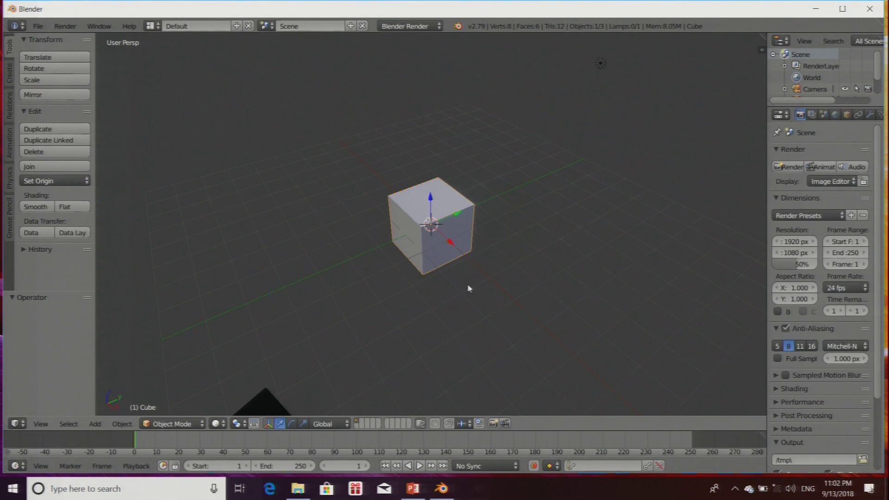
{"action": "mouse_move", "coordinate": [402, 258]}
{"action": "middle_mouse_down"}
{"action": "mouse_move", "coordinate": [405, 267]}
{"action": "mouse_move", "coordinate": [353, 252]}
{"action": "mouse_move", "coordinate": [416, 249]}
{"action": "mouse_move", "coordinate": [429, 257]}
{"action": "mouse_move", "coordinate": [394, 265]}
{"action": "middle_mouse_up"}
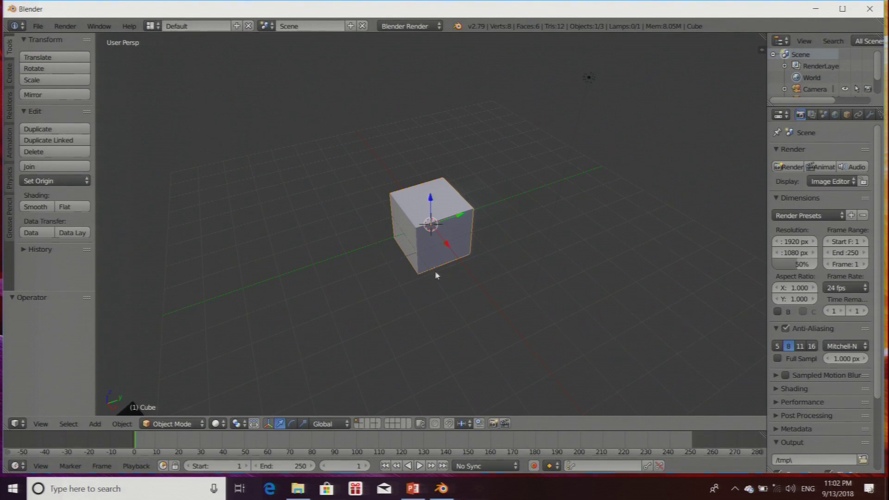
{"action": "middle_click_drag", "start_coordinate": [435, 275], "coordinate": [401, 278]}
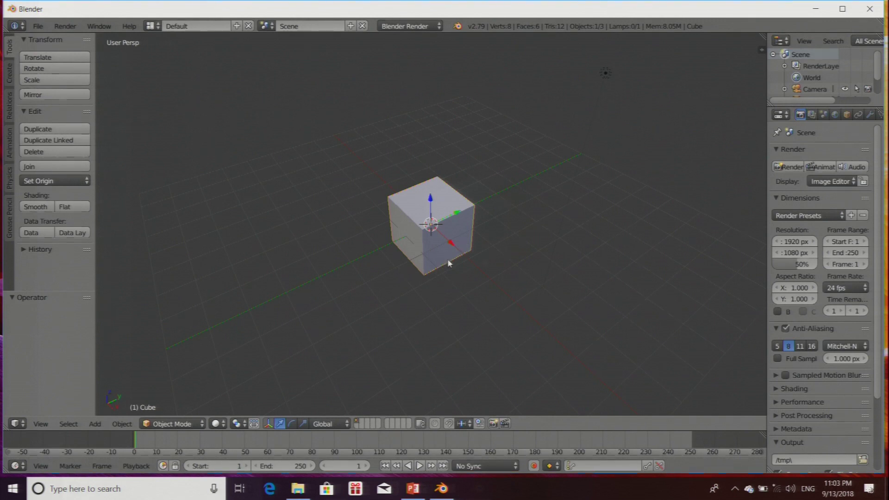
{"action": "middle_click_drag", "start_coordinate": [451, 285], "coordinate": [404, 293]}
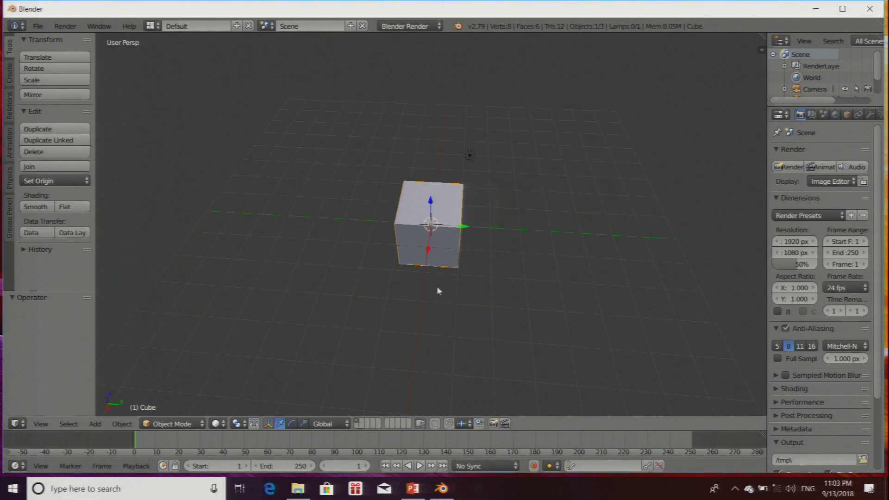
{"action": "middle_click_drag", "start_coordinate": [452, 272], "coordinate": [435, 254]}
{"action": "scroll", "coordinate": [447, 250], "scroll_direction": "up", "scroll_amount": 2}
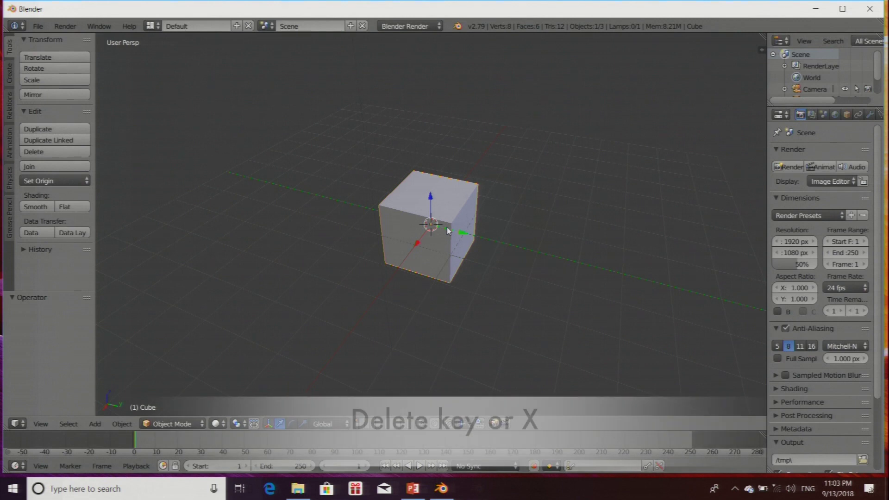
{"action": "key", "text": "x"}
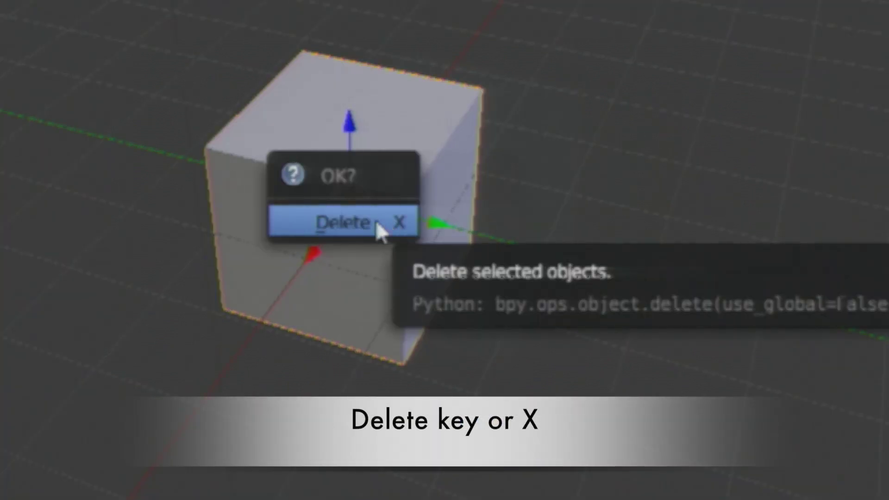
{"action": "left_click", "coordinate": [377, 221]}
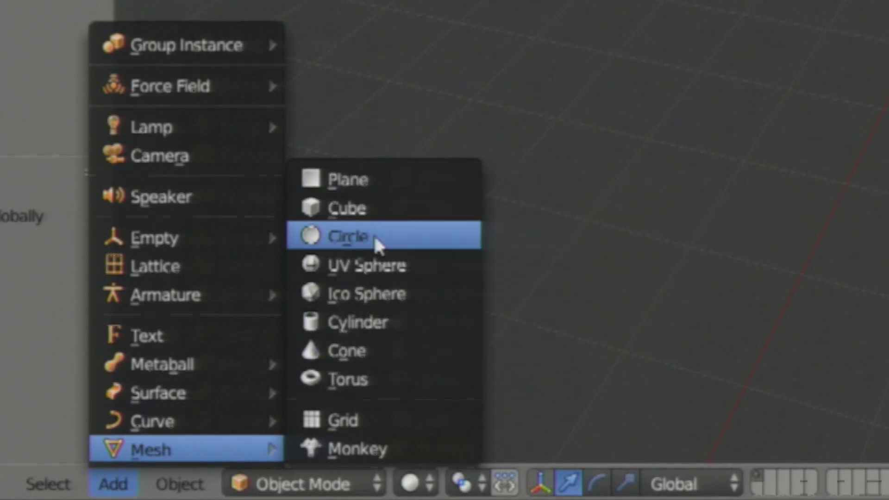
Add a cylinder mesh at the scene's origin and show it in the front orthographic view.
{"action": "left_click", "coordinate": [375, 319]}
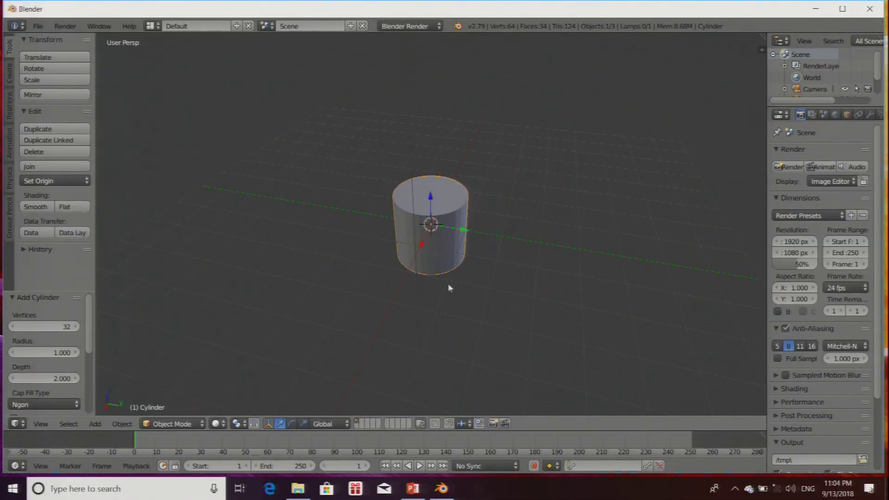
{"action": "middle_click_drag", "start_coordinate": [427, 289], "coordinate": [390, 269]}
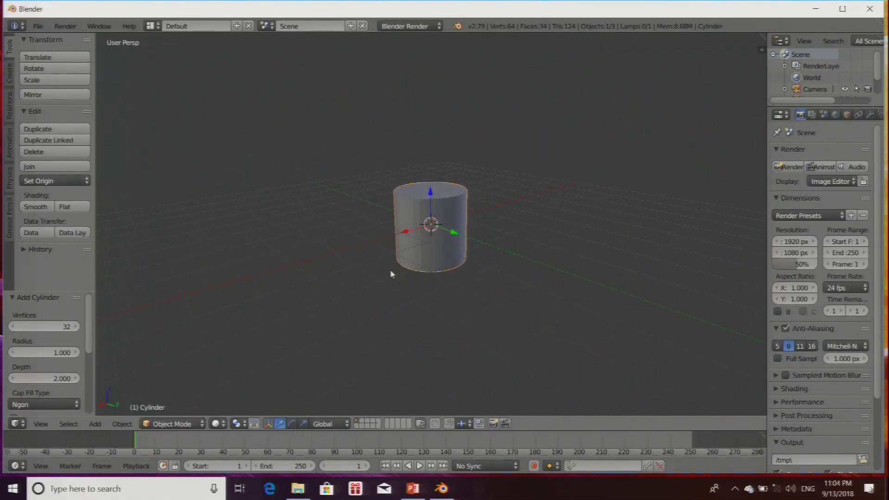
{"action": "key", "text": "KP_1"}
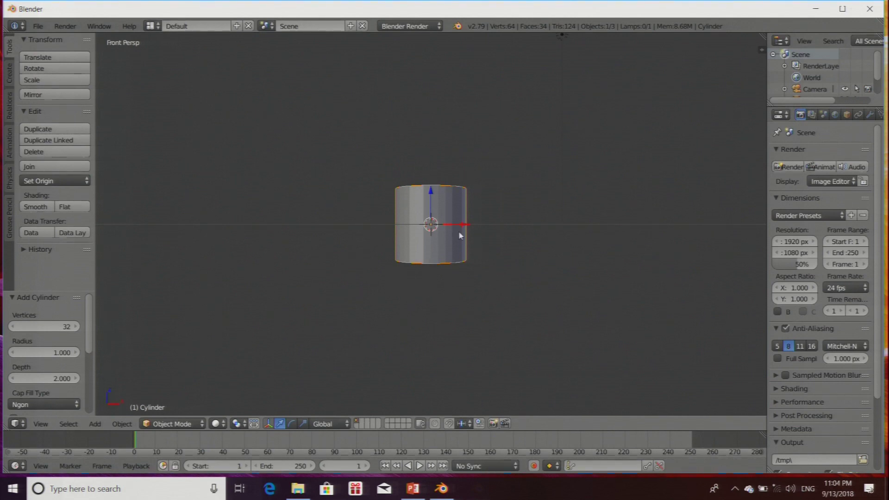
{"action": "key", "text": "KP_5"}
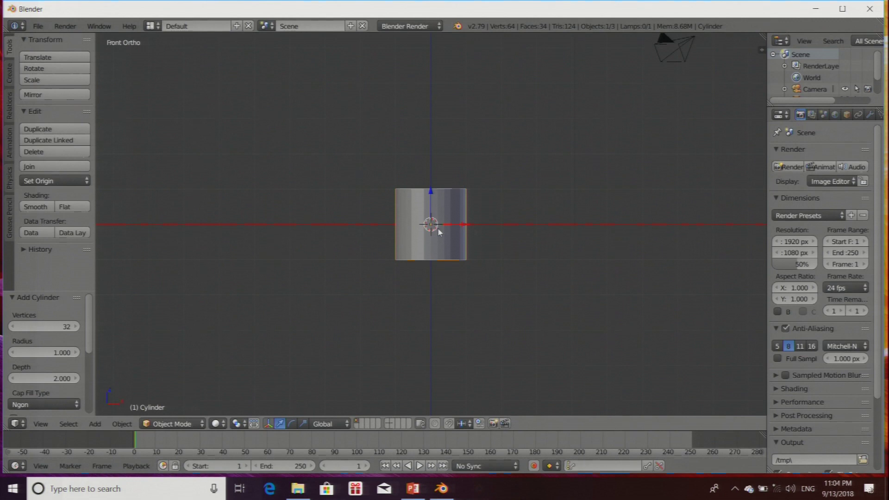
Scale the cylinder along the Z axis by about 1.42 to make it taller.
{"action": "scroll", "coordinate": [439, 232], "scroll_direction": "up", "scroll_amount": 1}
{"action": "scroll", "coordinate": [439, 229], "scroll_direction": "down", "scroll_amount": 2}
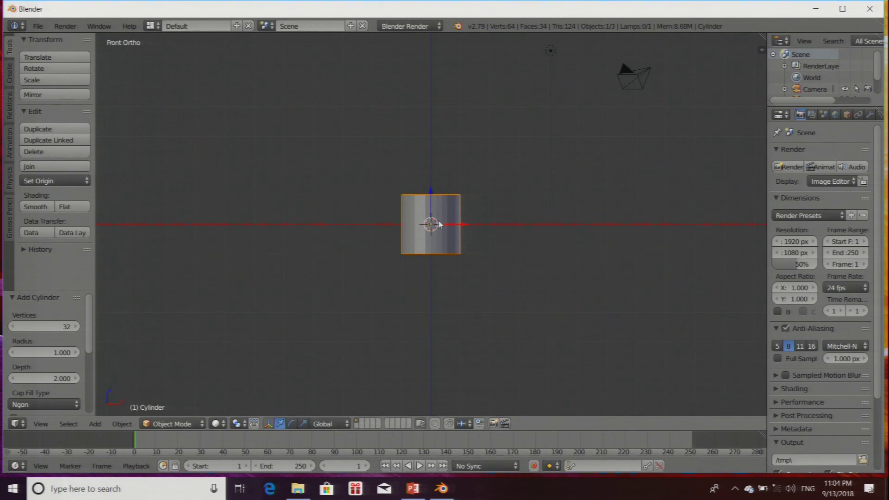
{"action": "key", "text": "s"}
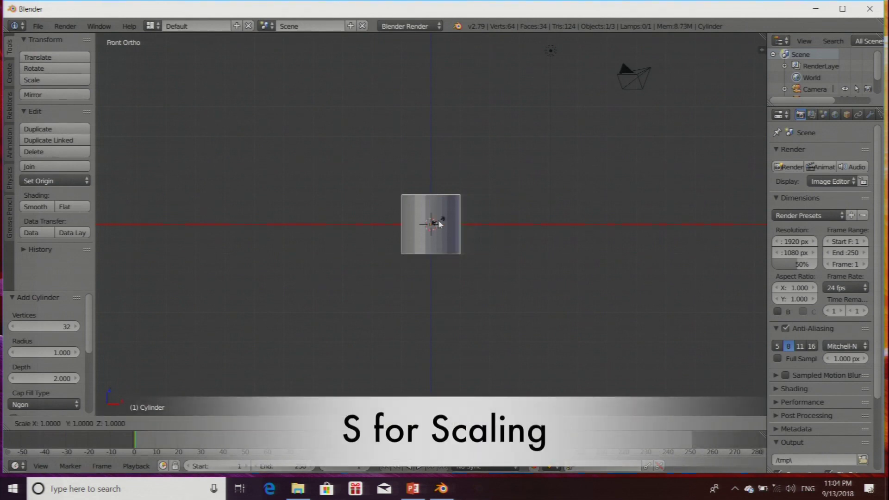
{"action": "key", "text": "z"}
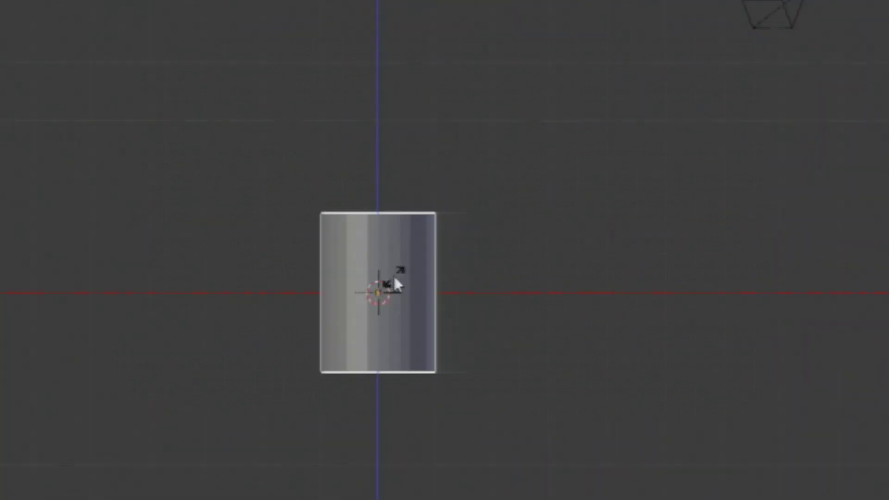
{"action": "left_click", "coordinate": [393, 273]}
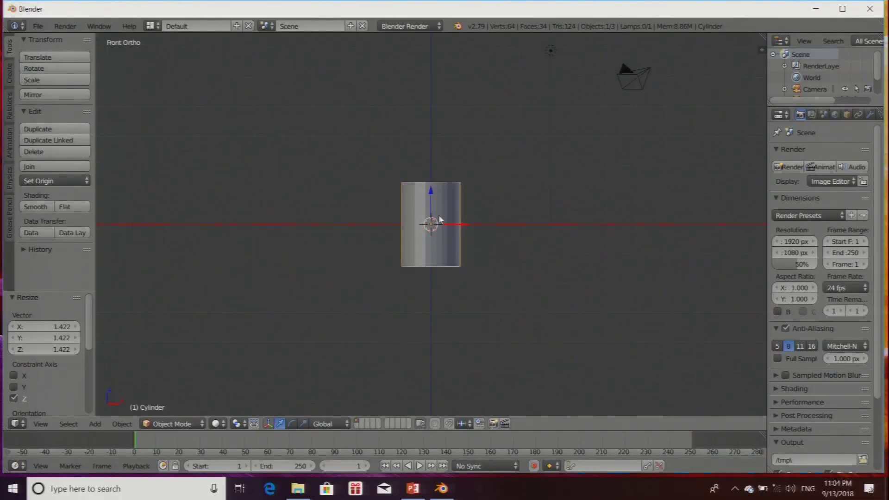
Scale the cylinder by about 1.03 along the Y axis and about 1.17 along the X axis.
{"action": "key", "text": "s"}
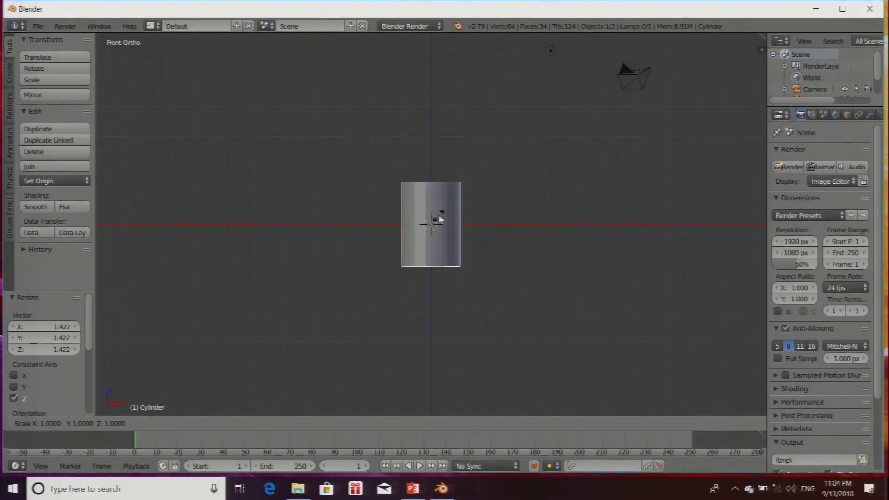
{"action": "key", "text": "y"}
{"action": "left_click", "coordinate": [440, 216]}
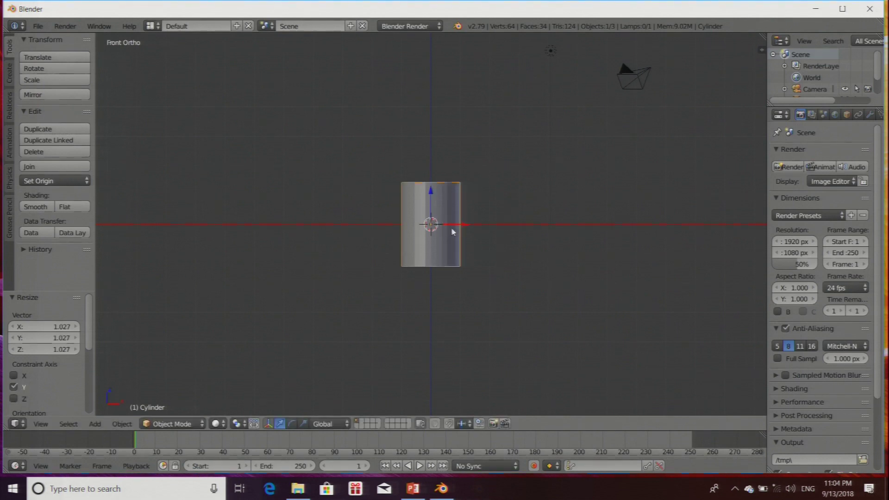
{"action": "key", "text": "s"}
{"action": "key", "text": "x"}
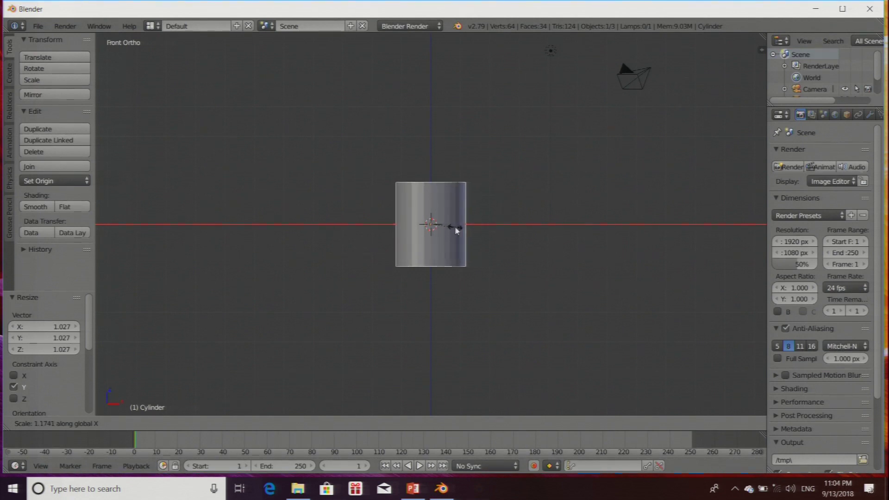
{"action": "left_click", "coordinate": [455, 226]}
Put the cylinder into Edit Mode and deselect all of its geometry.
{"action": "scroll", "coordinate": [455, 237], "scroll_direction": "up", "scroll_amount": 1}
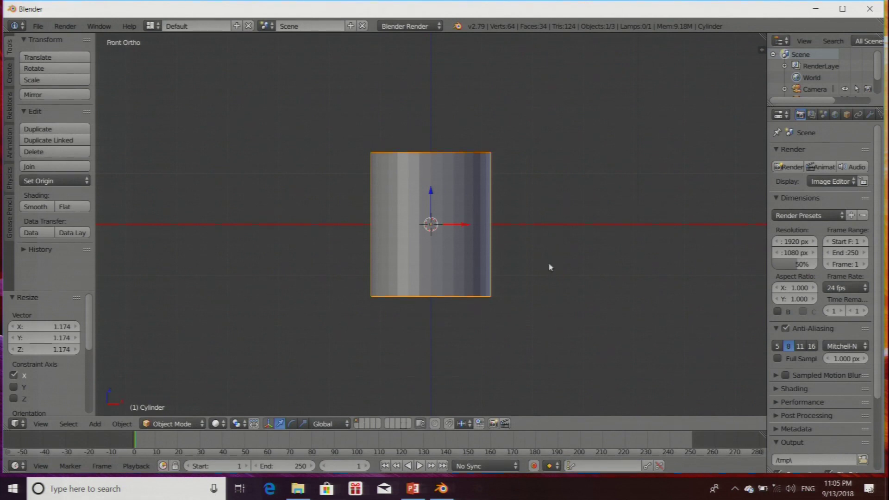
{"action": "scroll", "coordinate": [473, 229], "scroll_direction": "up", "scroll_amount": 1}
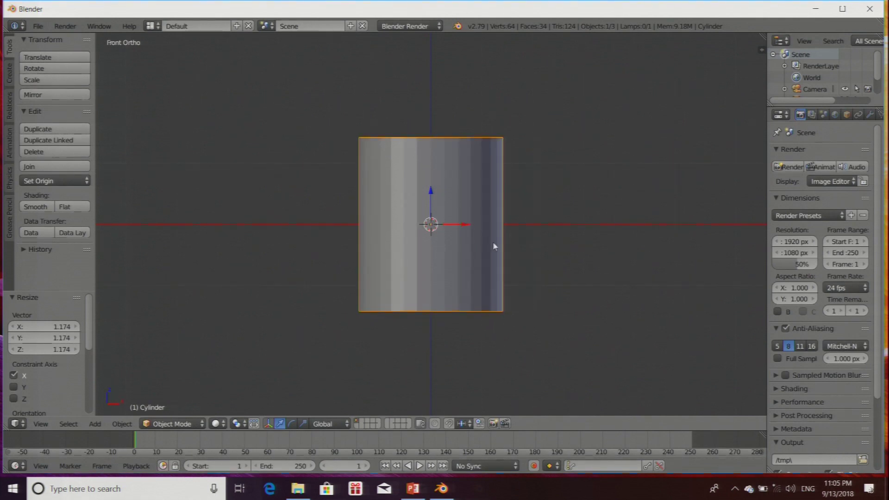
{"action": "scroll", "coordinate": [462, 246], "scroll_direction": "up", "scroll_amount": 2}
{"action": "scroll", "coordinate": [462, 245], "scroll_direction": "down", "scroll_amount": 3}
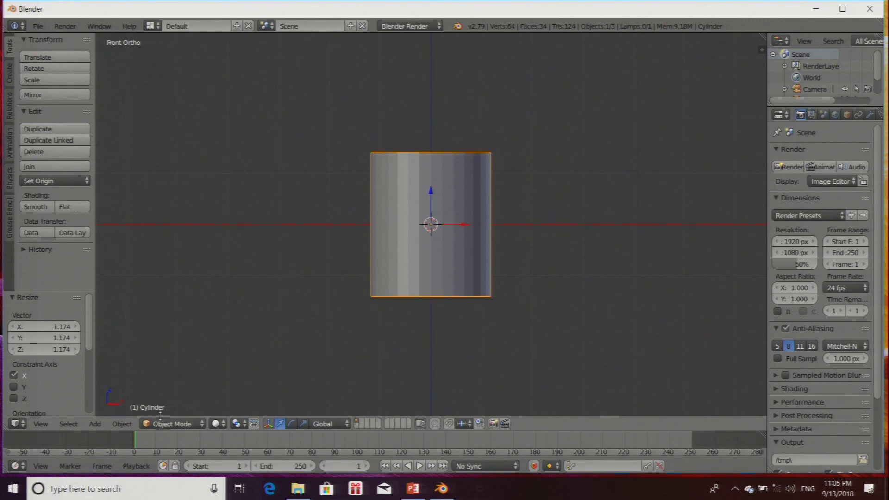
{"action": "left_click", "coordinate": [175, 423]}
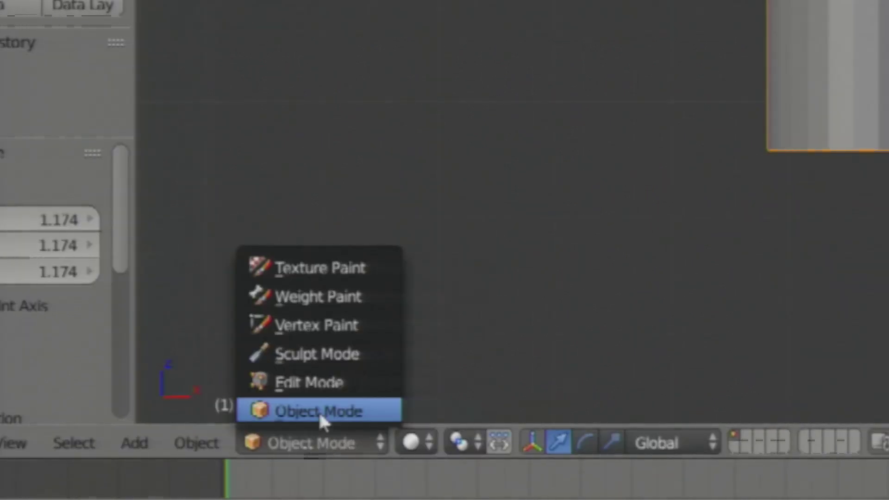
{"action": "left_click", "coordinate": [327, 384]}
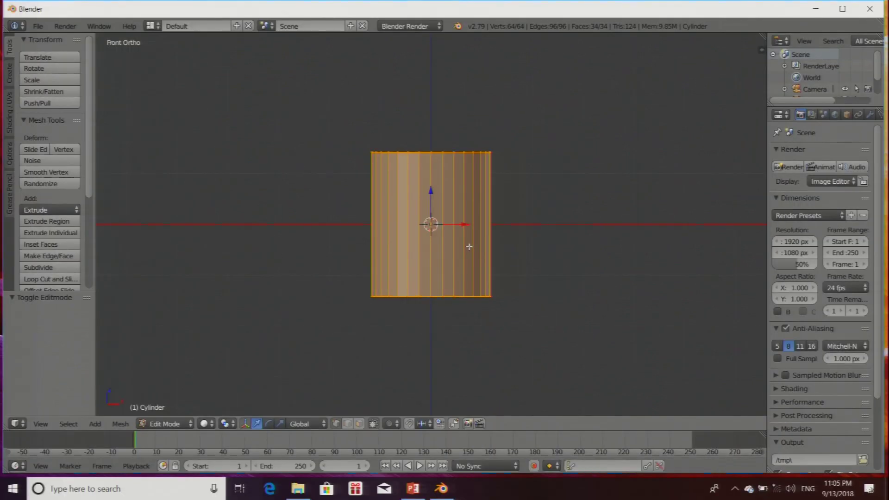
{"action": "middle_click_drag", "start_coordinate": [469, 247], "coordinate": [473, 260]}
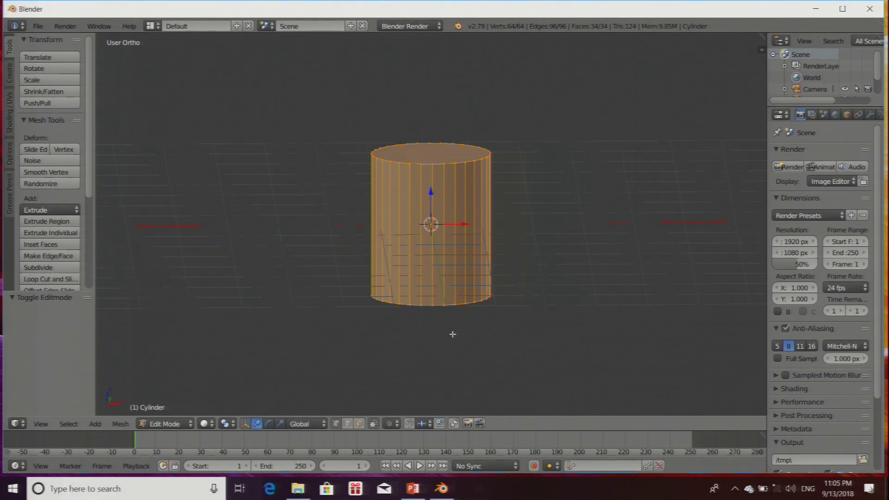
{"action": "key", "text": "a"}
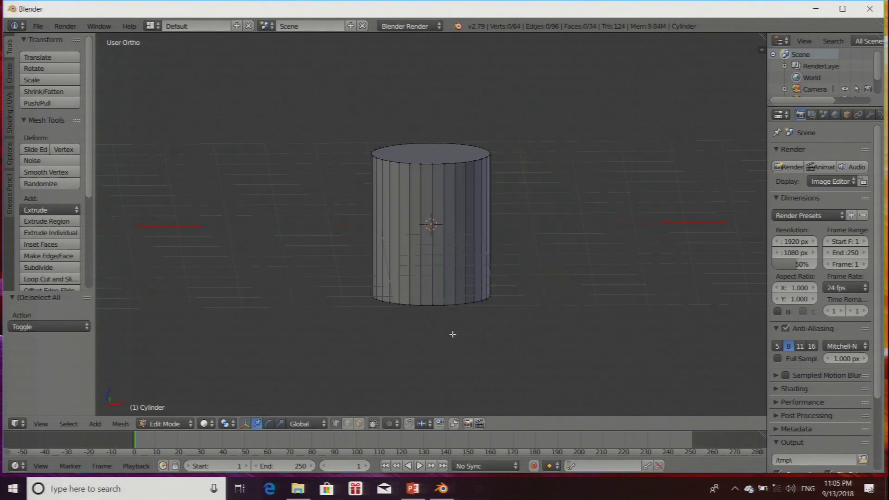
Using face selection, delete the cylinder's top face to open it up.
{"action": "left_click", "coordinate": [360, 424]}
{"action": "right_click", "coordinate": [465, 153]}
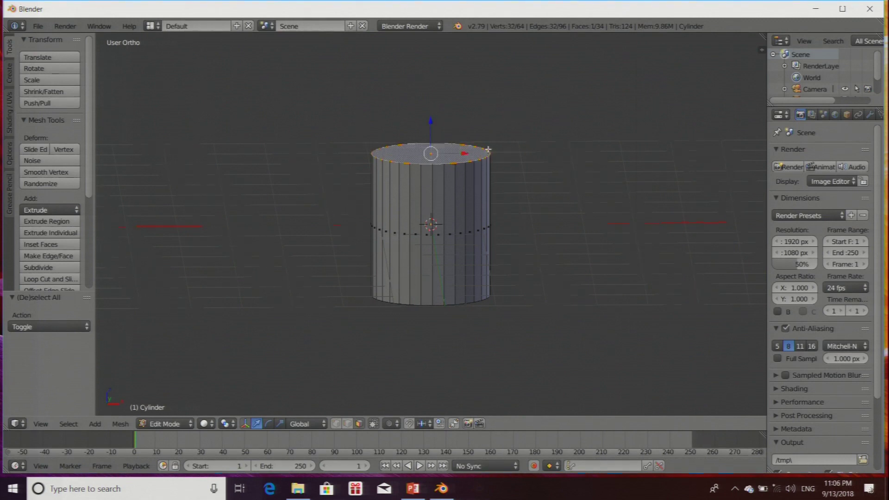
{"action": "key", "text": "x"}
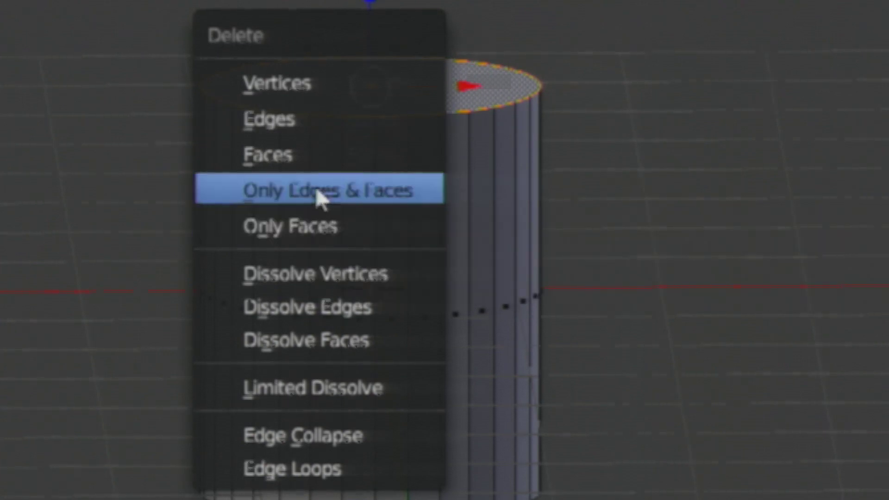
{"action": "left_click", "coordinate": [281, 160]}
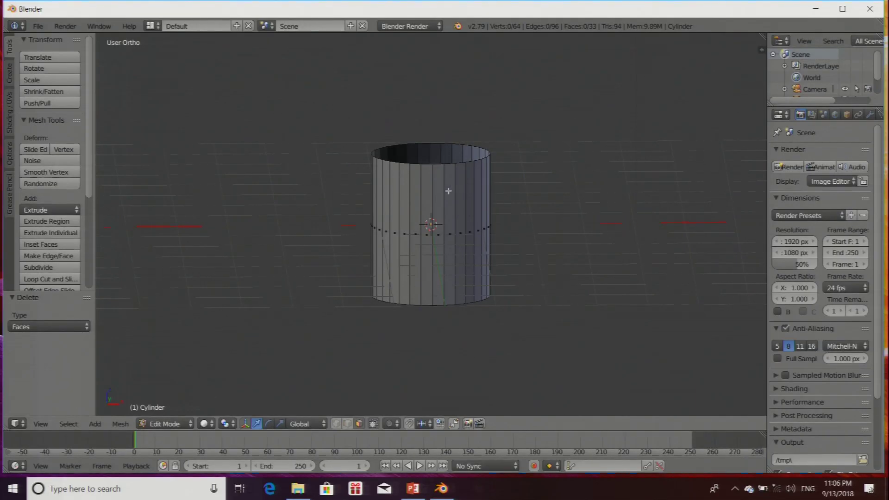
Return to Object Mode and scale the open cylinder along the X axis by about 0.89.
{"action": "middle_click_drag", "start_coordinate": [462, 190], "coordinate": [451, 260]}
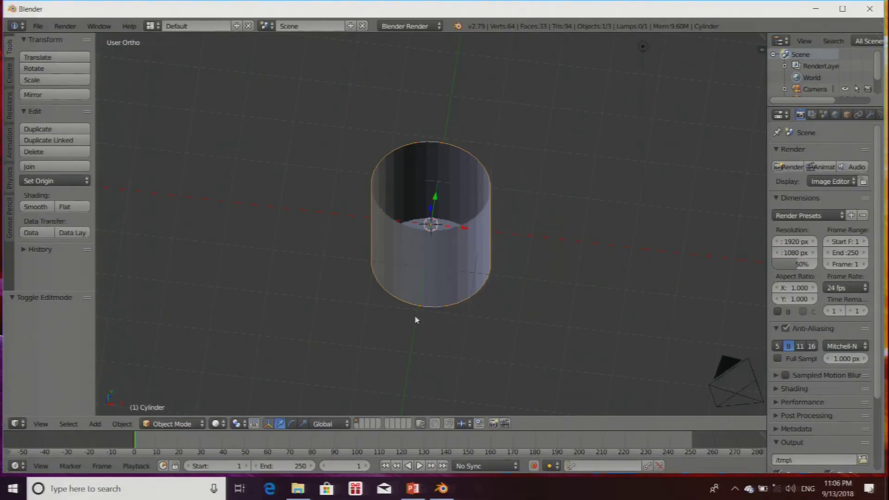
{"action": "middle_click_drag", "start_coordinate": [417, 318], "coordinate": [419, 341]}
{"action": "middle_click_drag", "start_coordinate": [426, 248], "coordinate": [406, 270]}
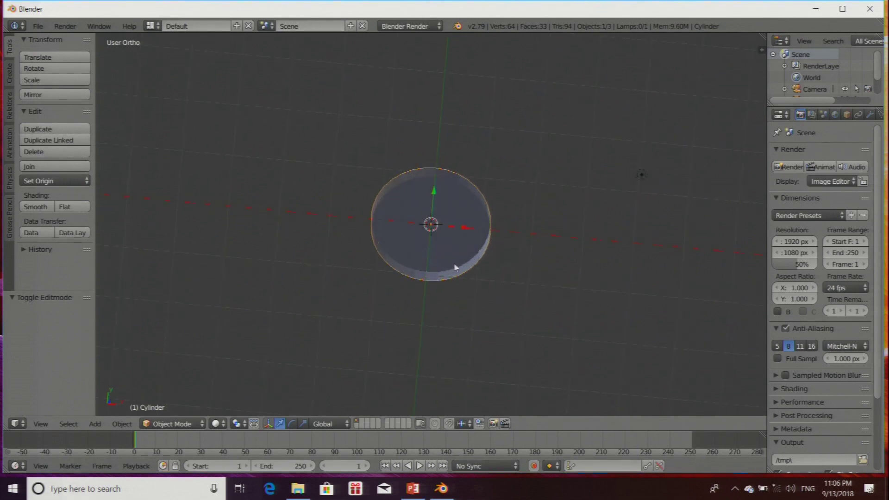
{"action": "key", "text": "s"}
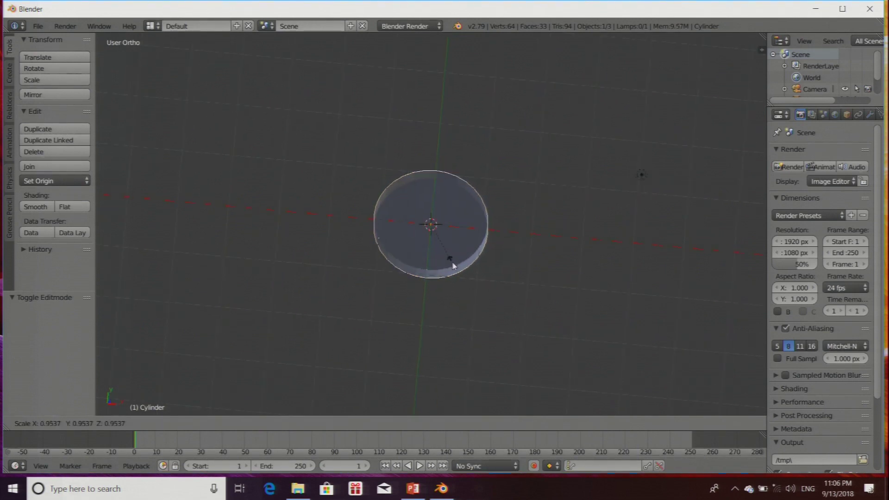
{"action": "key", "text": "x"}
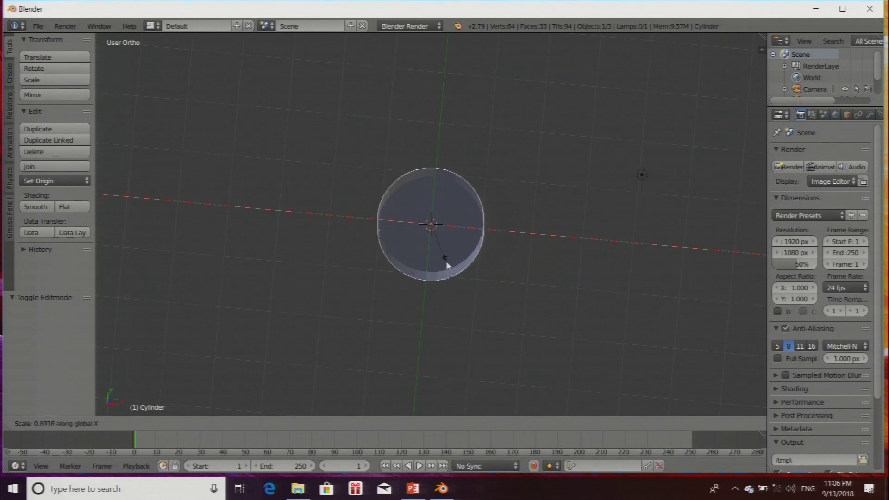
{"action": "left_click", "coordinate": [448, 262]}
{"action": "middle_click_drag", "start_coordinate": [467, 273], "coordinate": [468, 243]}
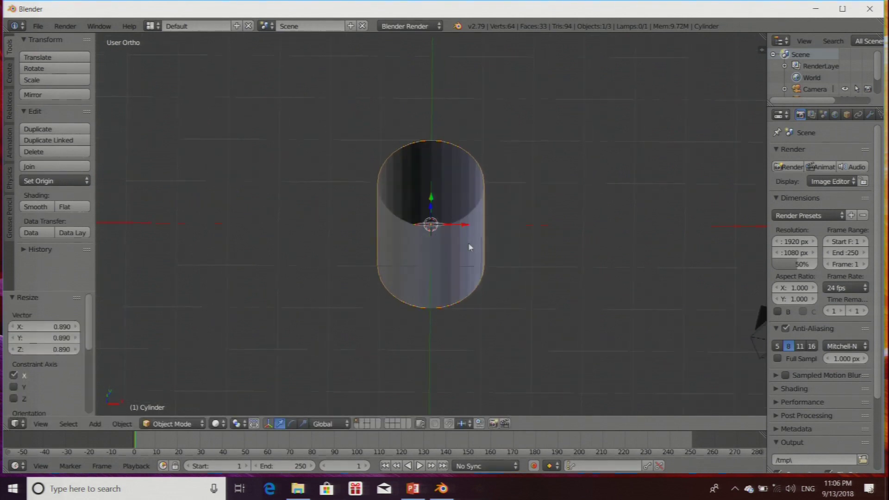
Put the open cylinder into Edit Mode and switch to the front orthographic view.
{"action": "left_click", "coordinate": [184, 423]}
{"action": "left_click", "coordinate": [190, 397]}
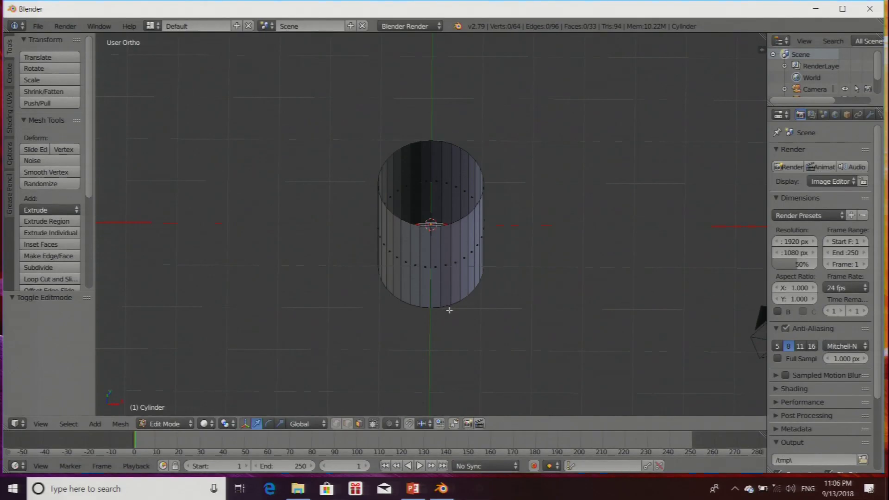
{"action": "key", "text": "KP_1"}
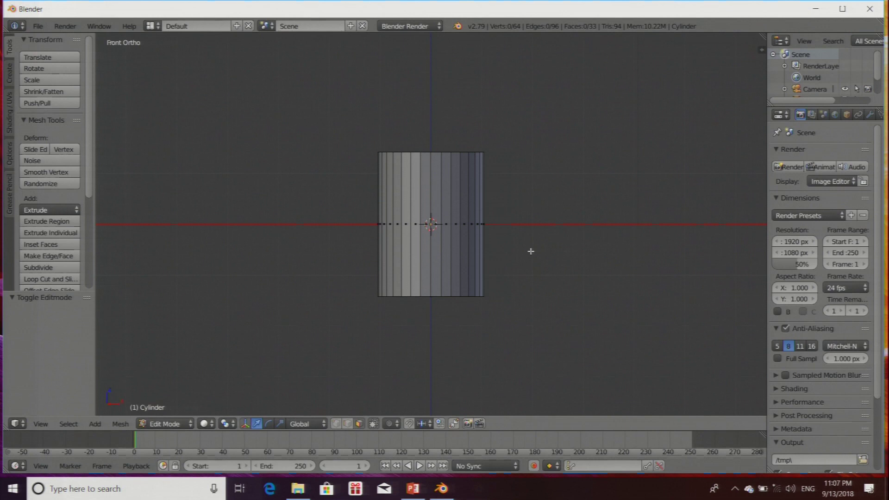
{"action": "scroll", "coordinate": [556, 259], "scroll_direction": "down", "scroll_amount": 1}
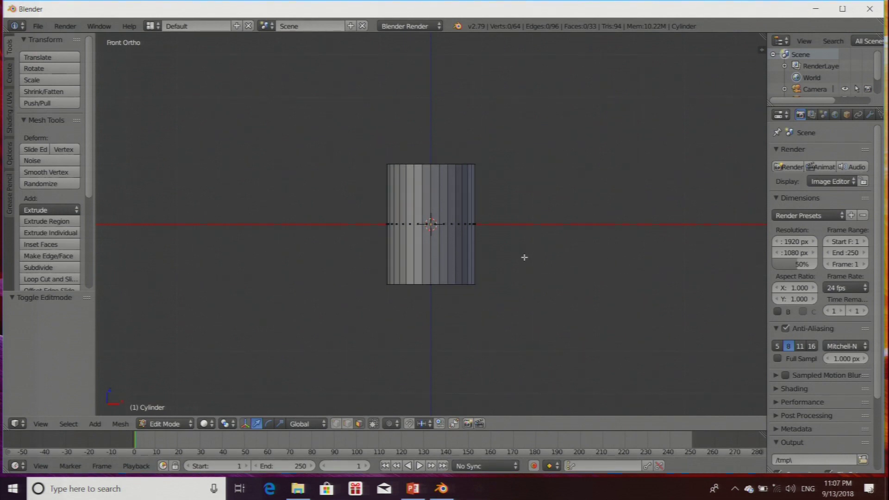
{"action": "scroll", "coordinate": [524, 257], "scroll_direction": "up", "scroll_amount": 2}
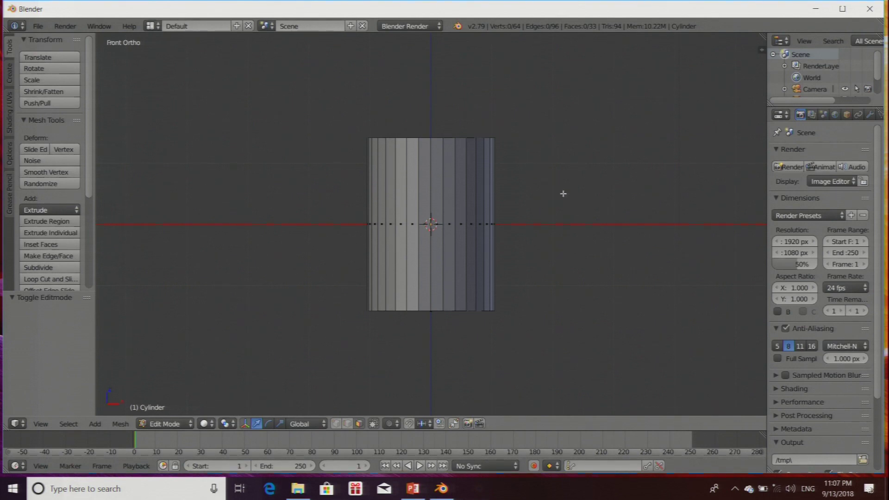
{"action": "scroll", "coordinate": [529, 263], "scroll_direction": "down", "scroll_amount": 1}
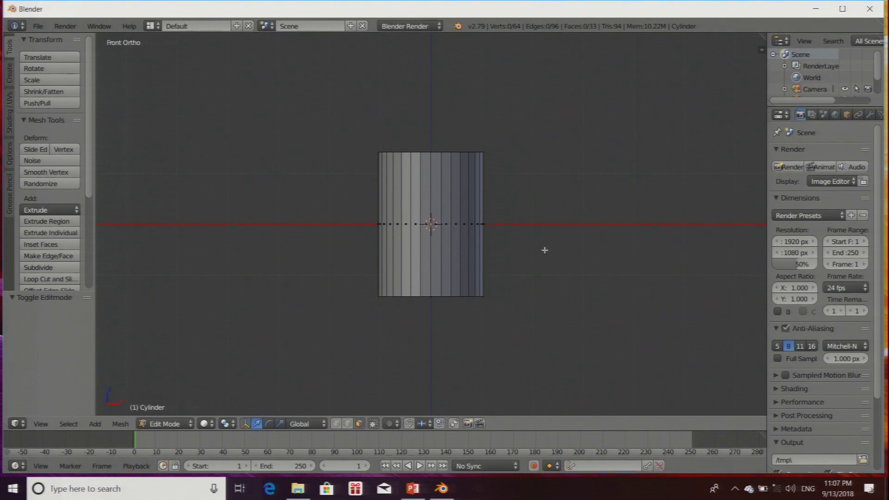
{"action": "scroll", "coordinate": [529, 249], "scroll_direction": "up", "scroll_amount": 2}
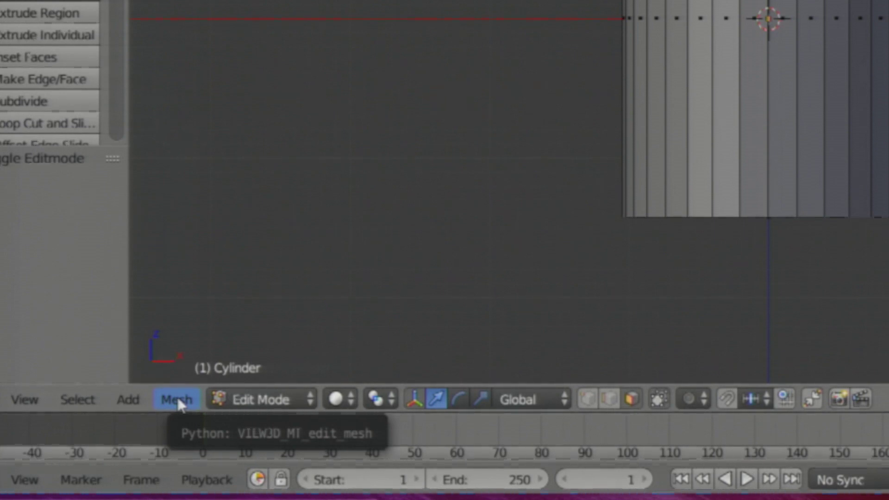
{"action": "left_click", "coordinate": [178, 401]}
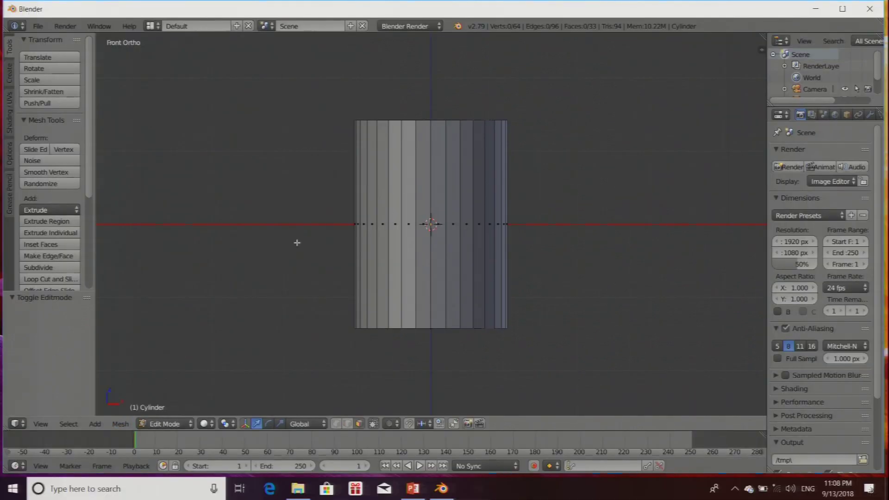
{"action": "scroll", "coordinate": [296, 243], "scroll_direction": "down", "scroll_amount": 1}
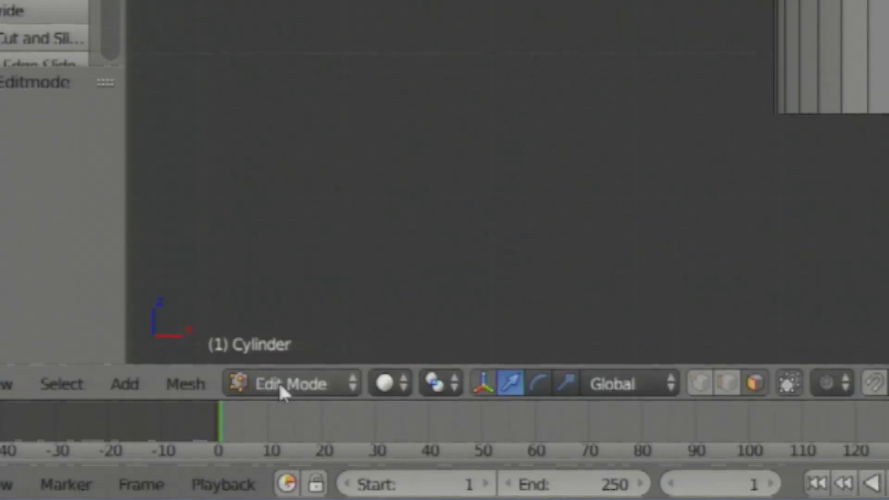
Return the cylinder to Object Mode and add a Path curve to the scene.
{"action": "left_click", "coordinate": [160, 425]}
{"action": "left_click", "coordinate": [286, 348]}
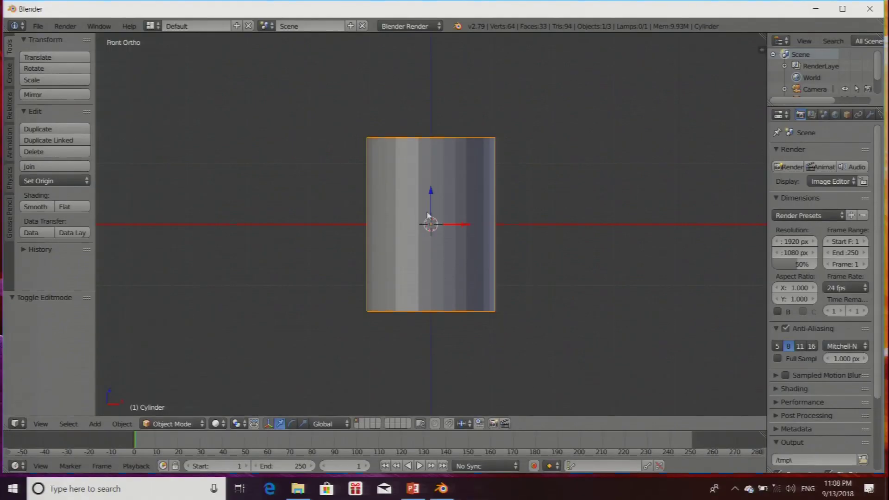
{"action": "scroll", "coordinate": [496, 246], "scroll_direction": "up", "scroll_amount": 1}
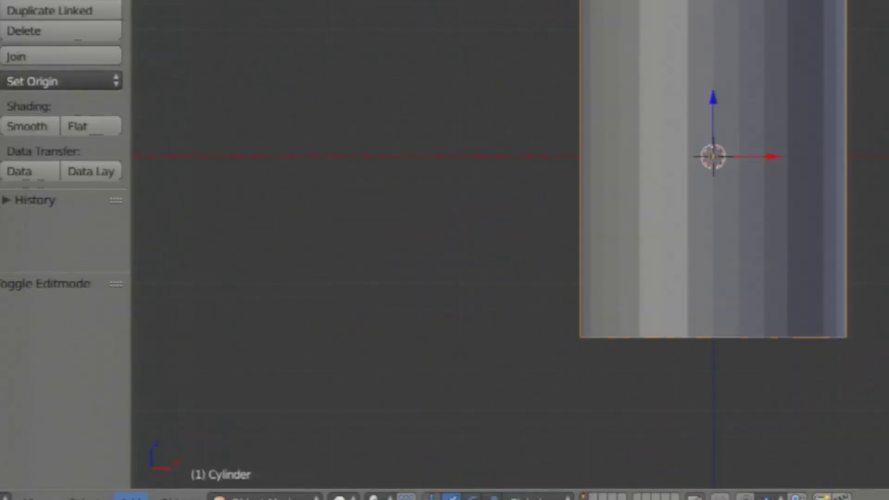
{"action": "left_click", "coordinate": [95, 424]}
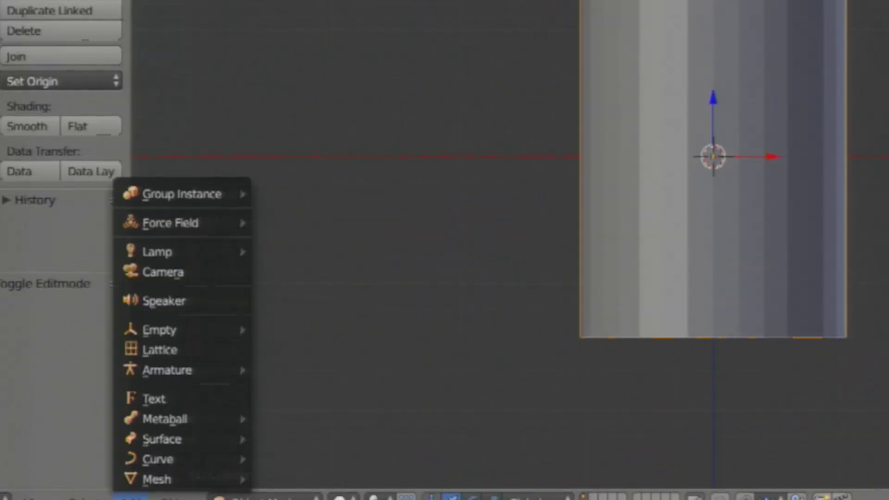
{"action": "mouse_move", "coordinate": [234, 484]}
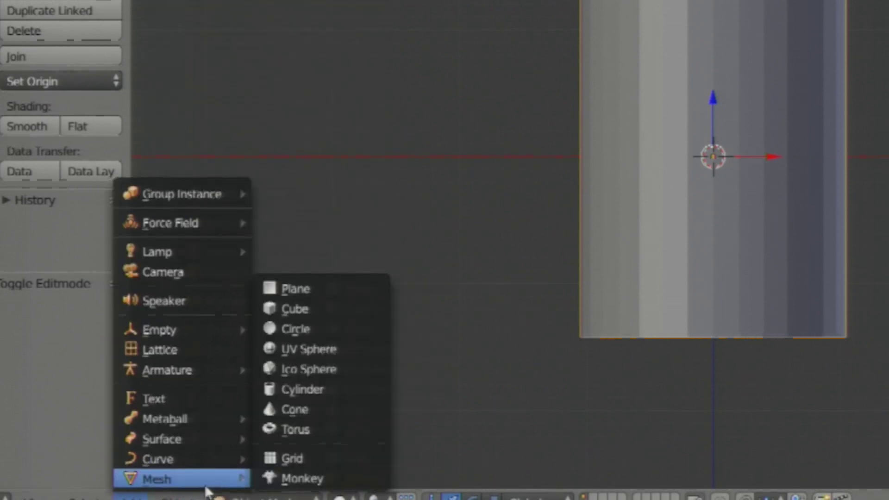
{"action": "mouse_move", "coordinate": [172, 483]}
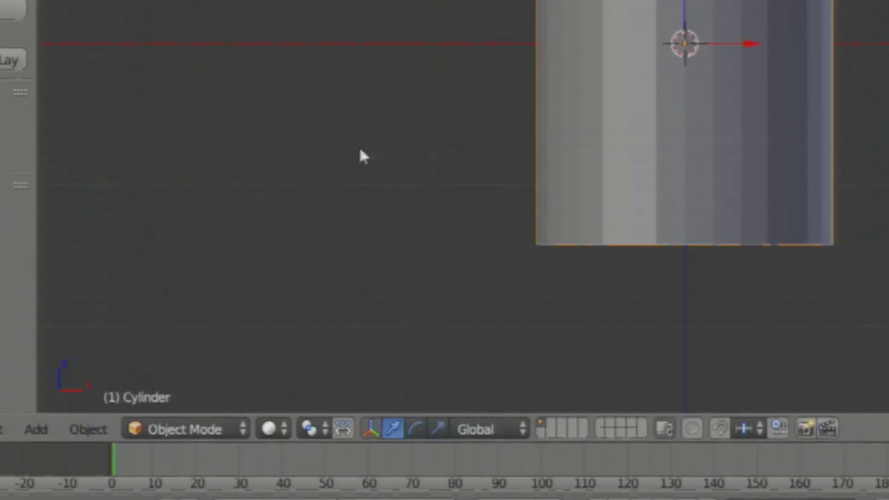
{"action": "key", "text": "shift+a"}
{"action": "mouse_move", "coordinate": [331, 179]}
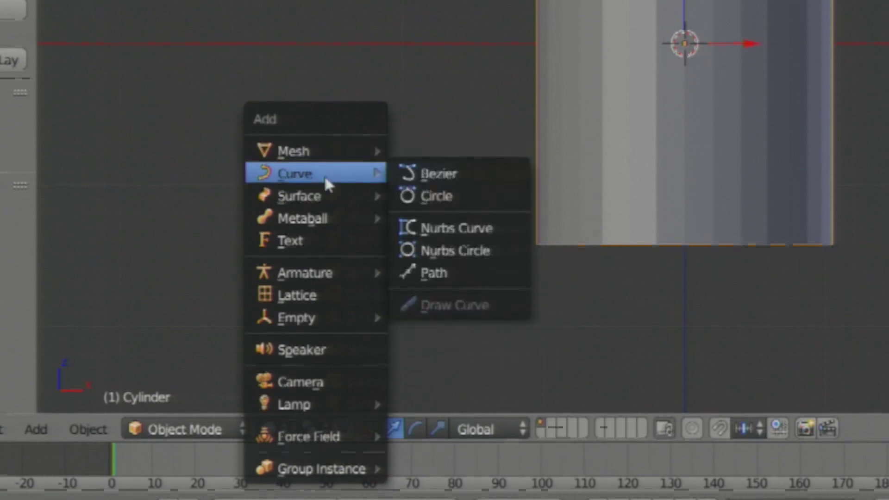
{"action": "left_click", "coordinate": [448, 275]}
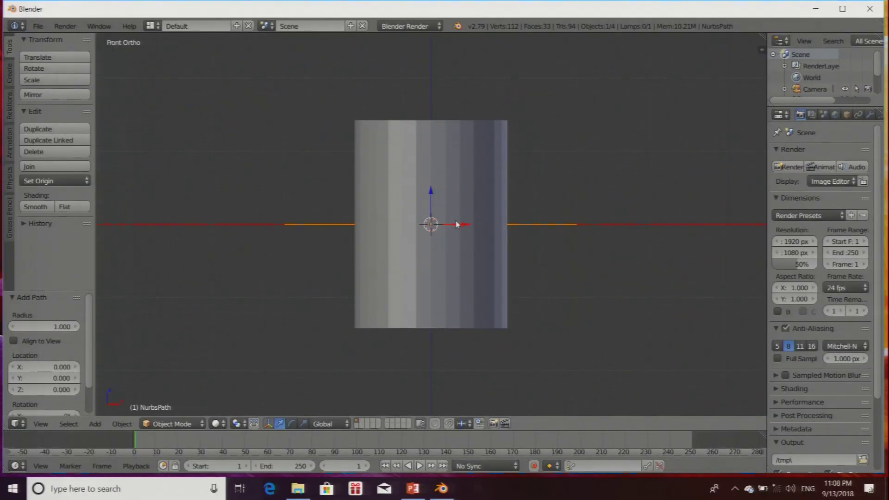
Move the path along the positive X axis until it lies completely clear of the cylinder.
{"action": "left_click_drag", "start_coordinate": [452, 227], "coordinate": [490, 229]}
{"action": "left_click_drag", "start_coordinate": [572, 228], "coordinate": [577, 229]}
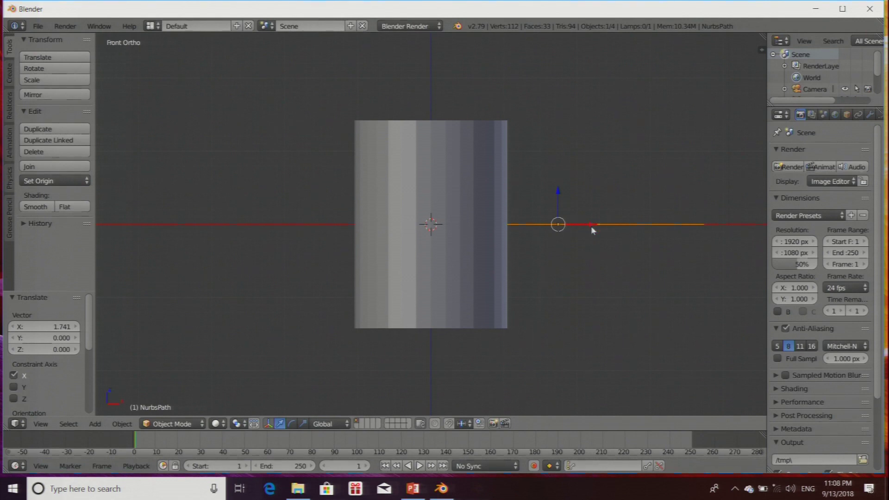
{"action": "left_click_drag", "start_coordinate": [588, 224], "coordinate": [609, 229]}
{"action": "key", "text": "ctrl+z"}
{"action": "scroll", "coordinate": [602, 227], "scroll_direction": "down", "scroll_amount": 1}
{"action": "left_click", "coordinate": [610, 222]}
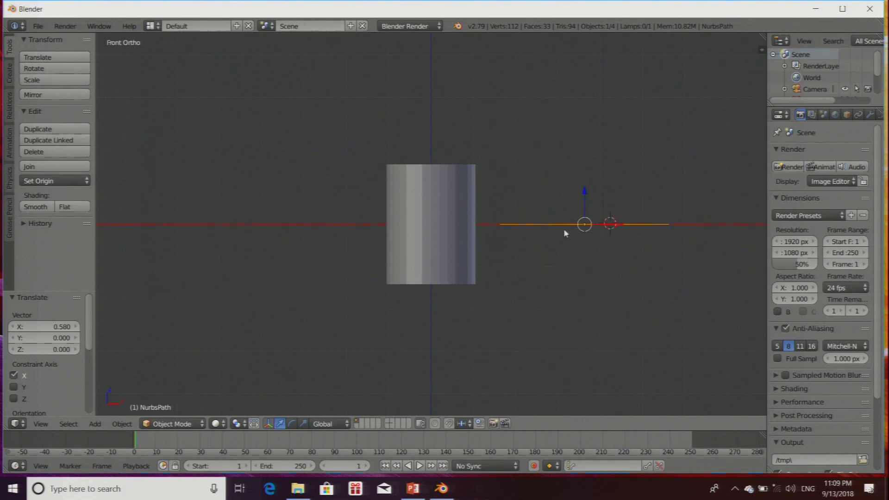
Put the path into Edit Mode and lower its second control point by about 0.68 along Z.
{"action": "left_click", "coordinate": [200, 427]}
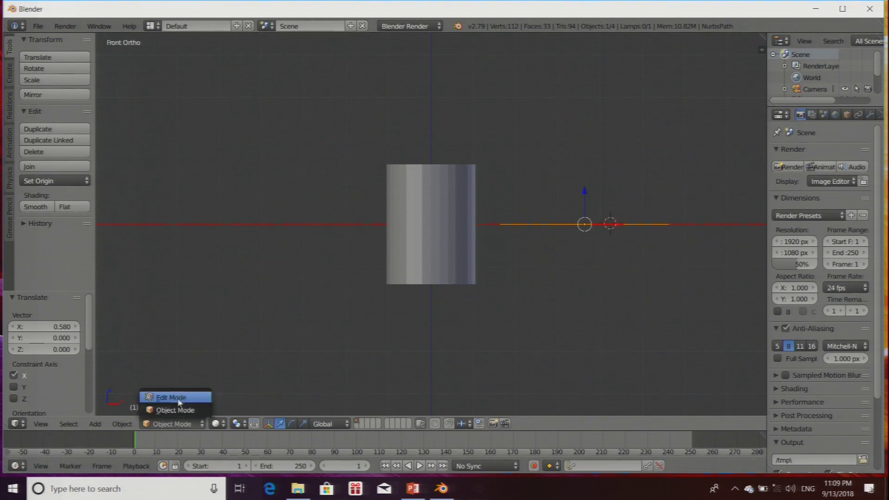
{"action": "left_click", "coordinate": [178, 396]}
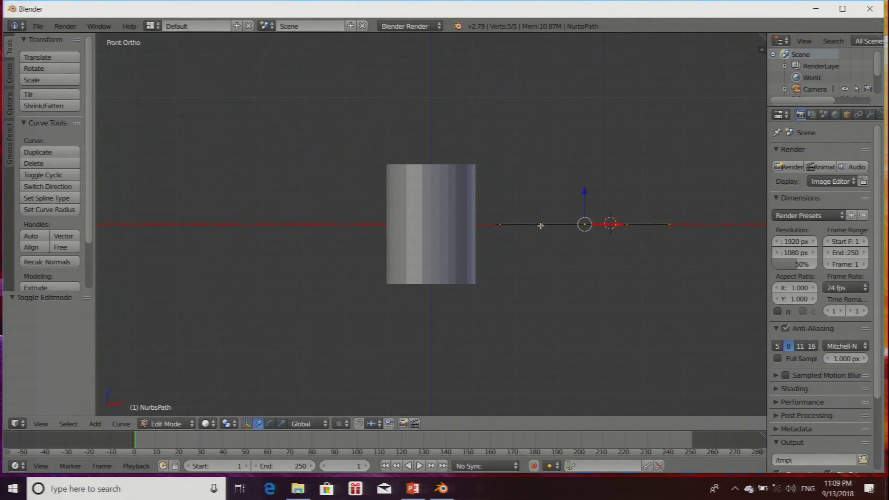
{"action": "scroll", "coordinate": [542, 225], "scroll_direction": "up", "scroll_amount": 3}
{"action": "scroll", "coordinate": [596, 254], "scroll_direction": "down", "scroll_amount": 1}
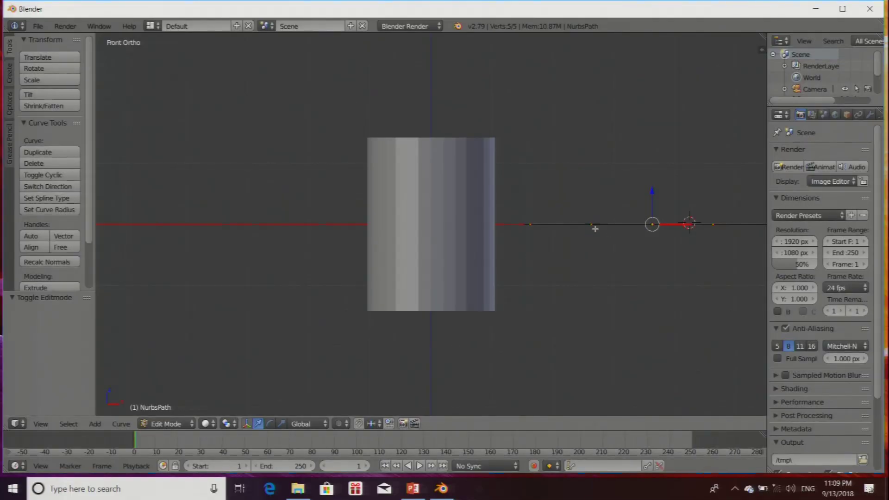
{"action": "scroll", "coordinate": [594, 222], "scroll_direction": "up", "scroll_amount": 1}
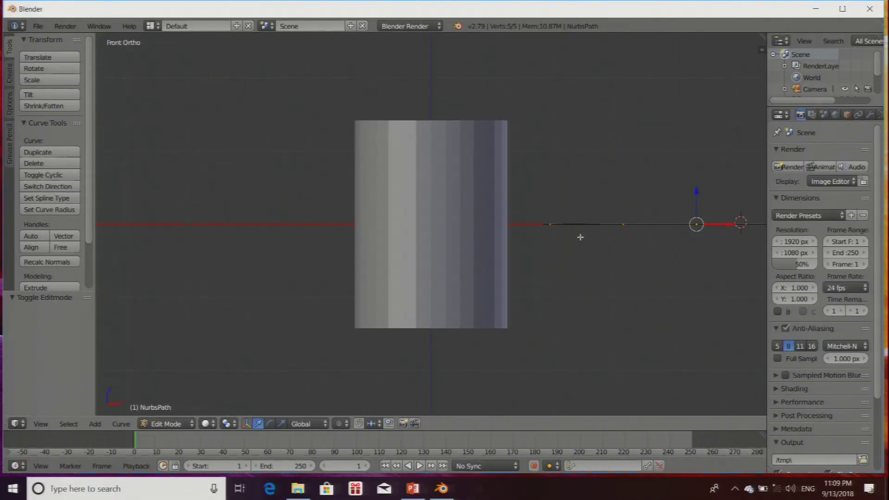
{"action": "scroll", "coordinate": [617, 280], "scroll_direction": "down", "scroll_amount": 1}
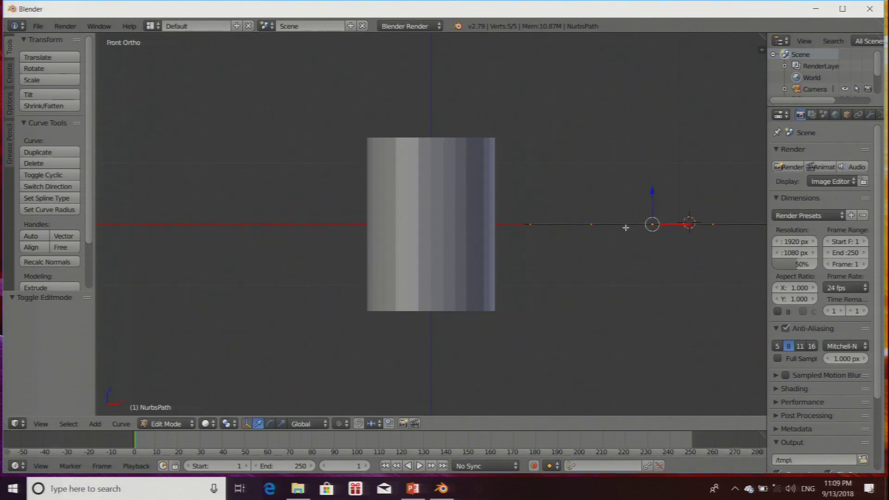
{"action": "right_click", "coordinate": [591, 223]}
{"action": "left_click_drag", "start_coordinate": [590, 197], "coordinate": [591, 239]}
Lower the path's third and fourth control points along Z, the fourth by about 1.72.
{"action": "right_click", "coordinate": [652, 225]}
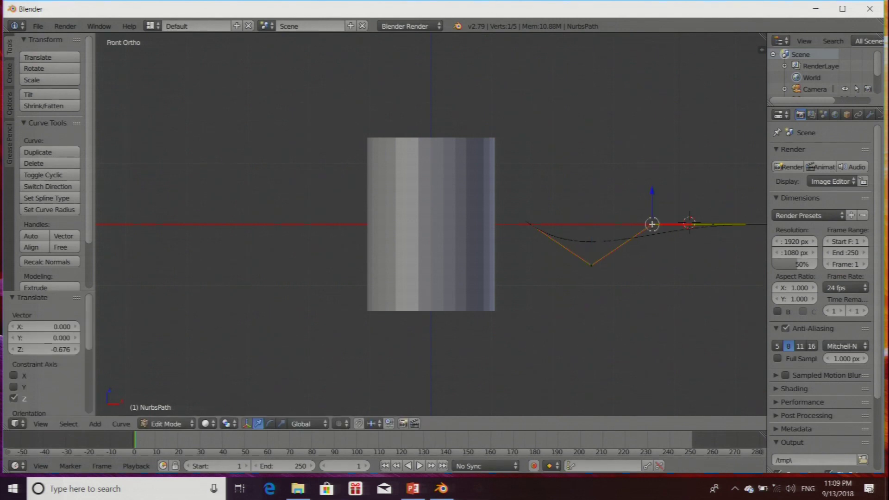
{"action": "left_click_drag", "start_coordinate": [654, 206], "coordinate": [640, 283]}
{"action": "right_click", "coordinate": [712, 227]}
{"action": "left_click_drag", "start_coordinate": [711, 199], "coordinate": [715, 329]}
Bring the path's far end point down below the others and move it about -4.12 along X.
{"action": "scroll", "coordinate": [644, 245], "scroll_direction": "down", "scroll_amount": 3}
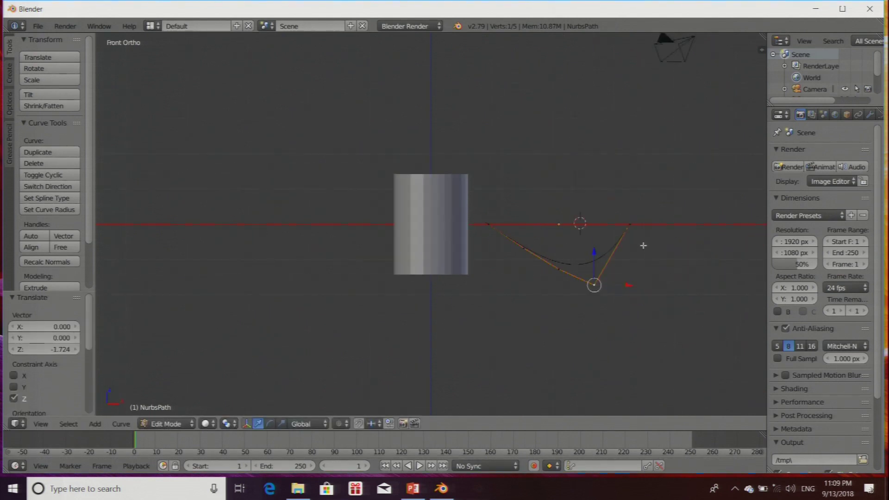
{"action": "right_click", "coordinate": [629, 226]}
{"action": "left_click_drag", "start_coordinate": [630, 204], "coordinate": [514, 304]}
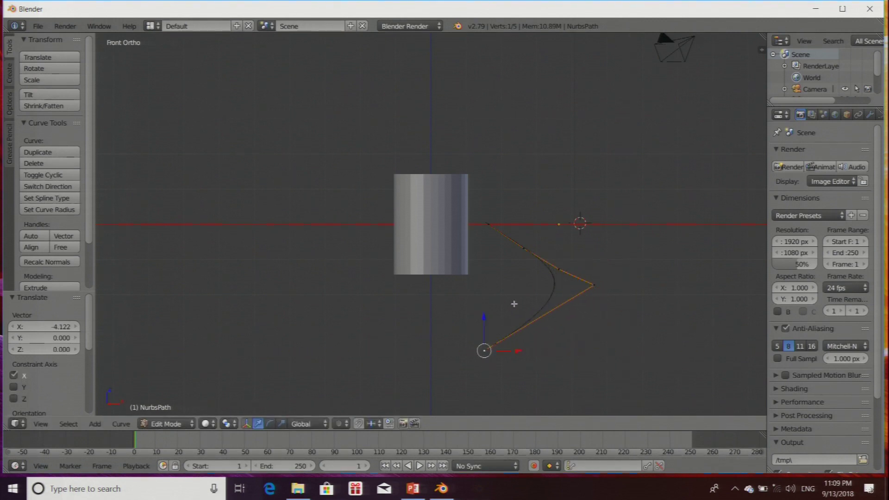
Raise the path's first control point along Z and move the second one about 1.32 along X.
{"action": "scroll", "coordinate": [514, 303], "scroll_direction": "up", "scroll_amount": 2}
{"action": "right_click", "coordinate": [515, 221]}
{"action": "left_click", "coordinate": [509, 199]}
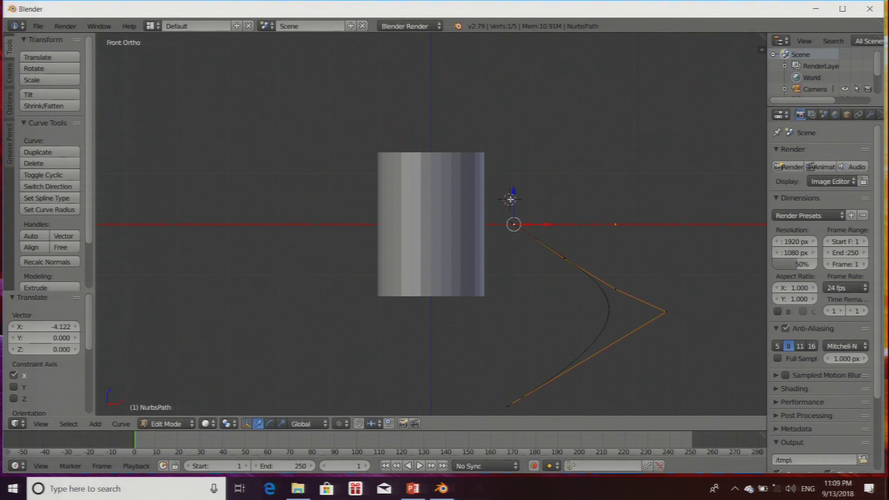
{"action": "left_click_drag", "start_coordinate": [514, 211], "coordinate": [514, 178]}
{"action": "right_click", "coordinate": [564, 258]}
{"action": "left_click_drag", "start_coordinate": [581, 259], "coordinate": [650, 253]}
Move the path's fourth control point about -0.78 and its second control point about -1.4 along X.
{"action": "right_click", "coordinate": [666, 313]}
{"action": "key", "text": "g"}
{"action": "key", "text": "x"}
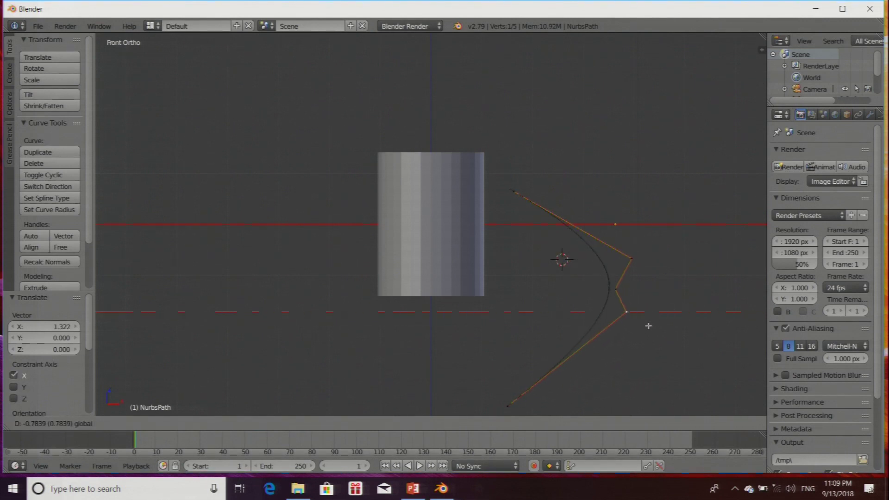
{"action": "left_click", "coordinate": [649, 326]}
{"action": "right_click", "coordinate": [632, 258]}
{"action": "left_click_drag", "start_coordinate": [652, 260], "coordinate": [582, 256]}
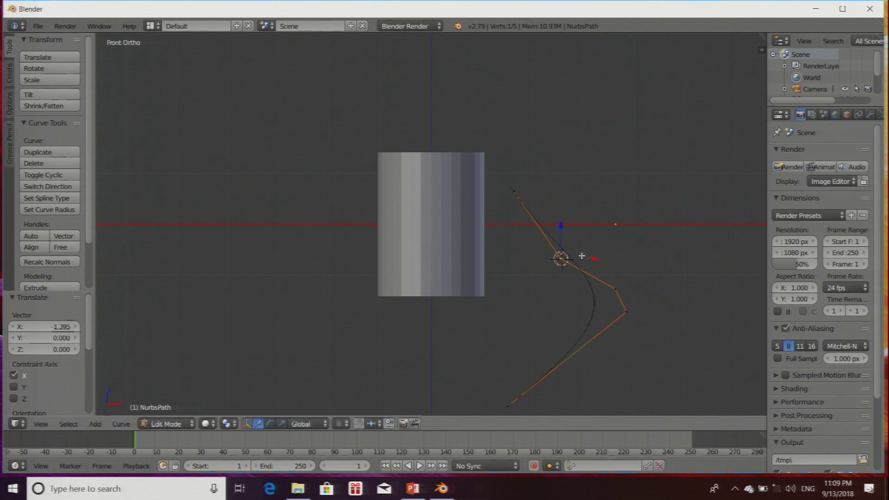
Lower the path's fourth control point by about 1.1 along Z and move it toward the cylinder along X.
{"action": "scroll", "coordinate": [563, 308], "scroll_direction": "down", "scroll_amount": 2}
{"action": "right_click", "coordinate": [566, 286]}
{"action": "key", "text": "g"}
{"action": "key", "text": "z"}
{"action": "left_click", "coordinate": [565, 321]}
{"action": "key", "text": "g"}
{"action": "key", "text": "x"}
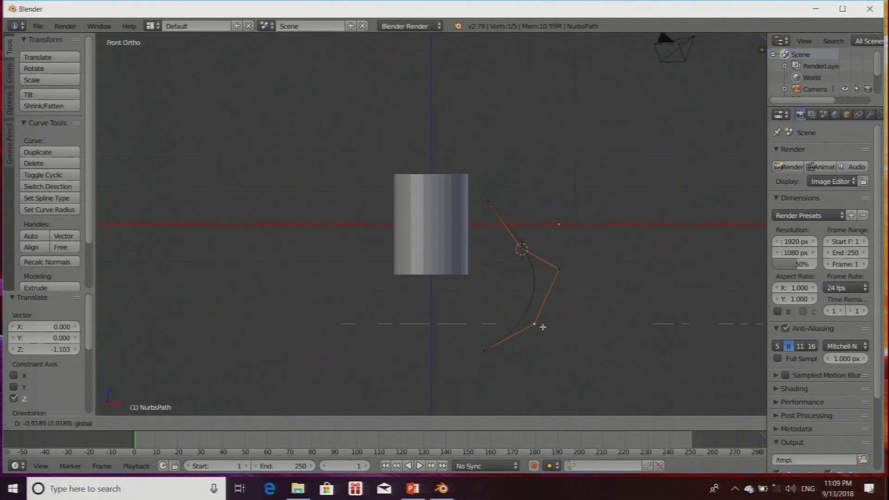
{"action": "left_click", "coordinate": [566, 301]}
Lower the path's third control point by about 0.87 along Z and raise the second one along Z.
{"action": "key", "text": "g"}
{"action": "key", "text": "z"}
{"action": "left_click", "coordinate": [558, 278]}
{"action": "right_click", "coordinate": [521, 248]}
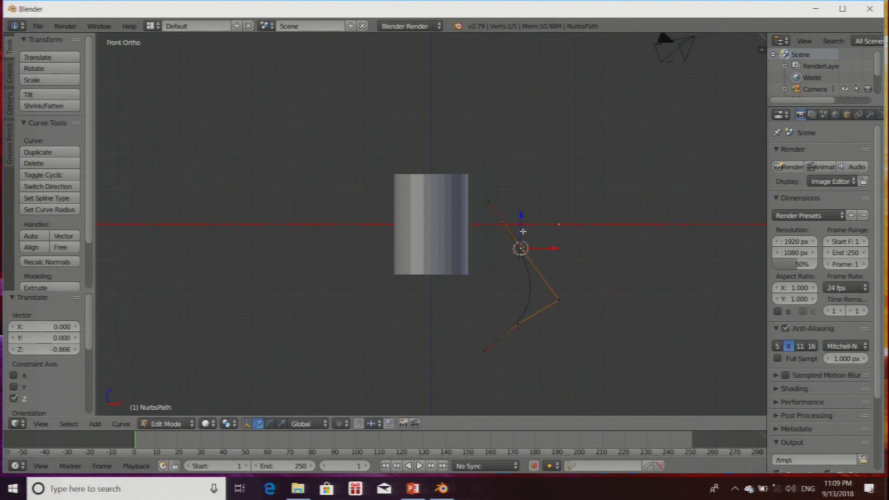
{"action": "key", "text": "g"}
{"action": "key", "text": "z"}
{"action": "left_click", "coordinate": [563, 176]}
Move the path's first control point about -0.35 and its fourth control point about -1 along X.
{"action": "right_click", "coordinate": [488, 200]}
{"action": "key", "text": "g"}
{"action": "key", "text": "x"}
{"action": "left_click", "coordinate": [502, 286]}
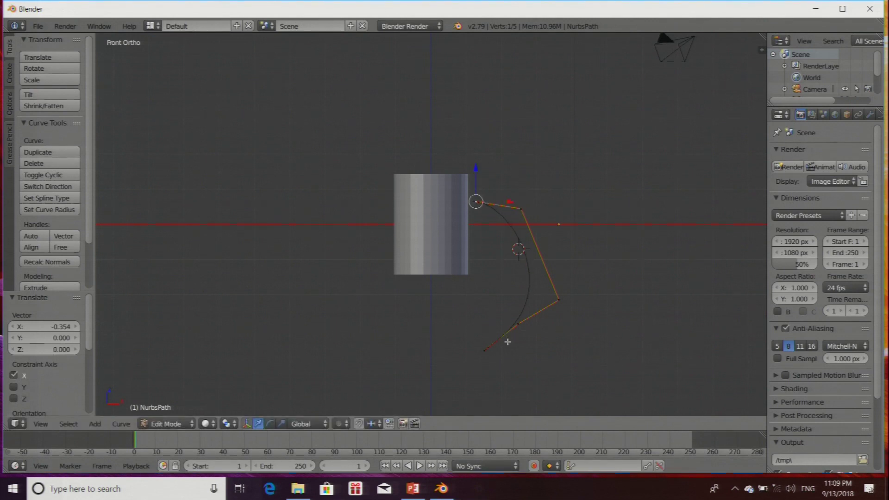
{"action": "right_click", "coordinate": [520, 325]}
{"action": "key", "text": "g"}
{"action": "key", "text": "x"}
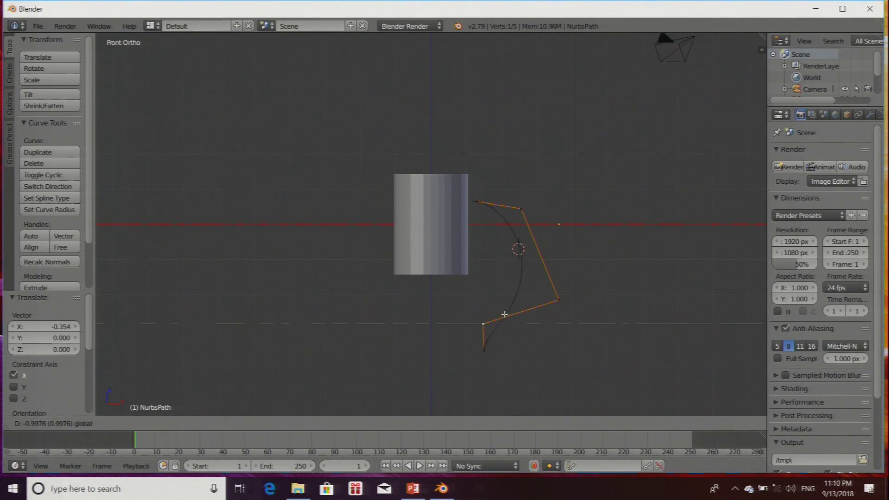
{"action": "left_click", "coordinate": [484, 350]}
Raise the path's lower end point by about 1.16 along Z and move it about -0.62 along X.
{"action": "key", "text": "g"}
{"action": "key", "text": "z"}
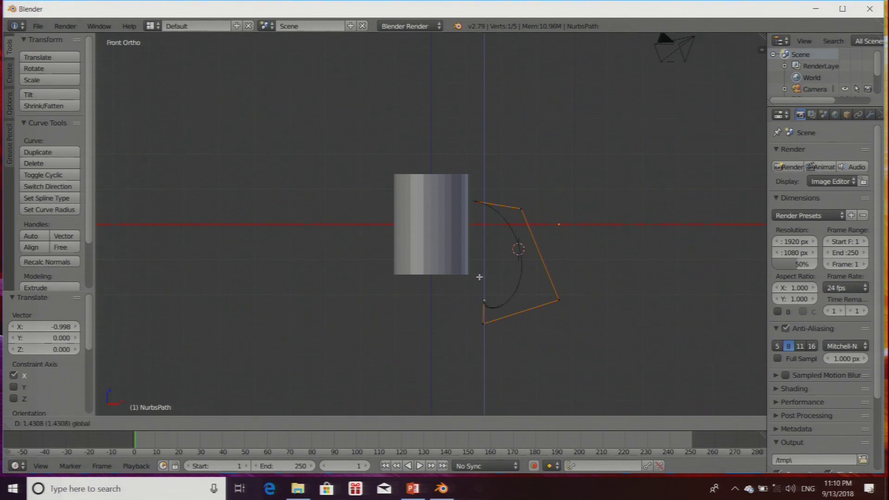
{"action": "left_click", "coordinate": [469, 287]}
{"action": "key", "text": "g"}
{"action": "key", "text": "x"}
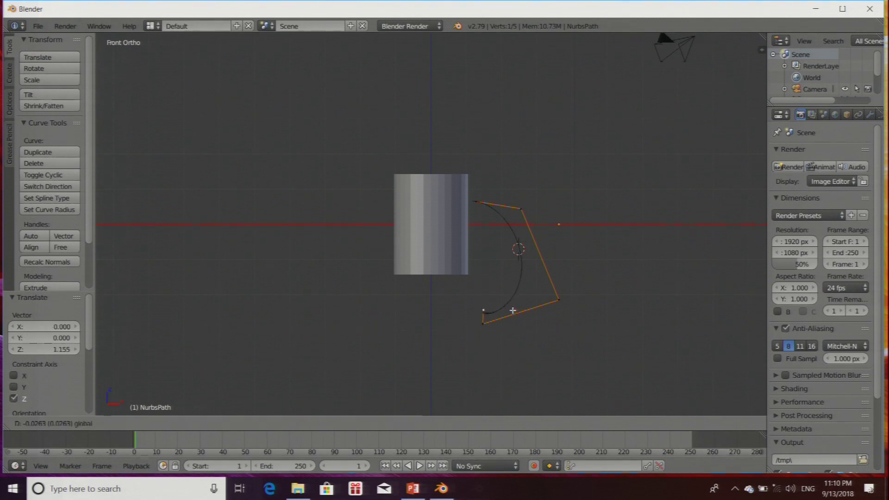
{"action": "left_click", "coordinate": [490, 308]}
Raise the path's third control point by about 0.98 along Z and raise its fourth control point along Z.
{"action": "right_click", "coordinate": [559, 302]}
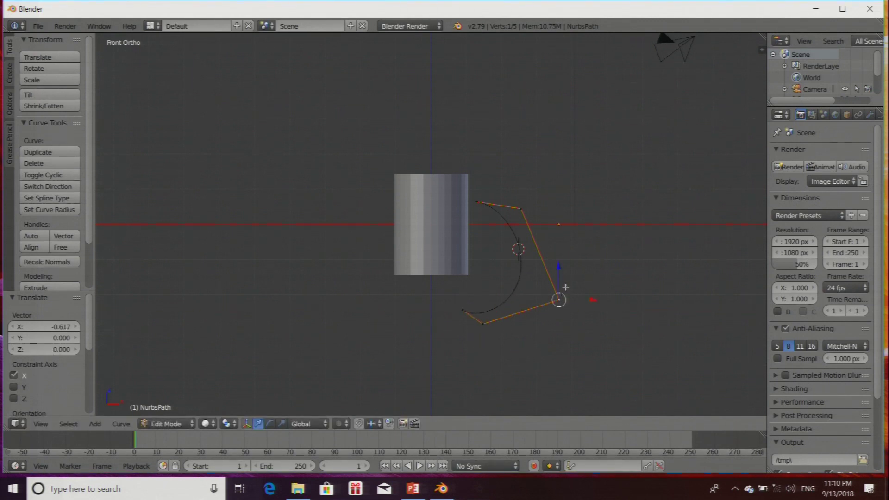
{"action": "key", "text": "g"}
{"action": "key", "text": "z"}
{"action": "left_click", "coordinate": [559, 265]}
{"action": "right_click", "coordinate": [483, 324]}
{"action": "key", "text": "g"}
{"action": "key", "text": "z"}
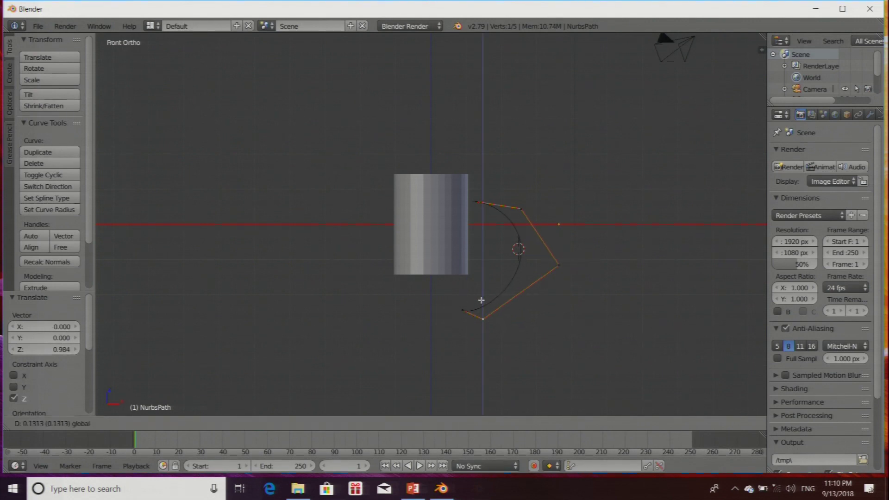
{"action": "left_click", "coordinate": [484, 298]}
Raise the path's third control point by about 0.32 along Z and move it about -0.45 along X.
{"action": "right_click", "coordinate": [559, 265]}
{"action": "key", "text": "g"}
{"action": "key", "text": "z"}
{"action": "left_click", "coordinate": [557, 230]}
{"action": "key", "text": "g"}
{"action": "key", "text": "x"}
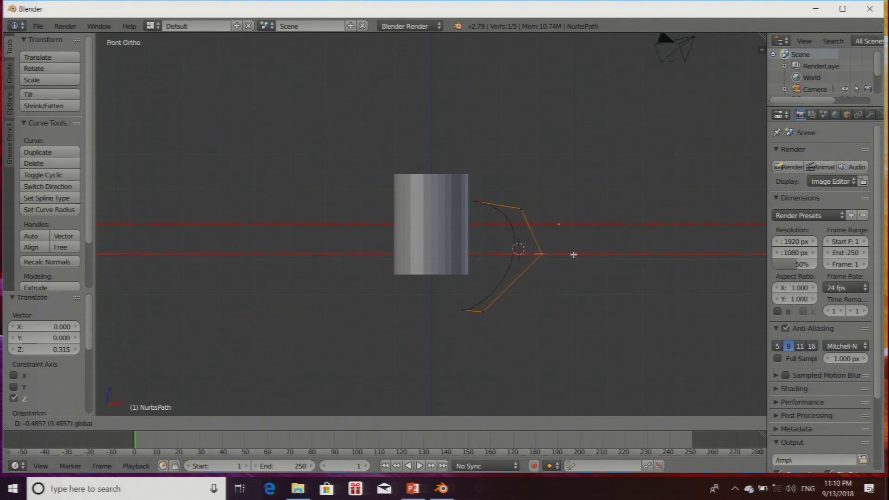
{"action": "left_click", "coordinate": [573, 254]}
Raise the path's fourth control point slightly and its lower end point further along Z, leaving the end above the fourth point.
{"action": "right_click", "coordinate": [482, 310]}
{"action": "key", "text": "g"}
{"action": "key", "text": "z"}
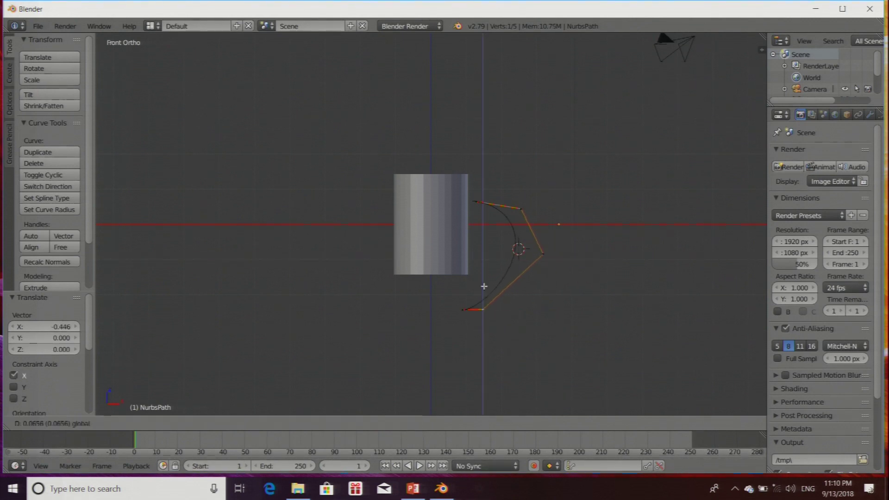
{"action": "left_click", "coordinate": [481, 292]}
{"action": "right_click", "coordinate": [464, 308]}
{"action": "key", "text": "g"}
{"action": "key", "text": "z"}
{"action": "left_click", "coordinate": [465, 268]}
Raise the path's first control point by about 0.1 and its second control point by about 0.25 along Z.
{"action": "left_click", "coordinate": [477, 202]}
{"action": "right_click", "coordinate": [476, 202]}
{"action": "key", "text": "g"}
{"action": "key", "text": "z"}
{"action": "left_click", "coordinate": [479, 183]}
{"action": "right_click", "coordinate": [521, 206]}
{"action": "key", "text": "g"}
{"action": "key", "text": "z"}
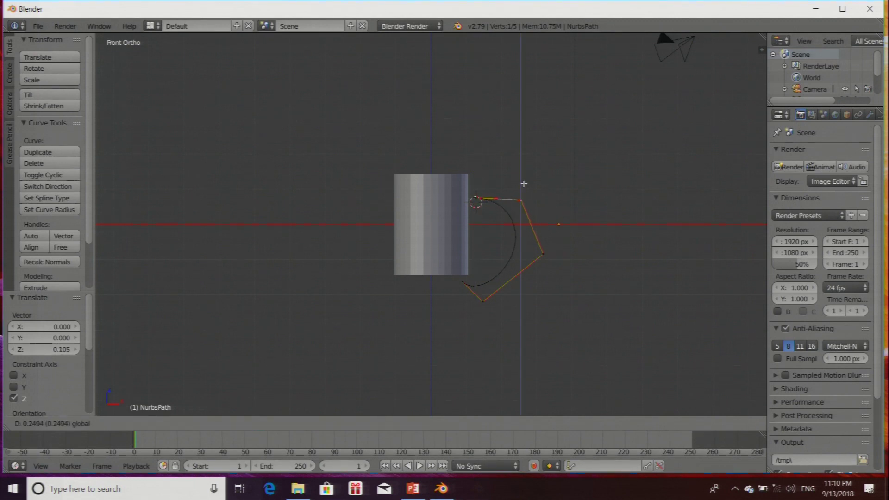
{"action": "left_click", "coordinate": [520, 183]}
Move the path's third control point about 0.13 along X and its fourth control point away from the cylinder along X.
{"action": "right_click", "coordinate": [543, 254]}
{"action": "key", "text": "g"}
{"action": "key", "text": "x"}
{"action": "left_click", "coordinate": [564, 256]}
{"action": "right_click", "coordinate": [483, 302]}
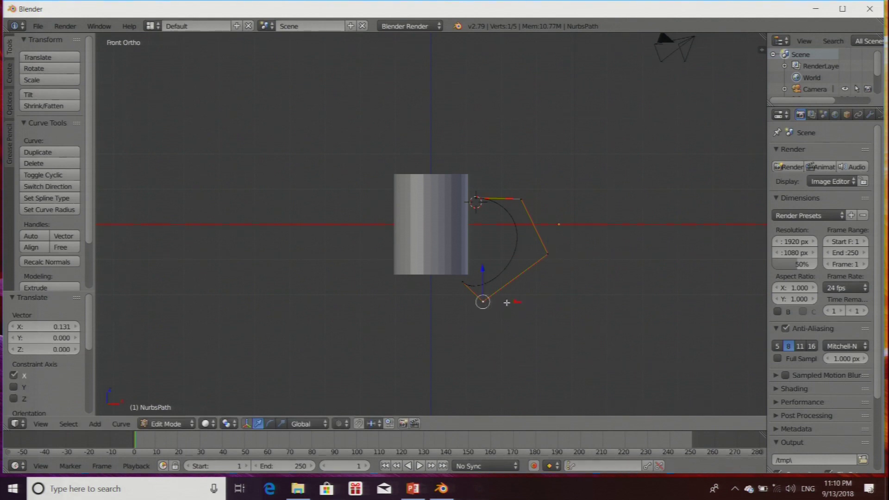
{"action": "key", "text": "g"}
{"action": "key", "text": "x"}
{"action": "left_click", "coordinate": [524, 304]}
Raise the path's third control point by about 0.09 along Z and try repositioning the first one along Z.
{"action": "scroll", "coordinate": [550, 313], "scroll_direction": "down", "scroll_amount": 1}
{"action": "scroll", "coordinate": [550, 314], "scroll_direction": "up", "scroll_amount": 1}
{"action": "right_click", "coordinate": [547, 254]}
{"action": "key", "text": "g"}
{"action": "key", "text": "z"}
{"action": "left_click", "coordinate": [550, 233]}
{"action": "right_click", "coordinate": [477, 199]}
{"action": "key", "text": "g"}
{"action": "key", "text": "z"}
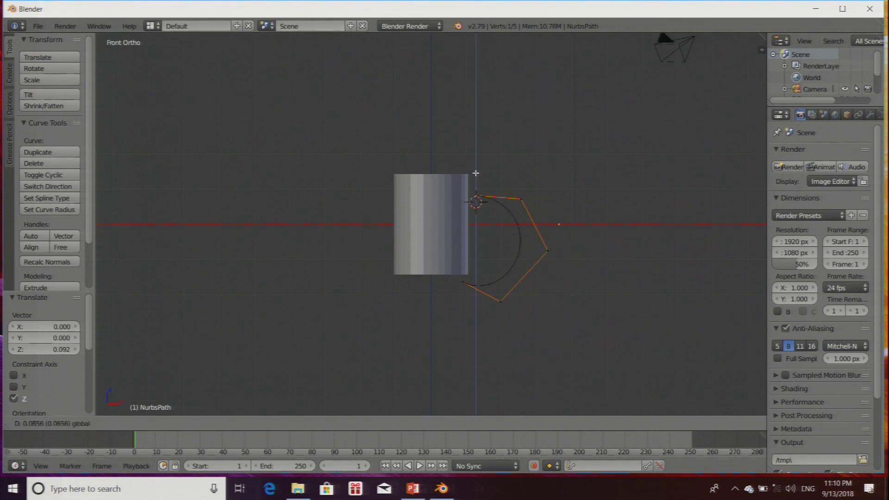
{"action": "left_click", "coordinate": [503, 206]}
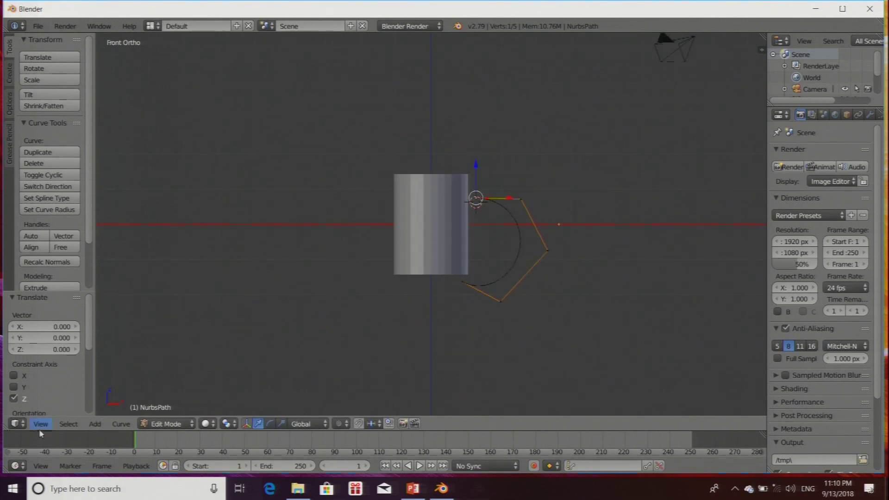
Return to Object Mode and raise the whole path by about 0.37 along Z.
{"action": "left_click", "coordinate": [163, 423]}
{"action": "left_click", "coordinate": [172, 410]}
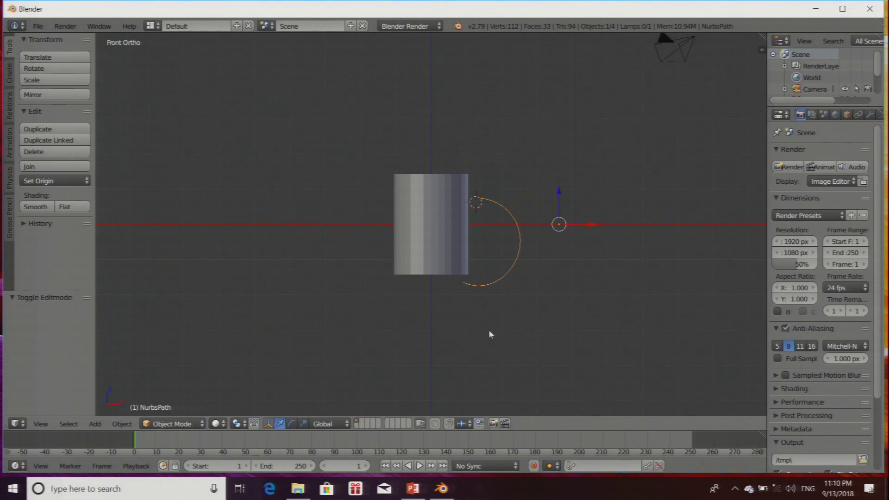
{"action": "left_click_drag", "start_coordinate": [559, 204], "coordinate": [557, 192]}
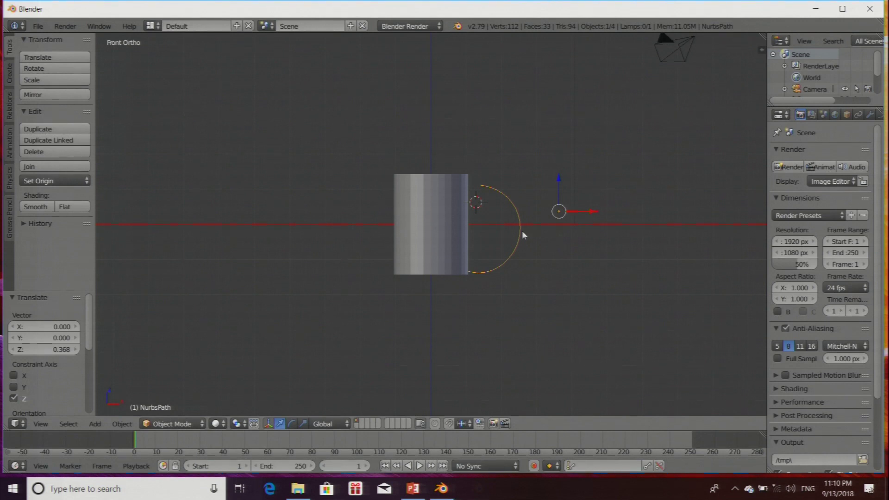
Scale the path down uniformly and move it about -0.46 along X toward the cylinder.
{"action": "scroll", "coordinate": [512, 246], "scroll_direction": "up", "scroll_amount": 2}
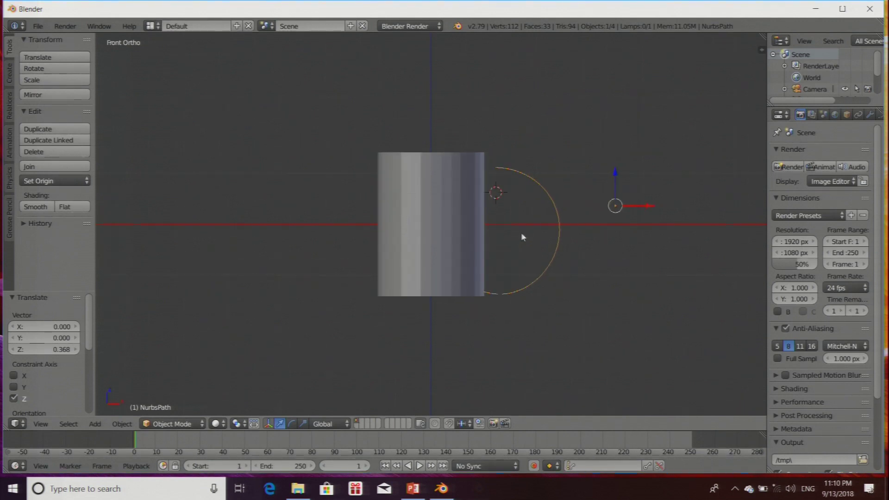
{"action": "key", "text": "s"}
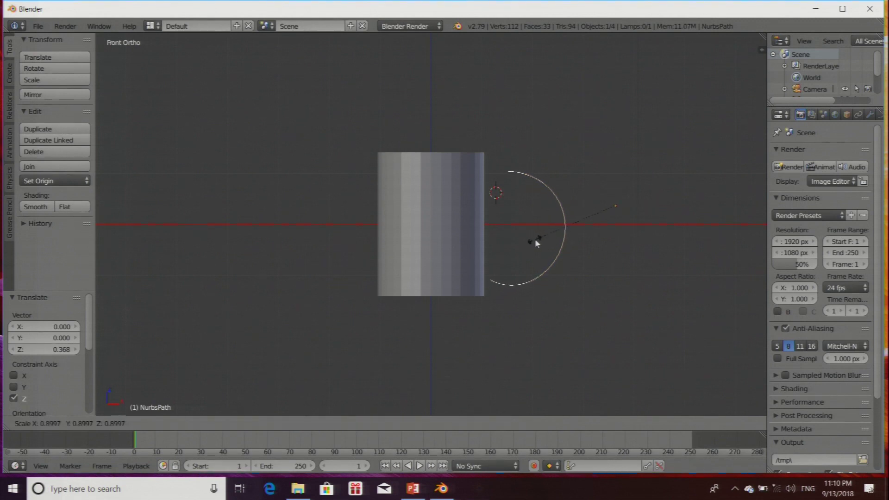
{"action": "left_click", "coordinate": [557, 252]}
{"action": "left_click_drag", "start_coordinate": [641, 212], "coordinate": [620, 204]}
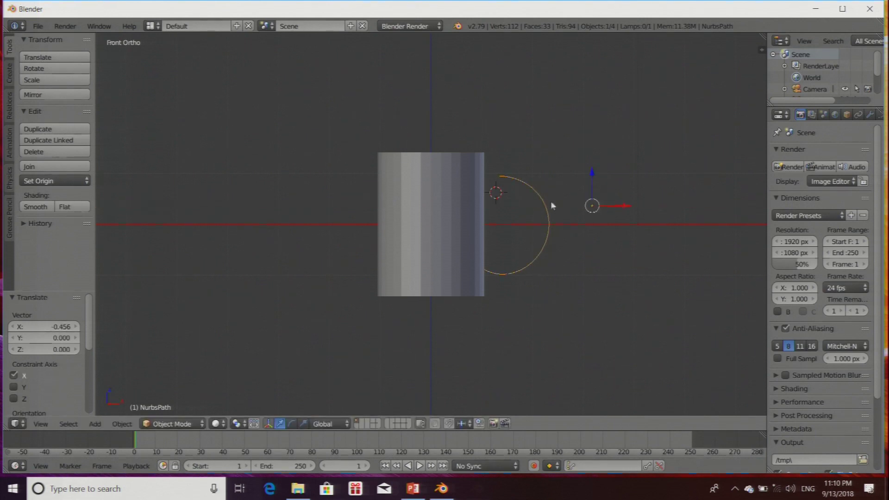
Put the path into Edit Mode and move its first control point about -0.22 along X.
{"action": "left_click", "coordinate": [176, 424]}
{"action": "left_click", "coordinate": [171, 397]}
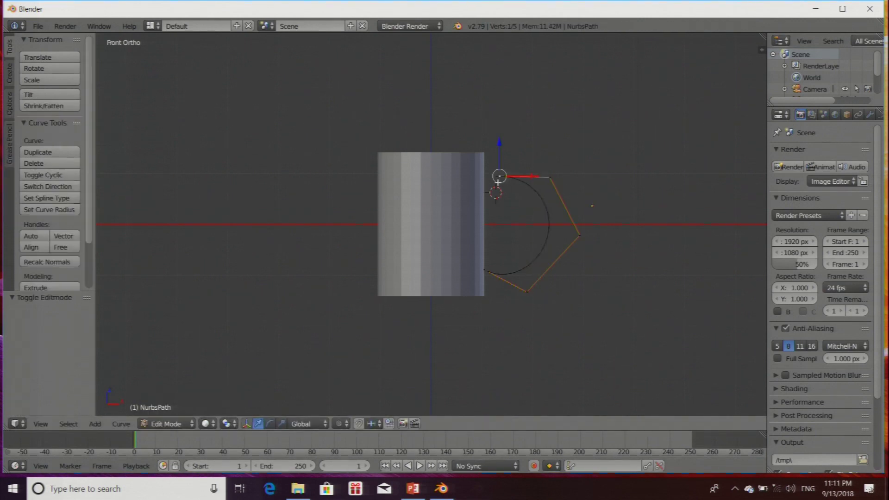
{"action": "left_click_drag", "start_coordinate": [519, 177], "coordinate": [507, 178]}
Move the path's second control point down and toward the cylinder, and its third control point up and toward the cylinder.
{"action": "scroll", "coordinate": [606, 172], "scroll_direction": "up", "scroll_amount": 2}
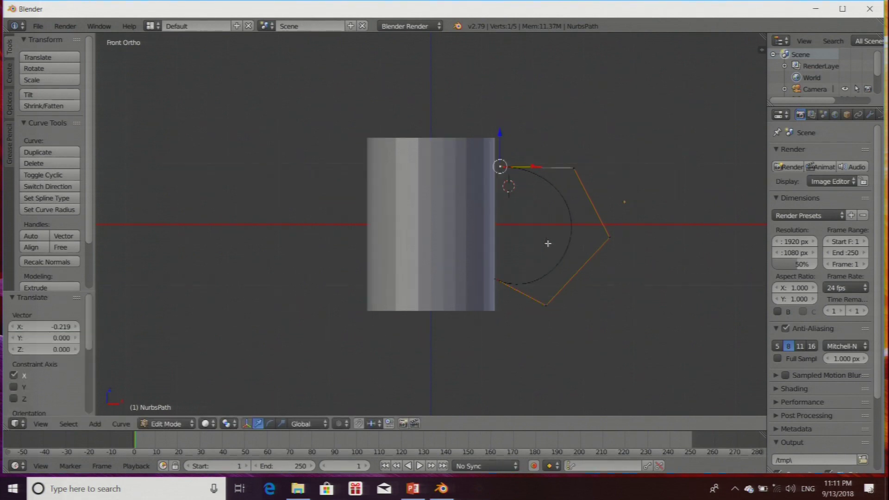
{"action": "right_click", "coordinate": [602, 158]}
{"action": "left_click_drag", "start_coordinate": [604, 142], "coordinate": [623, 165]}
{"action": "right_click", "coordinate": [645, 239]}
{"action": "left_click_drag", "start_coordinate": [658, 239], "coordinate": [632, 214]}
Raise the path's fourth control point by about 0.15 along Z and move the third one toward the cylinder along X.
{"action": "right_click", "coordinate": [569, 321]}
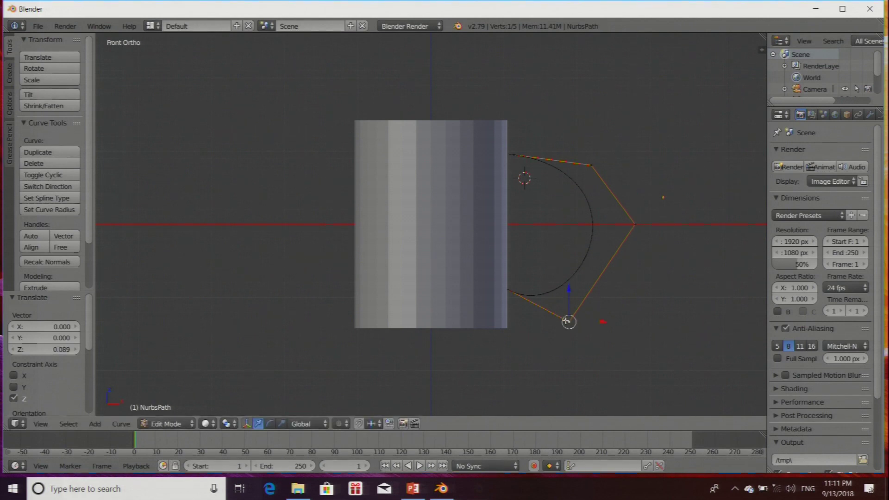
{"action": "left_click_drag", "start_coordinate": [568, 299], "coordinate": [568, 289]}
{"action": "right_click", "coordinate": [650, 230]}
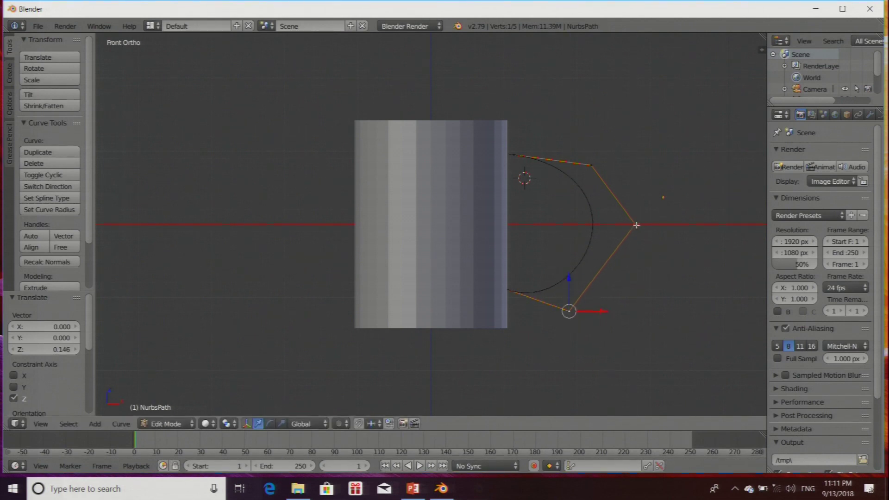
{"action": "left_click_drag", "start_coordinate": [653, 225], "coordinate": [640, 225]}
Lower the path's lower end point by about 0.15 along Z and lower its third control point along Z.
{"action": "right_click", "coordinate": [510, 292]}
{"action": "left_click_drag", "start_coordinate": [510, 267], "coordinate": [510, 278]}
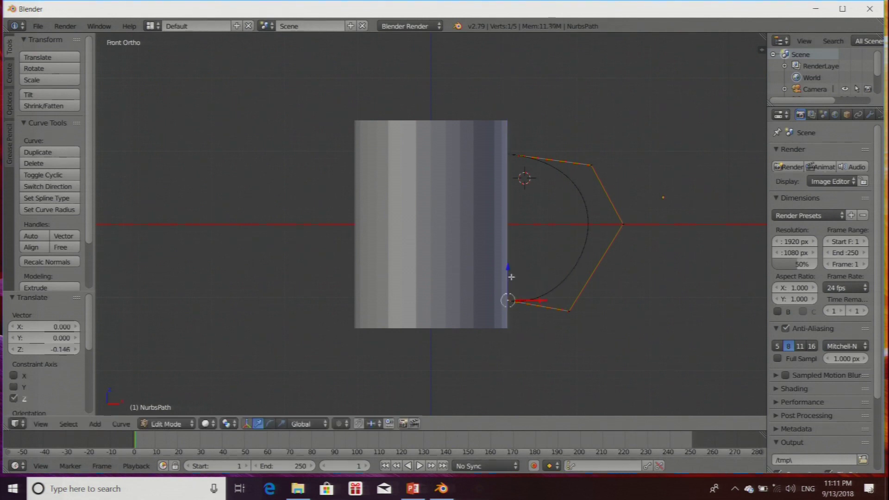
{"action": "right_click", "coordinate": [623, 225]}
{"action": "left_click_drag", "start_coordinate": [626, 208], "coordinate": [625, 223]}
Lower the path's first control point by about 0.1 and again by about 0.08 along Z, and raise the second by about 0.2.
{"action": "right_click", "coordinate": [514, 155]}
{"action": "left_click_drag", "start_coordinate": [515, 133], "coordinate": [518, 144]}
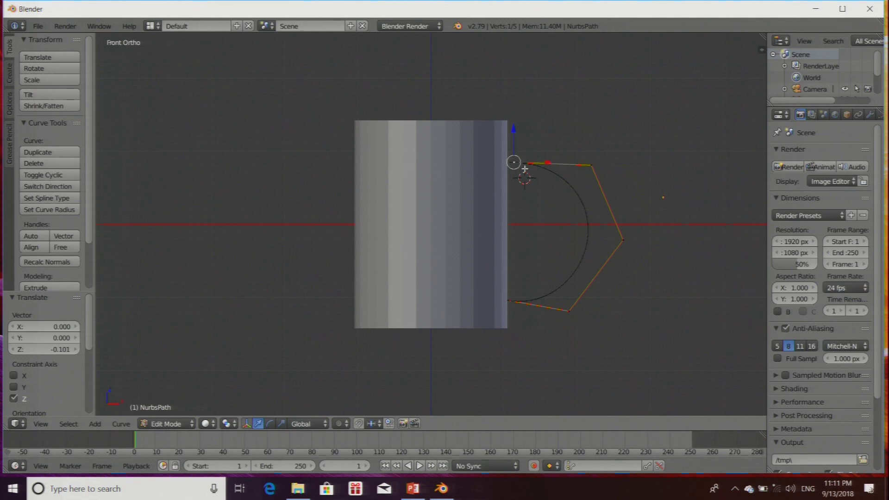
{"action": "right_click", "coordinate": [591, 164]}
{"action": "mouse_move", "coordinate": [590, 139]}
{"action": "left_mouse_down"}
{"action": "mouse_move", "coordinate": [590, 111]}
{"action": "mouse_move", "coordinate": [591, 128]}
{"action": "left_mouse_up"}
{"action": "right_click", "coordinate": [516, 163]}
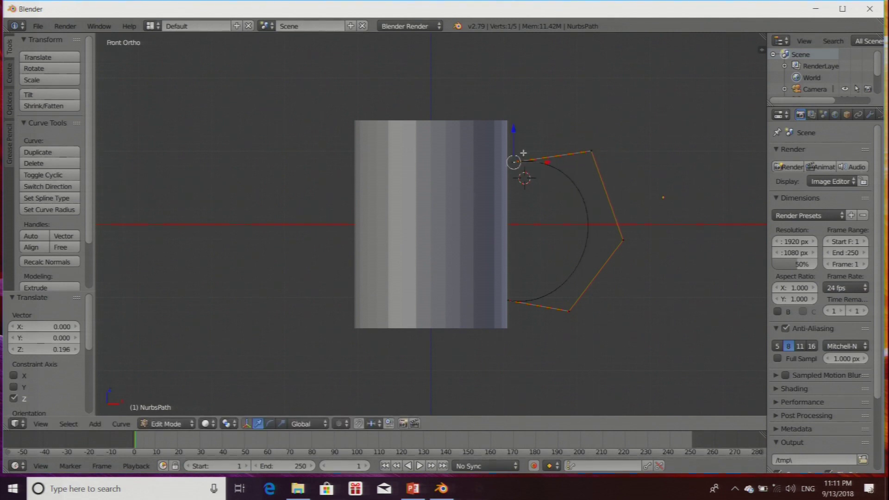
{"action": "left_click_drag", "start_coordinate": [517, 139], "coordinate": [515, 146]}
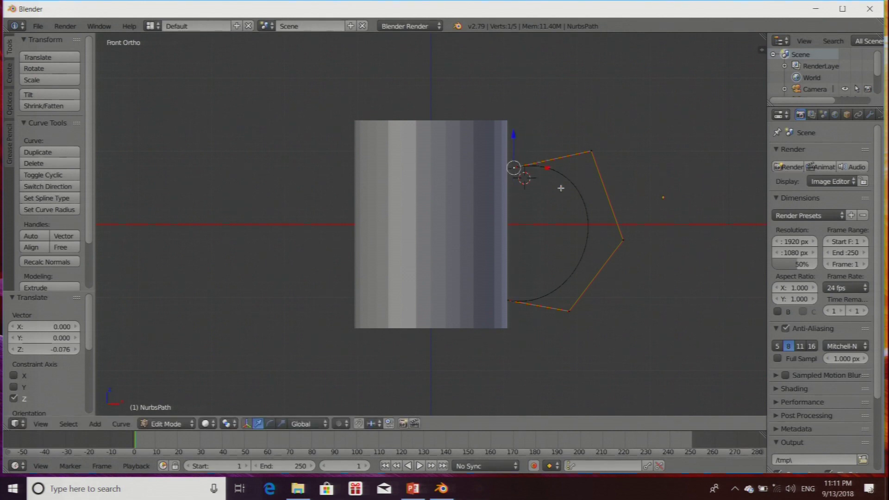
Return the path to Object Mode and rotate it by about 0.17° in the front view.
{"action": "left_click", "coordinate": [166, 424]}
{"action": "left_click", "coordinate": [178, 409]}
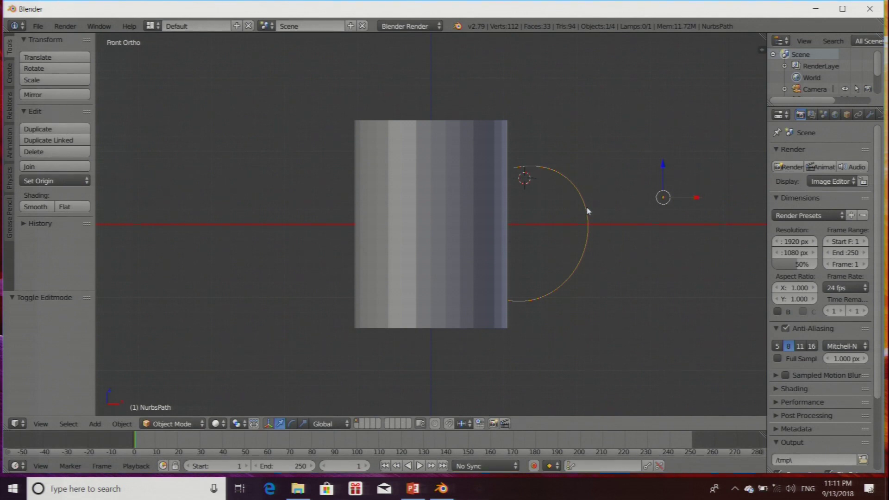
{"action": "key", "text": "r"}
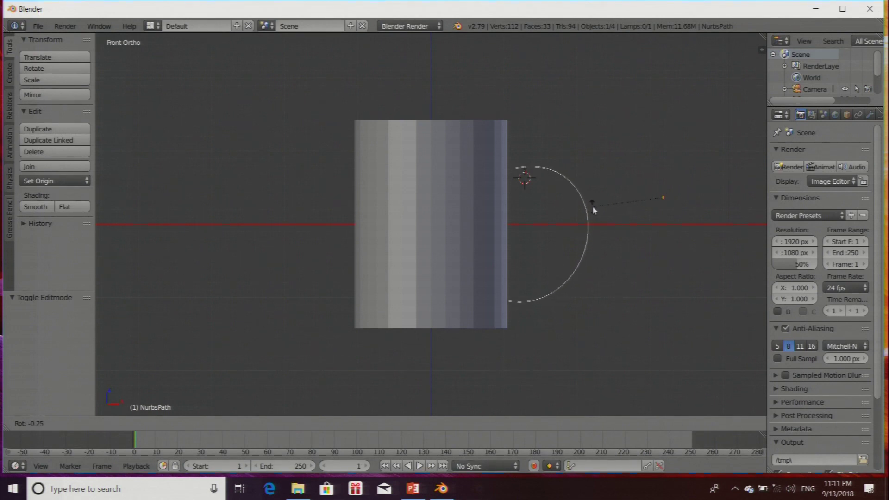
{"action": "left_click", "coordinate": [593, 207]}
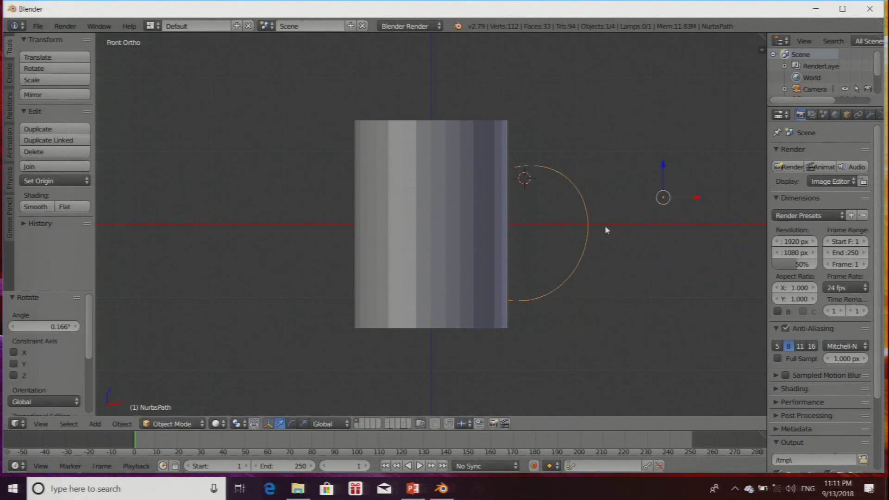
Move the path about -0.06 along X in the top view and return to the front view.
{"action": "key", "text": "KP_7"}
{"action": "left_click_drag", "start_coordinate": [687, 224], "coordinate": [682, 227]}
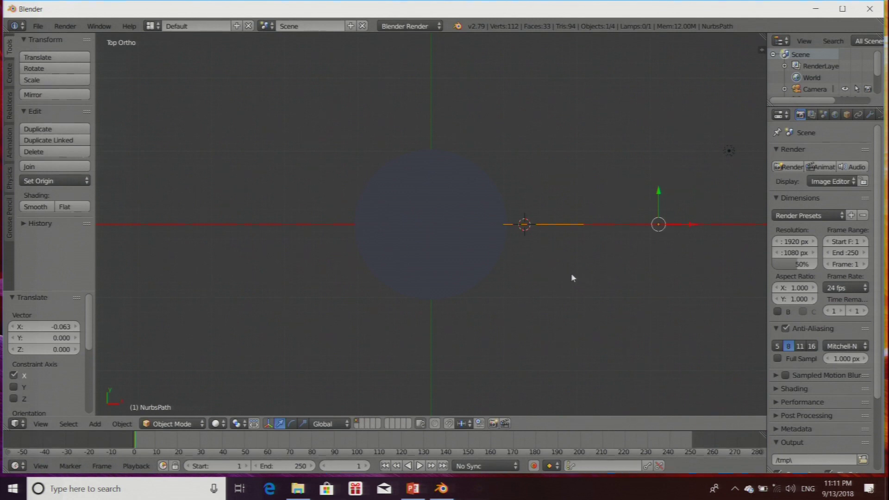
{"action": "key", "text": "KP_1"}
{"action": "scroll", "coordinate": [569, 249], "scroll_direction": "up", "scroll_amount": 1}
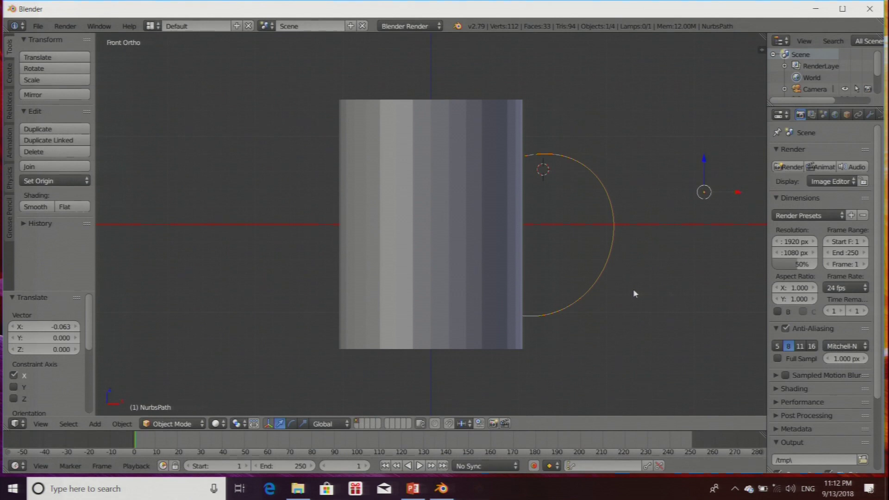
{"action": "scroll", "coordinate": [633, 288], "scroll_direction": "down", "scroll_amount": 1}
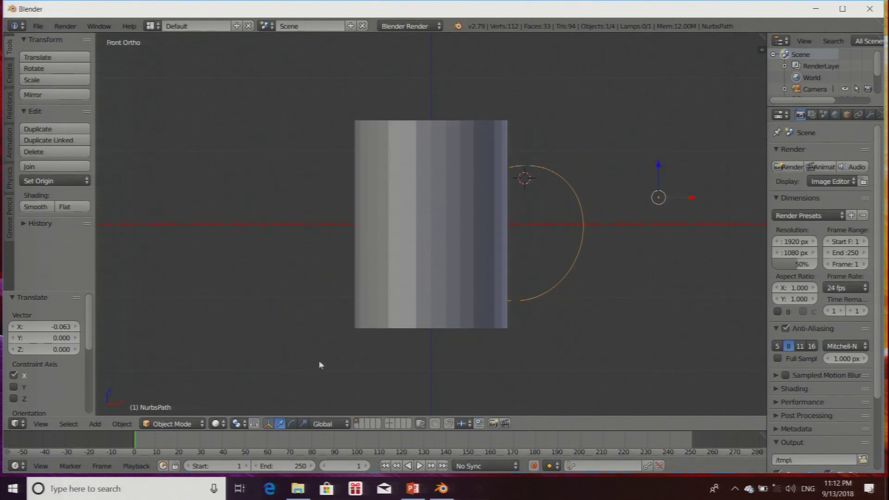
Add a Bezier circle positioned about 1.29 along X from the 3D cursor and scale it to about 0.184.
{"action": "key", "text": "shift+a"}
{"action": "mouse_move", "coordinate": [635, 308]}
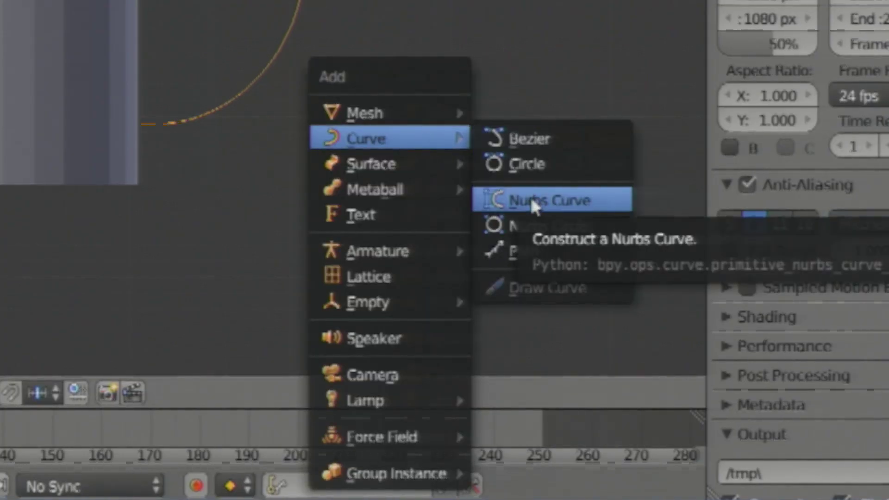
{"action": "left_click", "coordinate": [535, 163]}
{"action": "key", "text": "g"}
{"action": "key", "text": "x"}
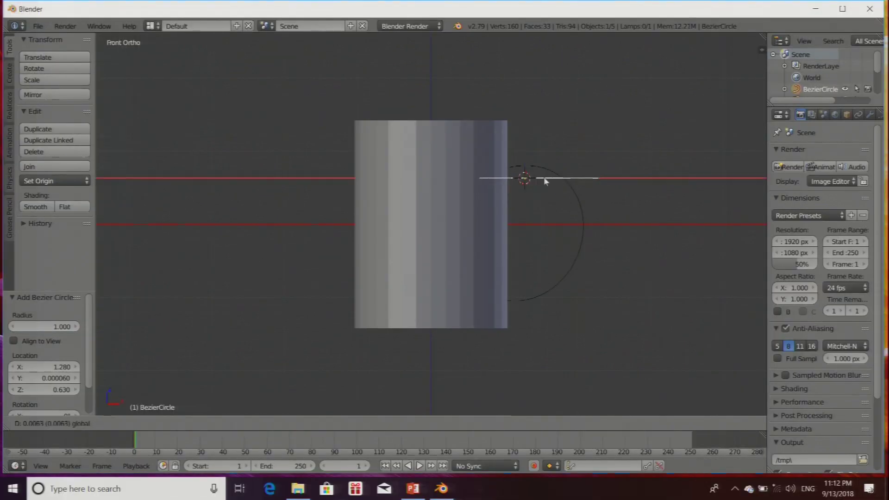
{"action": "left_click", "coordinate": [637, 181]}
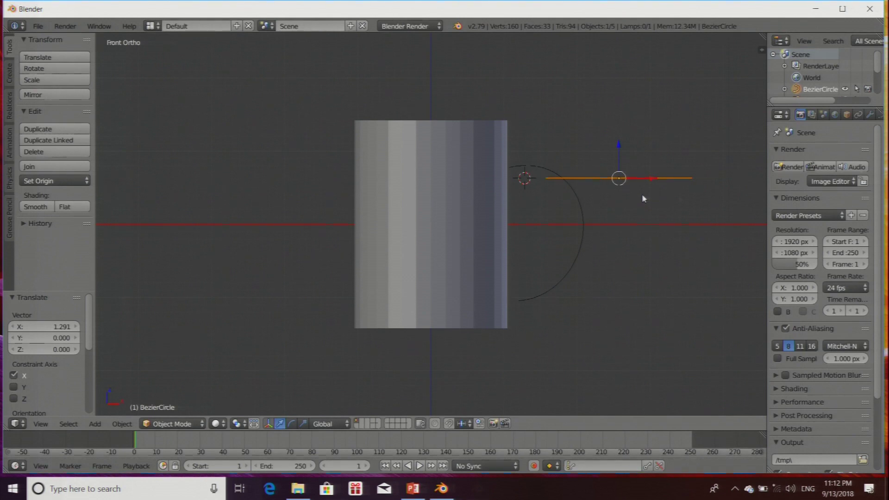
{"action": "key", "text": "s"}
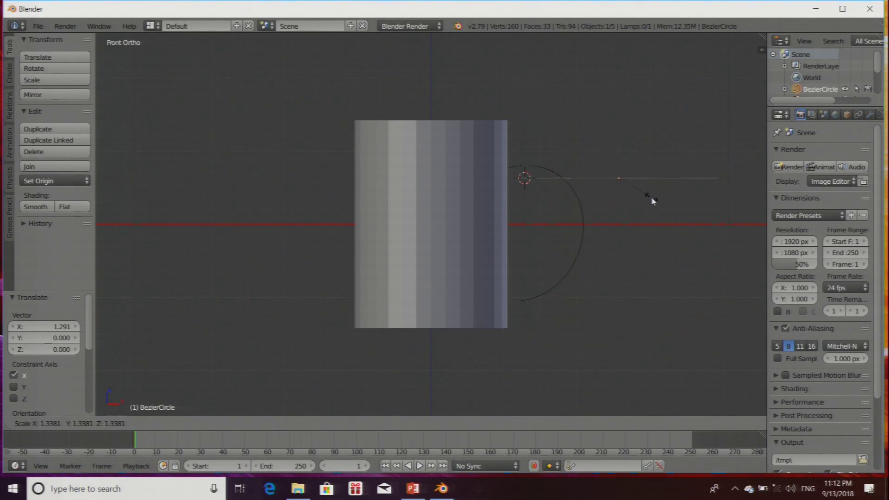
{"action": "left_click", "coordinate": [623, 181]}
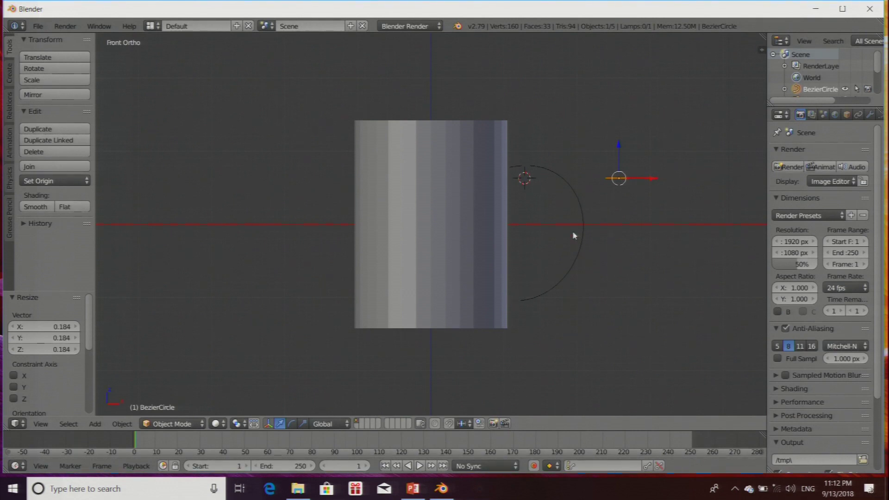
Select the handle path and set BezierCircle as its bevel object in the curve's geometry settings.
{"action": "right_click", "coordinate": [582, 207]}
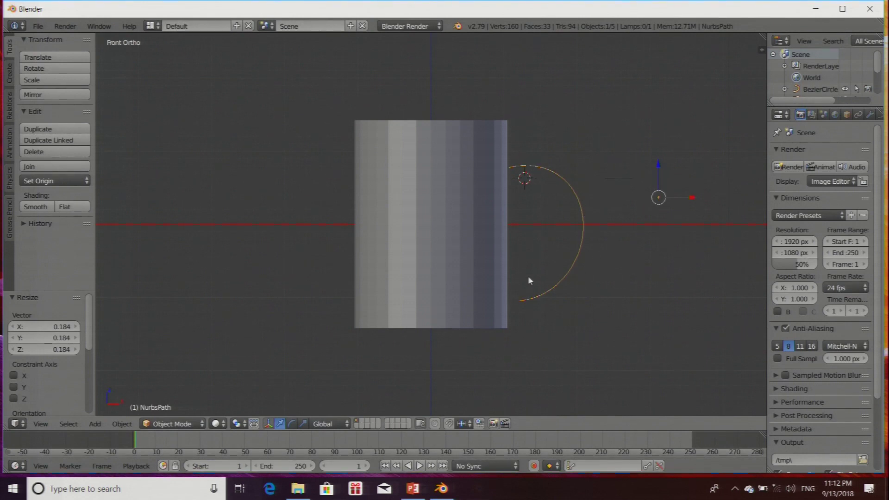
{"action": "left_click_drag", "start_coordinate": [767, 216], "coordinate": [654, 216]}
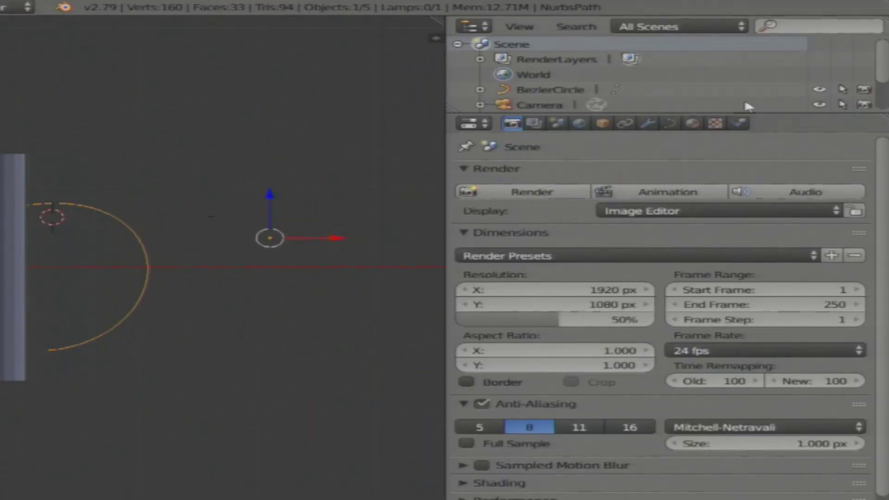
{"action": "left_click", "coordinate": [669, 124]}
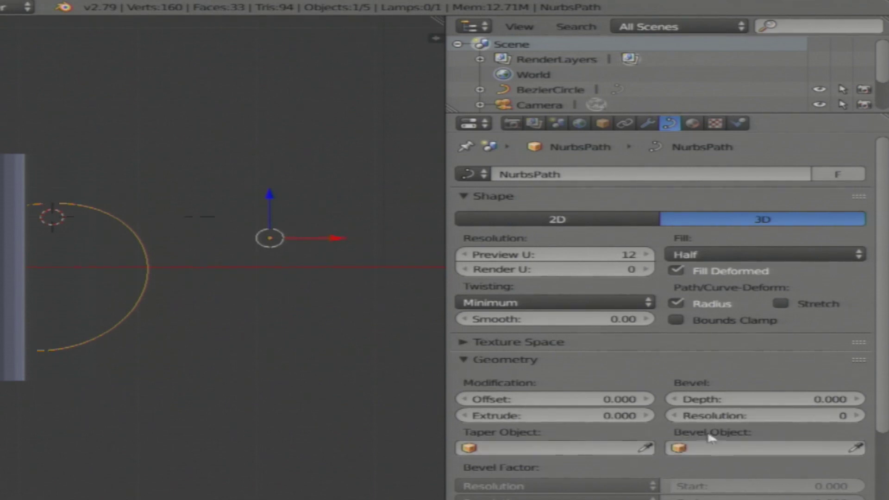
{"action": "left_click", "coordinate": [682, 454]}
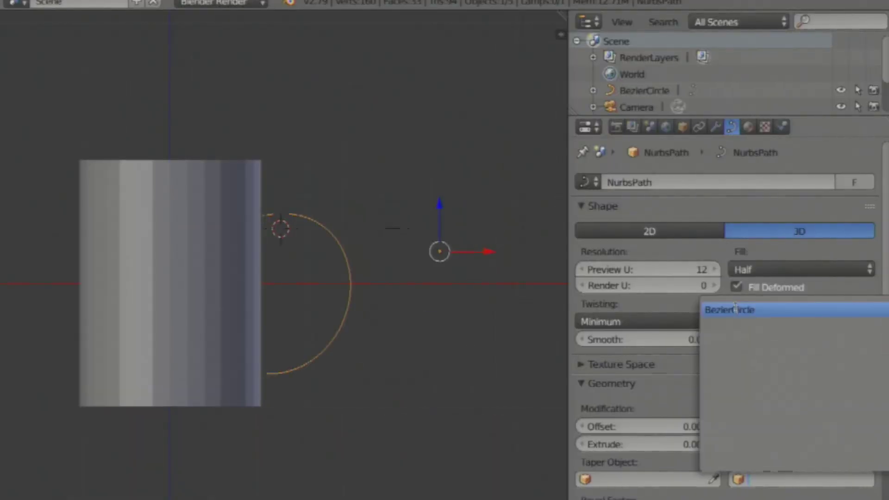
{"action": "left_click", "coordinate": [735, 309]}
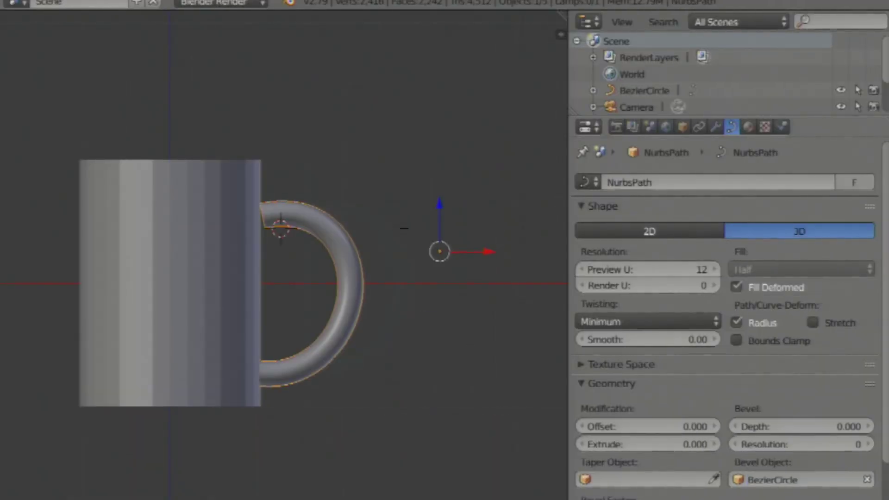
Examine the handle's shape and its joins with the mug wall, along with the path's shape and geometry settings.
{"action": "scroll", "coordinate": [371, 396], "scroll_direction": "up", "scroll_amount": 2}
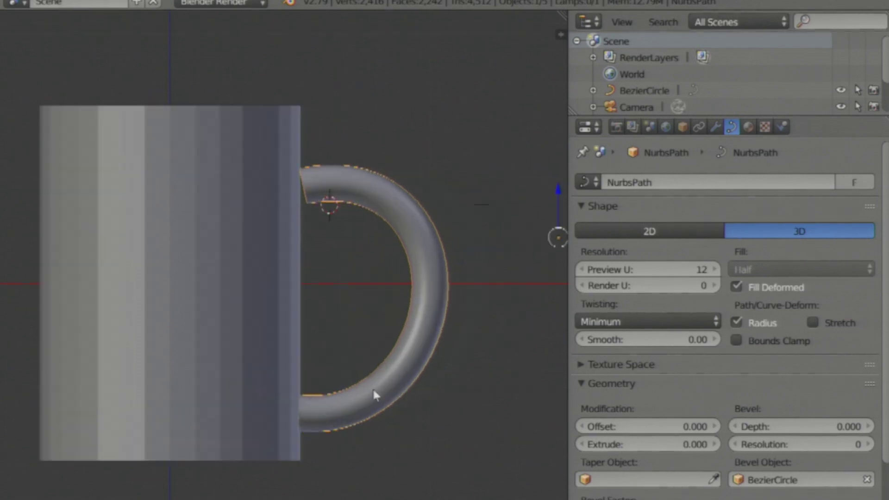
{"action": "scroll", "coordinate": [377, 389], "scroll_direction": "down", "scroll_amount": 1}
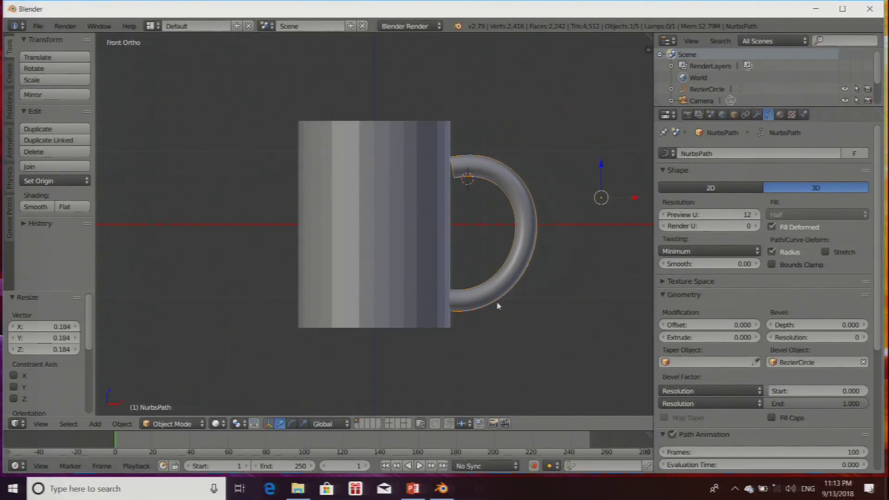
{"action": "scroll", "coordinate": [537, 301], "scroll_direction": "down", "scroll_amount": 1}
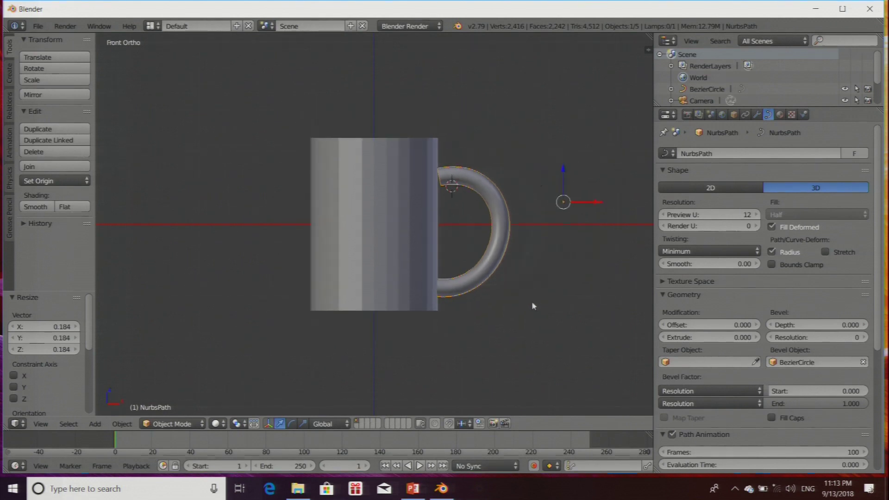
{"action": "scroll", "coordinate": [531, 302], "scroll_direction": "up", "scroll_amount": 1}
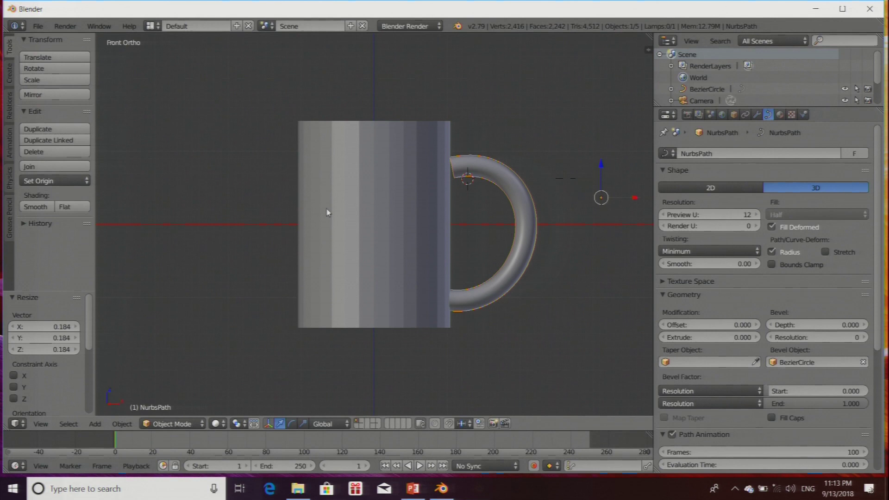
{"action": "scroll", "coordinate": [421, 254], "scroll_direction": "up", "scroll_amount": 1}
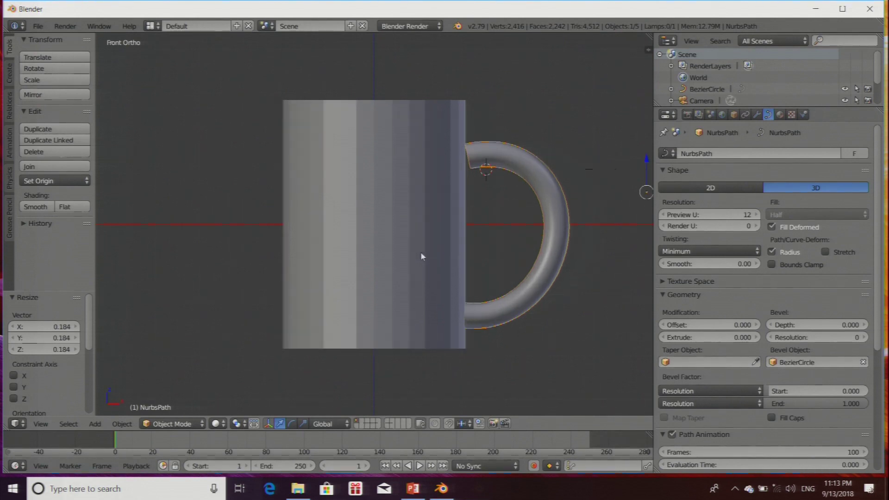
{"action": "scroll", "coordinate": [421, 256], "scroll_direction": "up", "scroll_amount": 1}
{"action": "scroll", "coordinate": [422, 256], "scroll_direction": "down", "scroll_amount": 1}
{"action": "scroll", "coordinate": [421, 255], "scroll_direction": "up", "scroll_amount": 1}
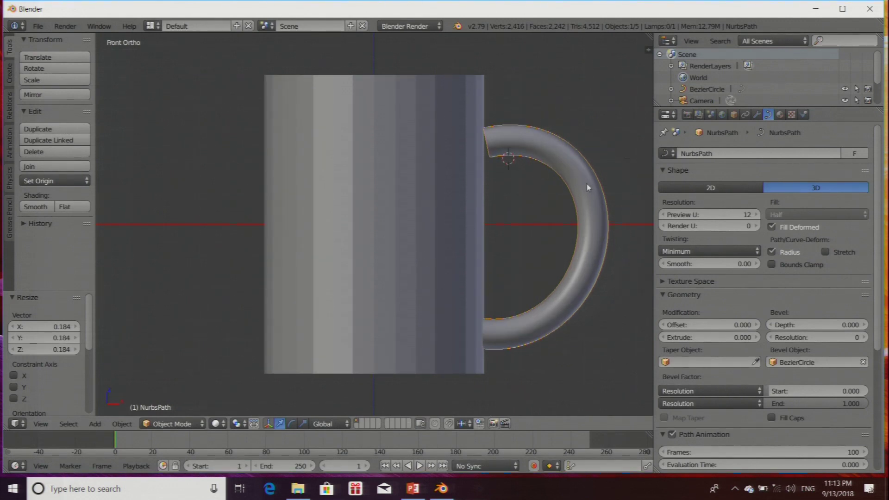
{"action": "scroll", "coordinate": [551, 305], "scroll_direction": "down", "scroll_amount": 1}
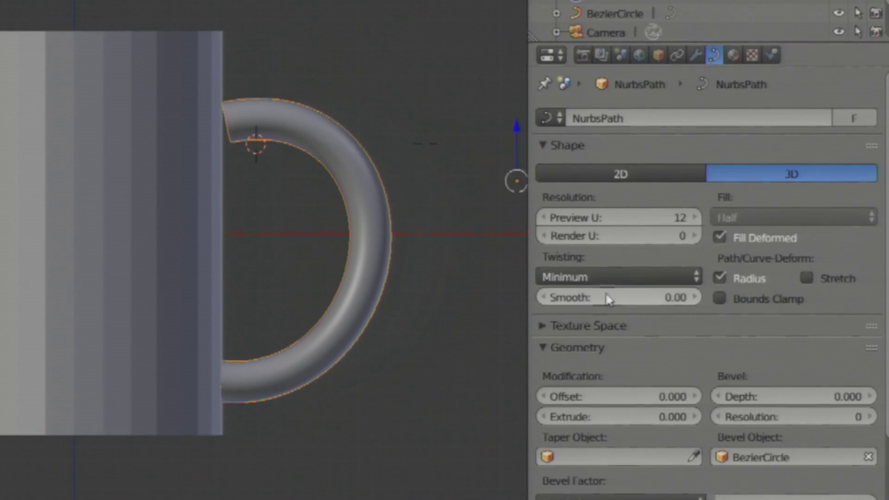
{"action": "scroll", "coordinate": [635, 343], "scroll_direction": "down", "scroll_amount": 1}
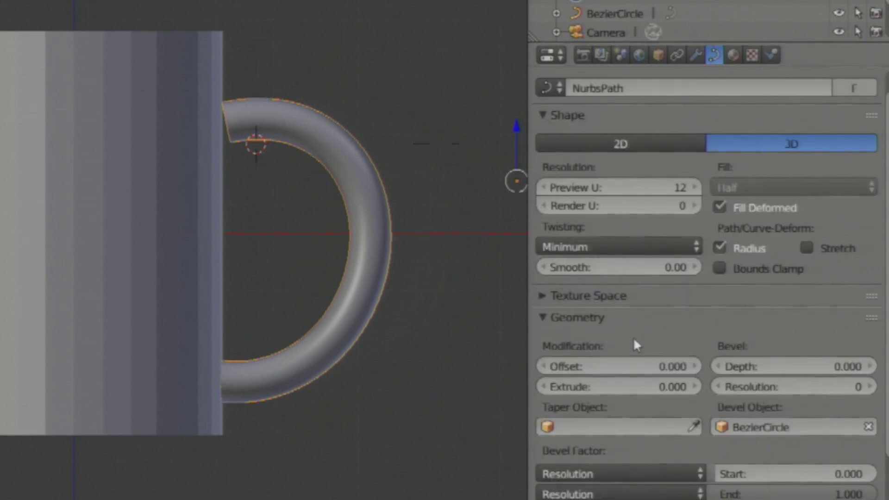
{"action": "scroll", "coordinate": [633, 337], "scroll_direction": "down", "scroll_amount": 1}
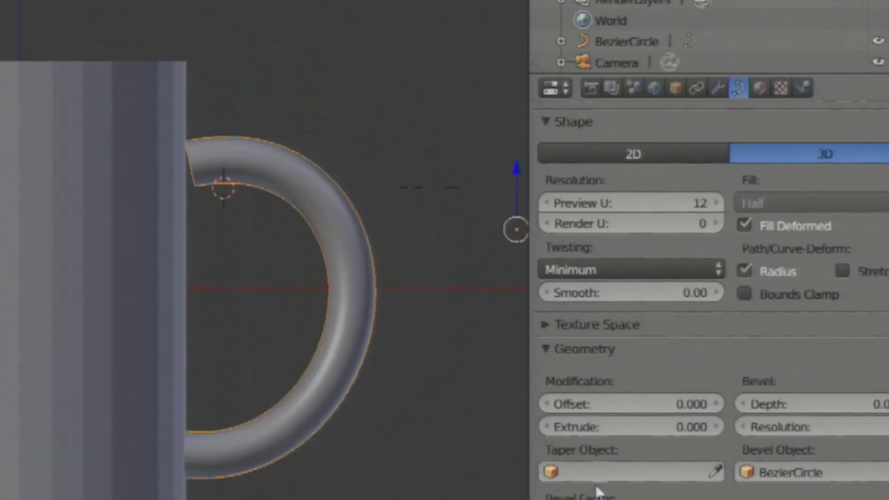
Set the handle path's preview resolution U to 1.
{"action": "scroll", "coordinate": [700, 363], "scroll_direction": "up", "scroll_amount": 2}
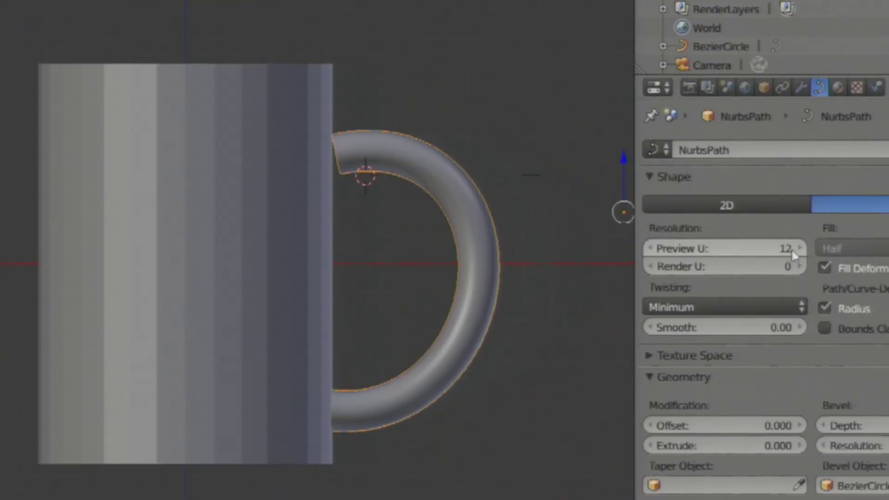
{"action": "left_click", "coordinate": [788, 250]}
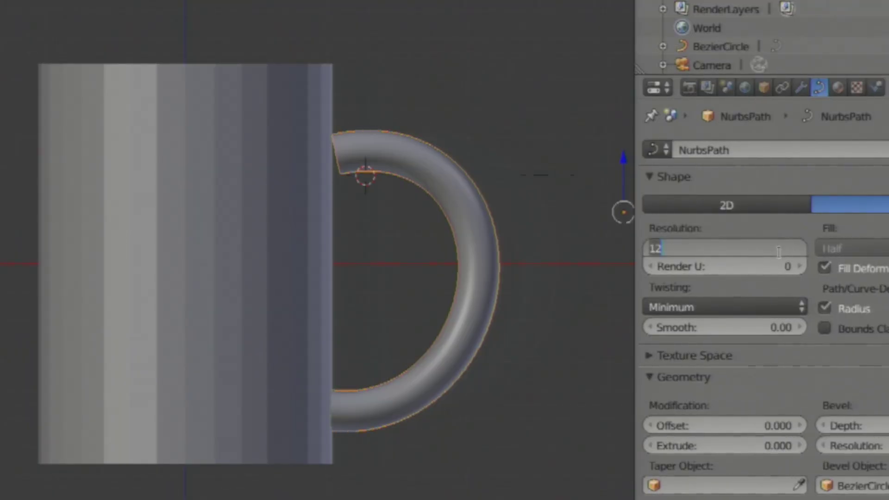
{"action": "type", "text": "1"}
{"action": "key", "text": "Return"}
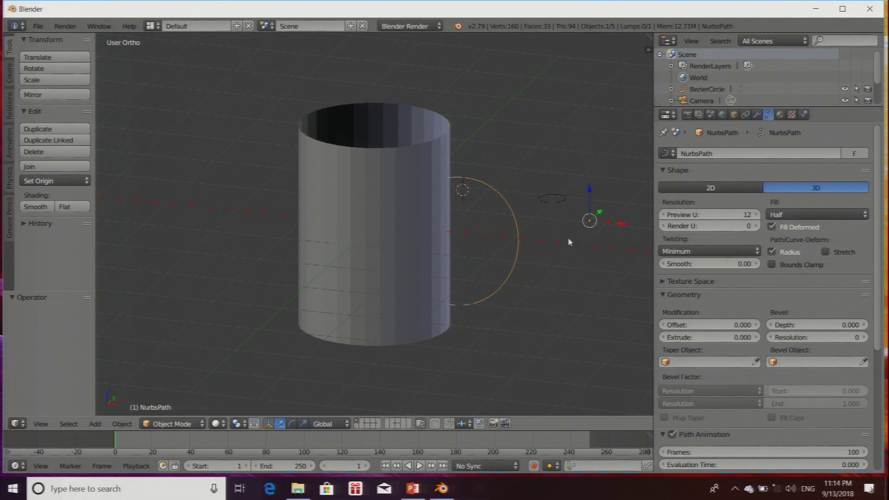
Reselect the handle path in an angled view and assign BezierCircle as its bevel object.
{"action": "middle_click_drag", "start_coordinate": [551, 230], "coordinate": [554, 246]}
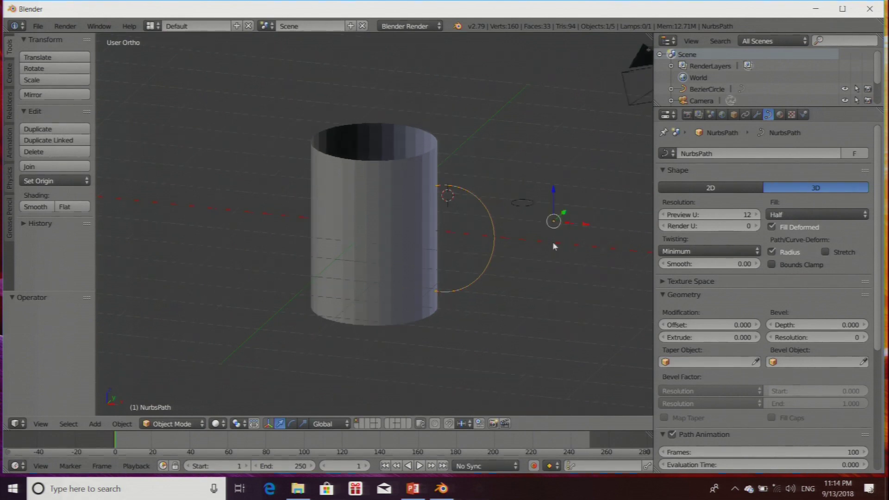
{"action": "scroll", "coordinate": [525, 241], "scroll_direction": "up", "scroll_amount": 2}
{"action": "right_click", "coordinate": [523, 238]}
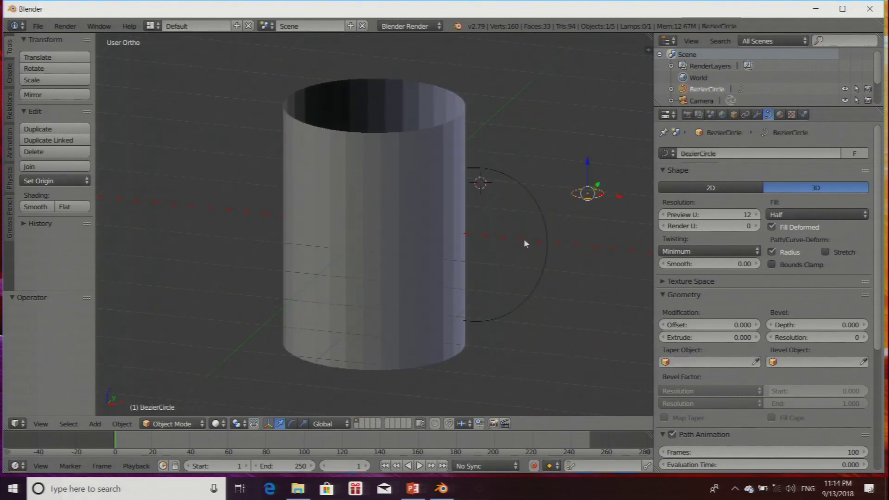
{"action": "right_click", "coordinate": [531, 192]}
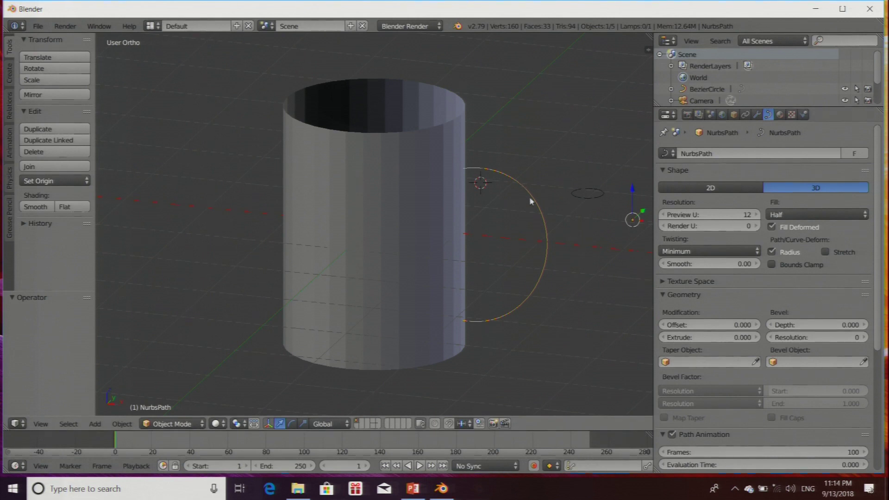
{"action": "left_click", "coordinate": [778, 362]}
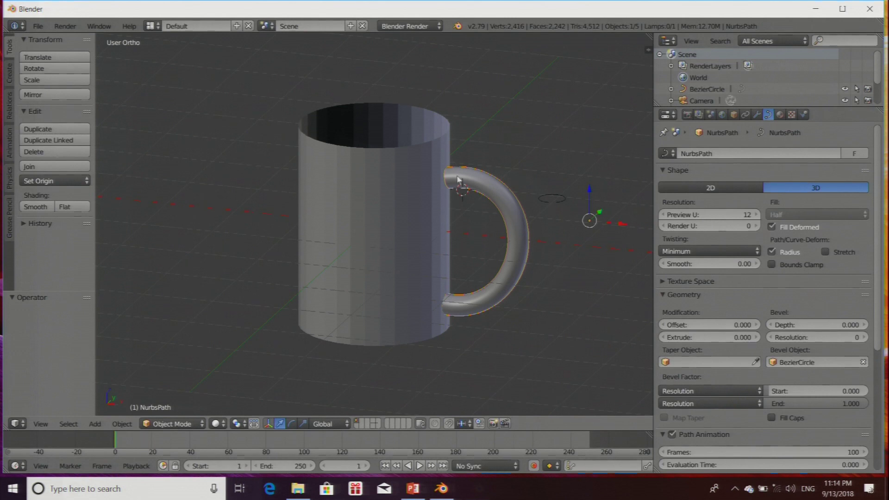
Select the Bezier circle beside the handle and set its preview resolution U to 1.
{"action": "scroll", "coordinate": [501, 240], "scroll_direction": "up", "scroll_amount": 2}
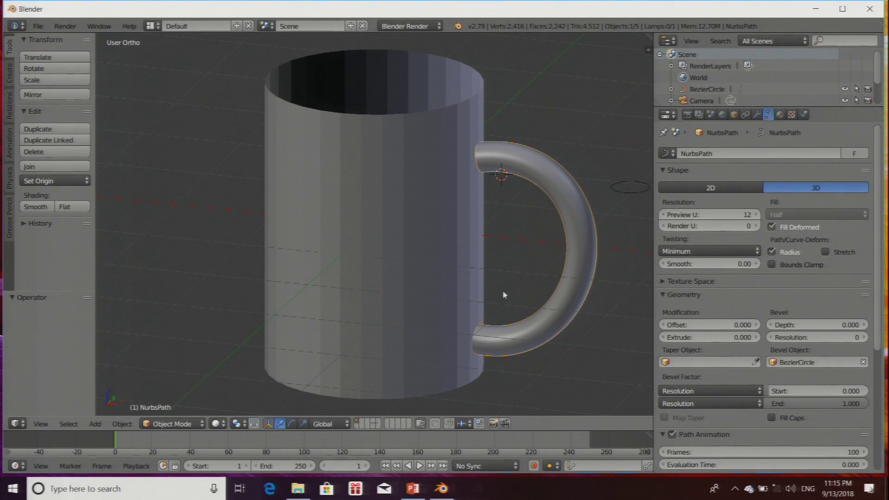
{"action": "scroll", "coordinate": [530, 253], "scroll_direction": "down", "scroll_amount": 2}
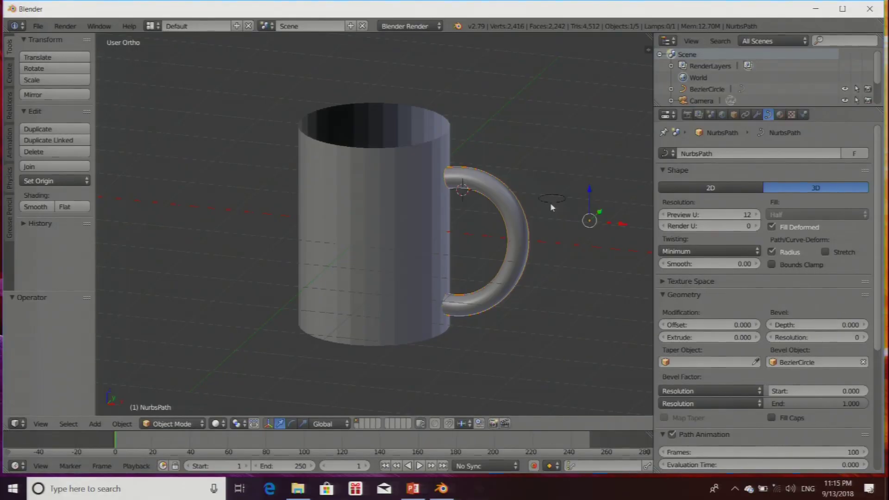
{"action": "right_click", "coordinate": [551, 203]}
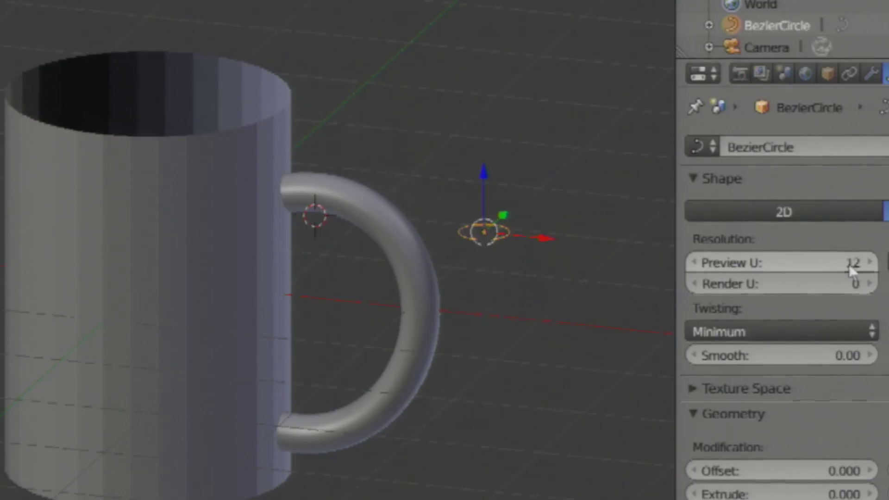
{"action": "left_click", "coordinate": [747, 215]}
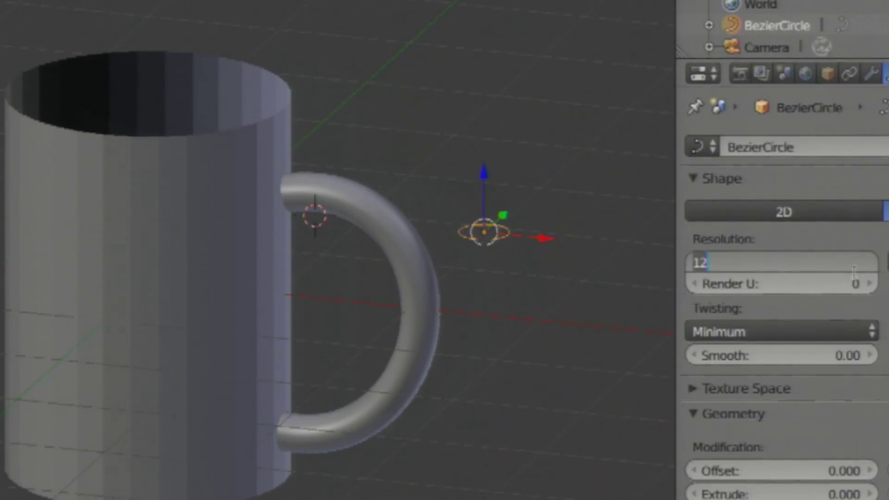
{"action": "type", "text": "1"}
{"action": "key", "text": "Return"}
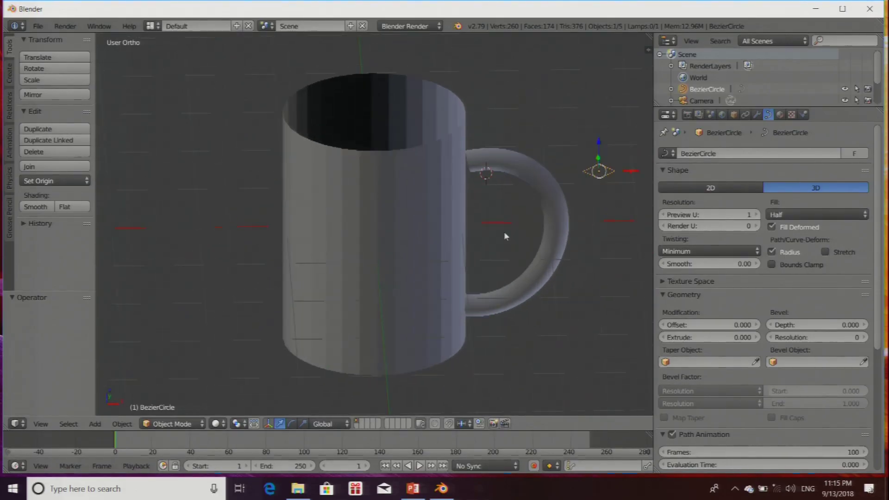
Examine the handle's cross-section and its joins with the mug from several angles, ending in the front view.
{"action": "scroll", "coordinate": [504, 232], "scroll_direction": "up", "scroll_amount": 1}
{"action": "scroll", "coordinate": [559, 226], "scroll_direction": "down", "scroll_amount": 1}
{"action": "scroll", "coordinate": [574, 222], "scroll_direction": "up", "scroll_amount": 1}
{"action": "middle_click_drag", "start_coordinate": [554, 227], "coordinate": [627, 232]}
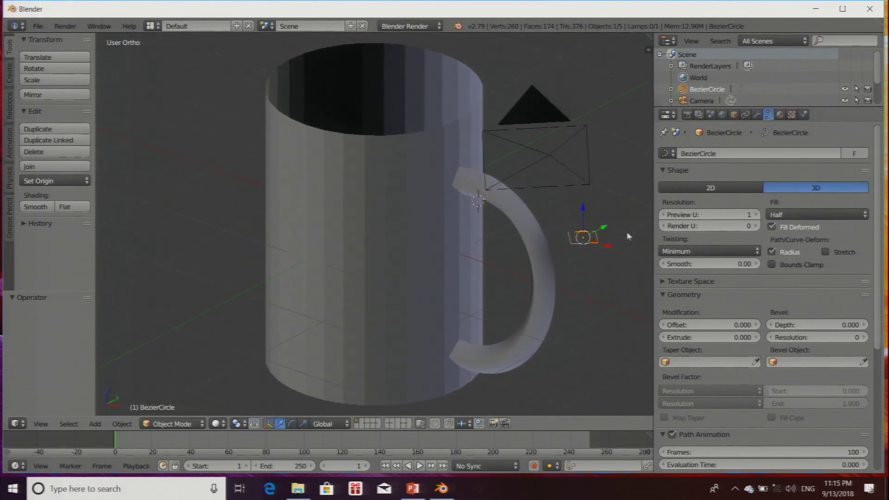
{"action": "scroll", "coordinate": [627, 236], "scroll_direction": "up", "scroll_amount": 1}
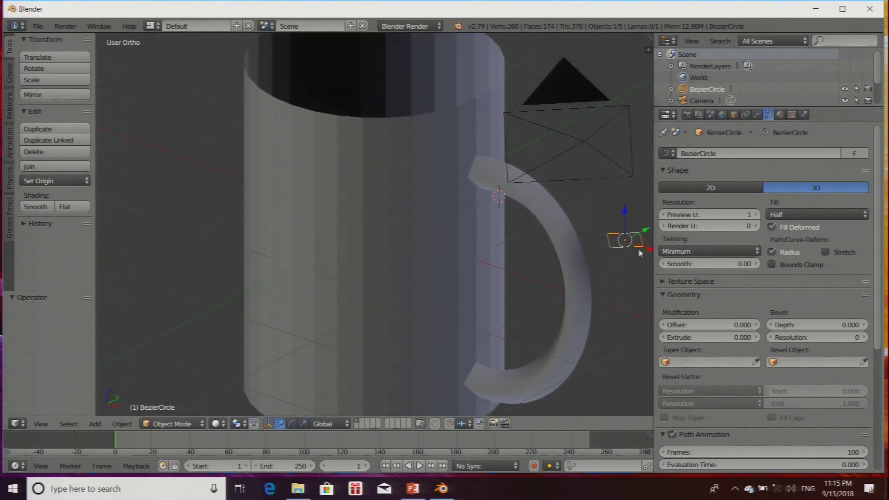
{"action": "scroll", "coordinate": [610, 262], "scroll_direction": "down", "scroll_amount": 1}
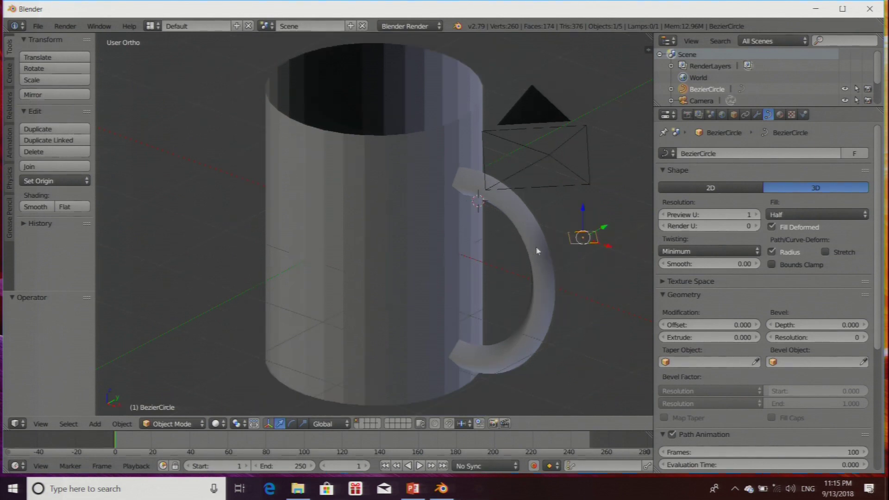
{"action": "middle_click_drag", "start_coordinate": [526, 281], "coordinate": [558, 264]}
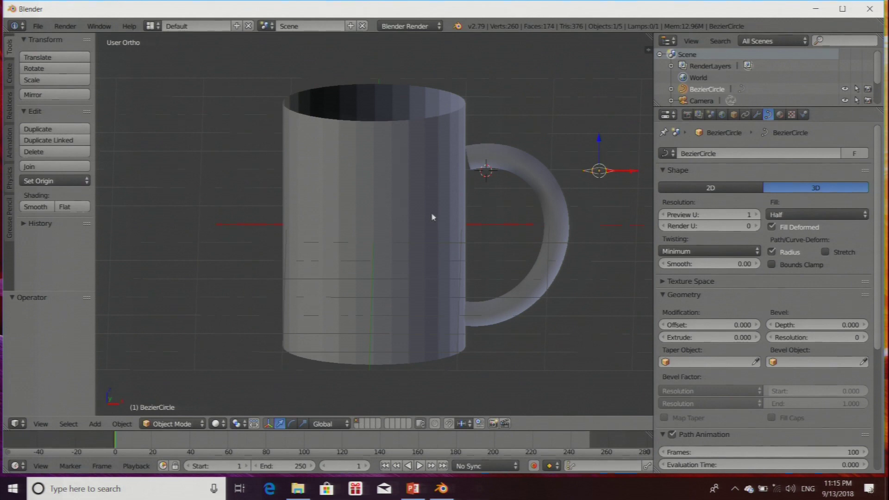
{"action": "key", "text": "KP_1"}
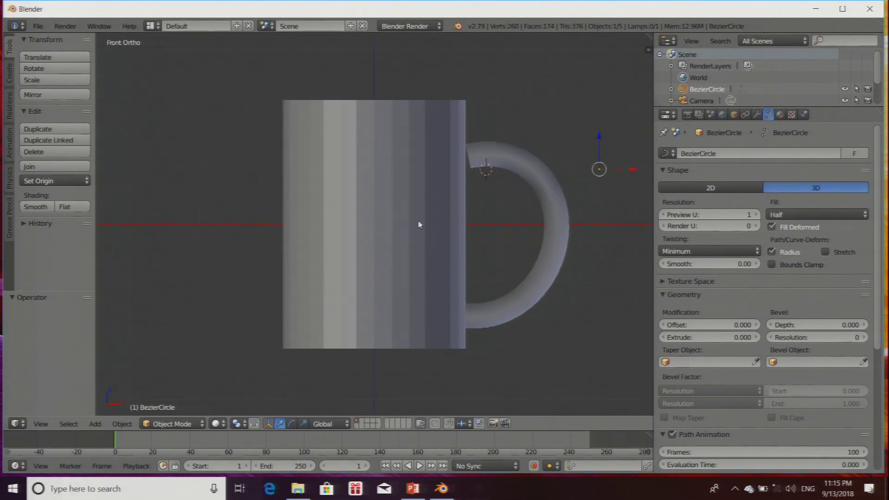
Widen the 3D view, put the mug body in Edit Mode and add a loop cut level with the top of the handle's upper end.
{"action": "left_click_drag", "start_coordinate": [655, 215], "coordinate": [753, 213]}
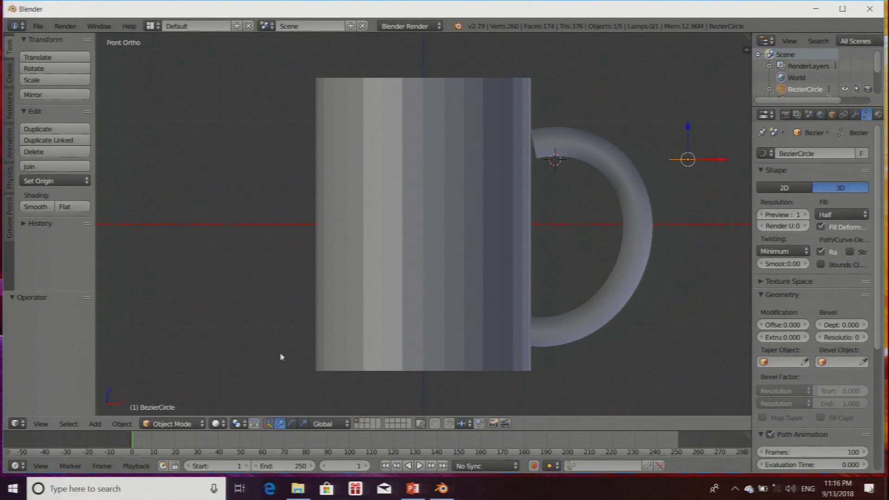
{"action": "right_click", "coordinate": [473, 199]}
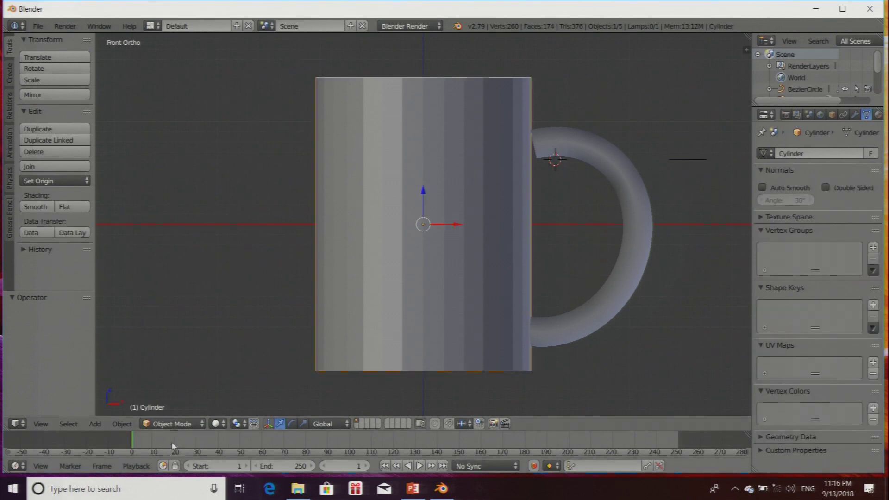
{"action": "left_click", "coordinate": [172, 424]}
{"action": "left_click", "coordinate": [322, 360]}
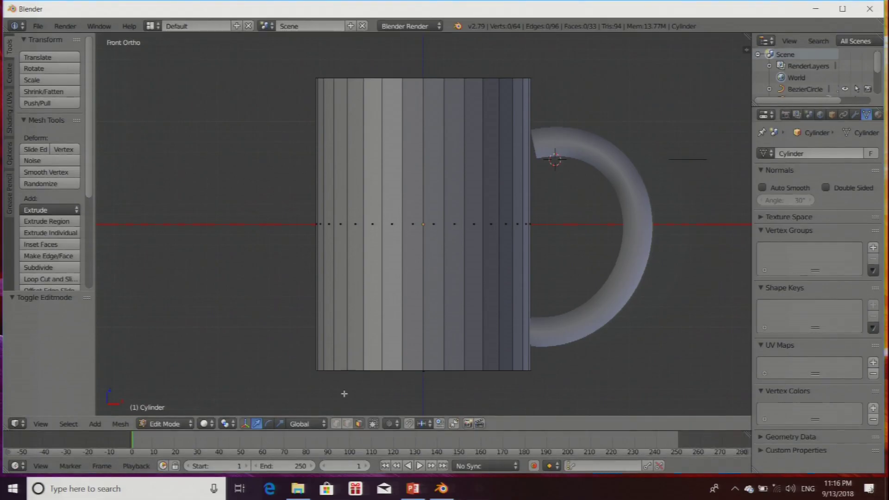
{"action": "left_click", "coordinate": [348, 425]}
{"action": "key", "text": "ctrl+r"}
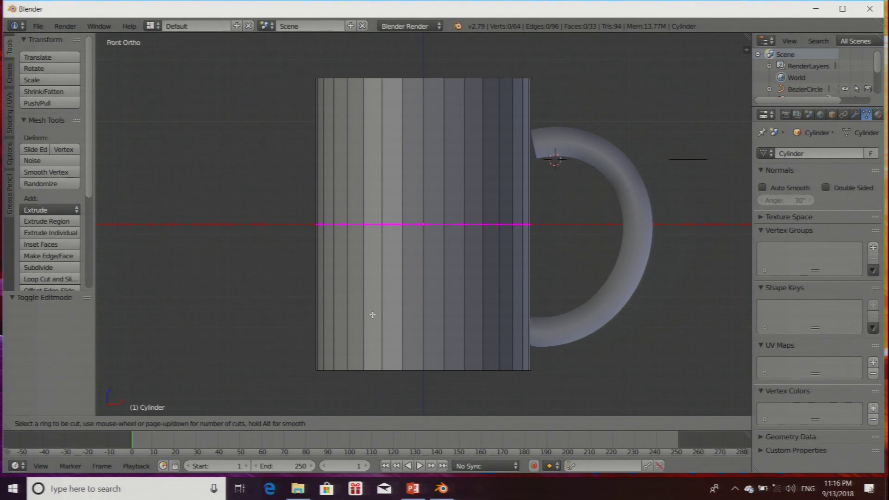
{"action": "left_click", "coordinate": [372, 315]}
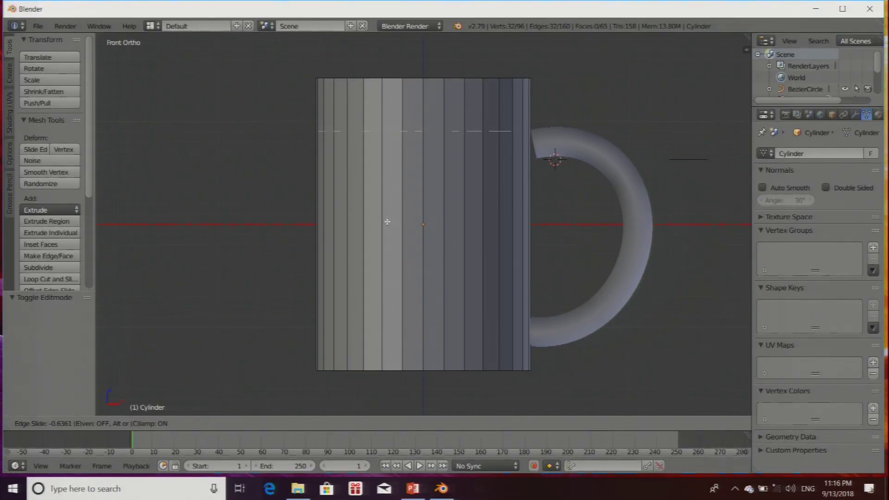
{"action": "left_click", "coordinate": [387, 222]}
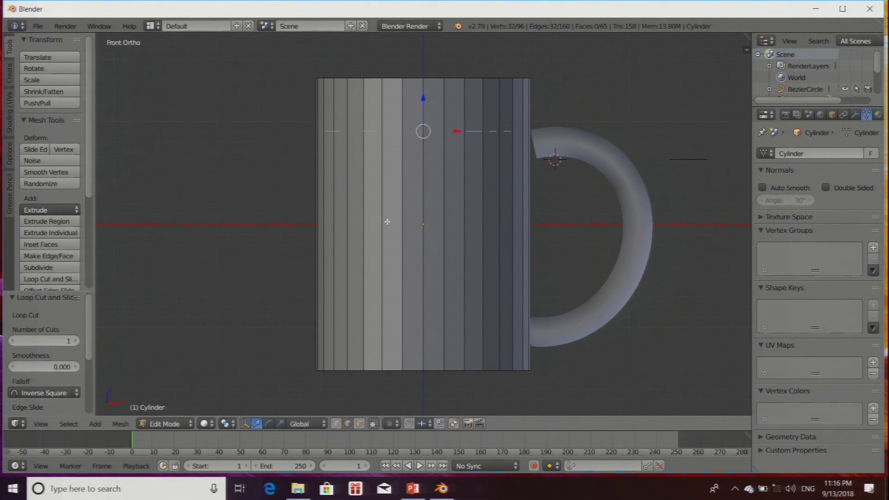
Add a second loop cut just below the first, level with the underside of the handle's upper end.
{"action": "key", "text": "ctrl+r"}
{"action": "left_click", "coordinate": [391, 197]}
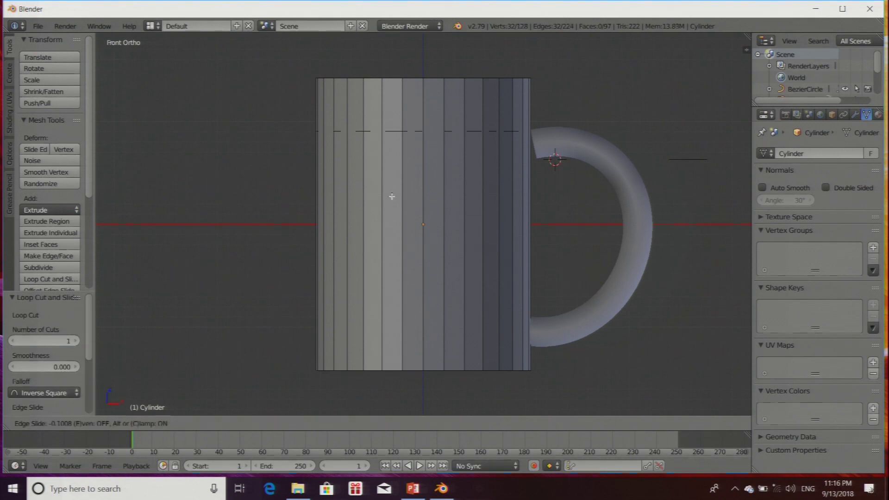
{"action": "left_click", "coordinate": [403, 132]}
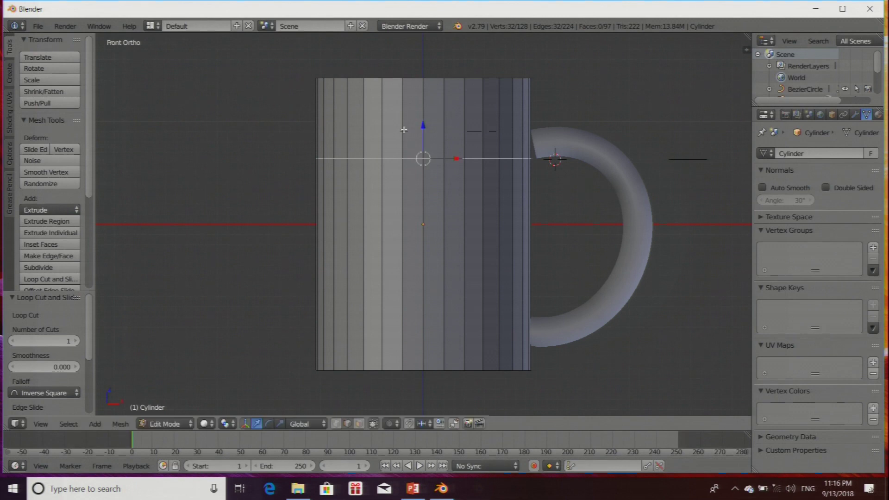
{"action": "key", "text": "ctrl+r"}
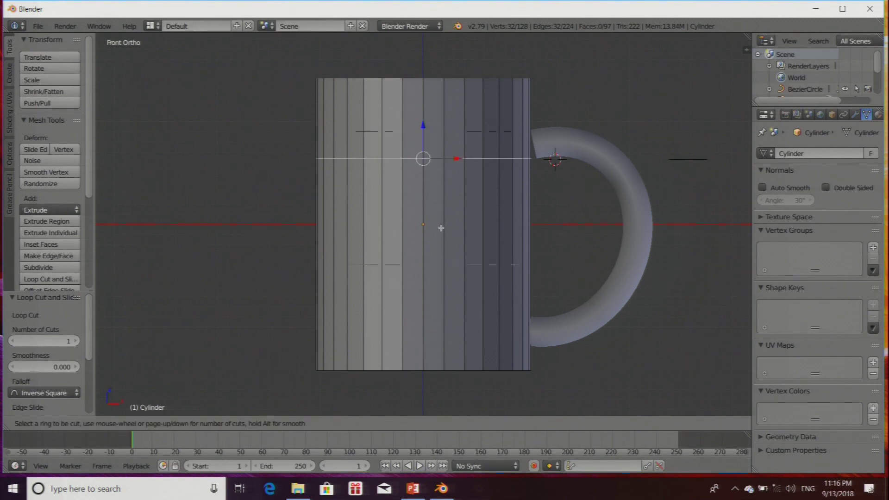
{"action": "left_click", "coordinate": [439, 255]}
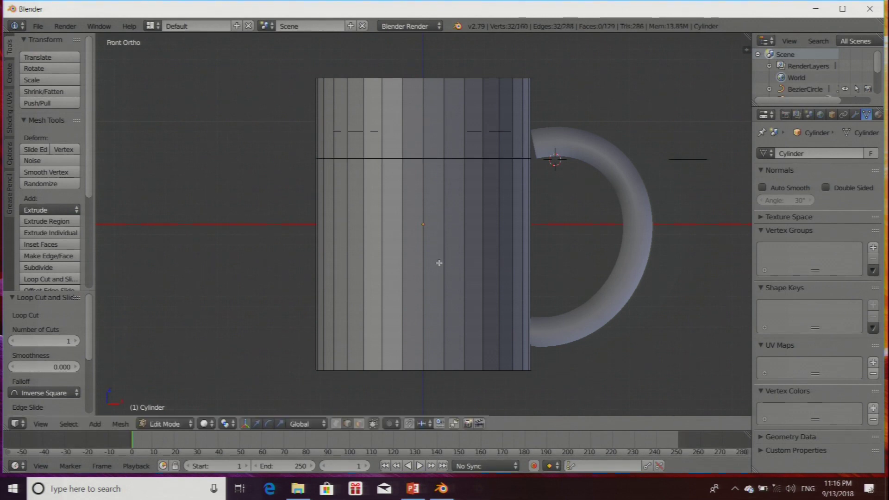
{"action": "left_click", "coordinate": [437, 315]}
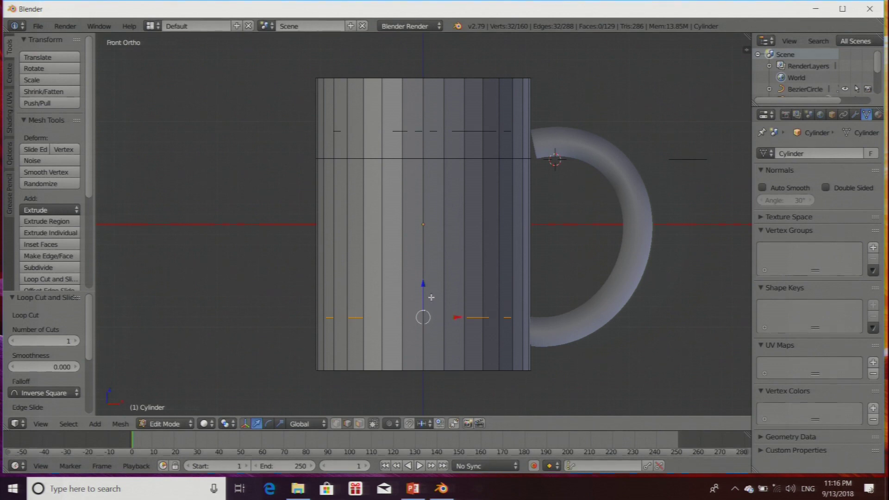
{"action": "key", "text": "ctrl+r"}
{"action": "left_click", "coordinate": [431, 299]}
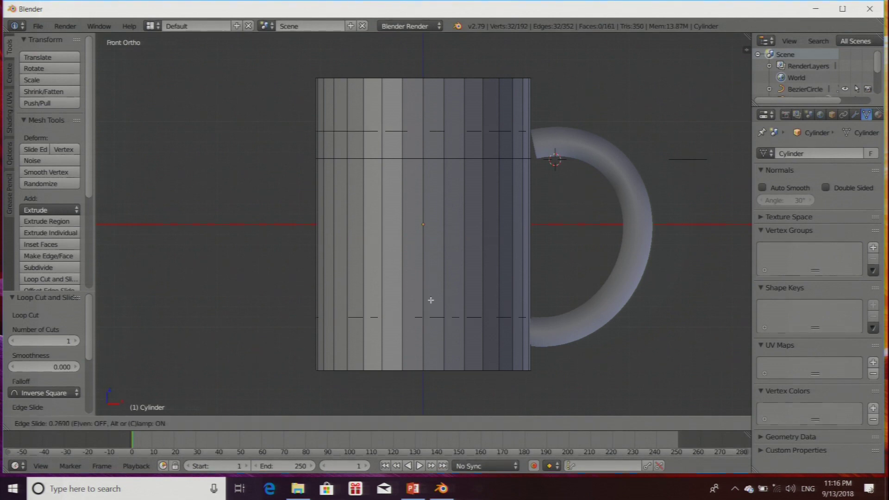
{"action": "left_click", "coordinate": [439, 328]}
{"action": "key", "text": "ctrl+z"}
{"action": "key", "text": "ctrl+z"}
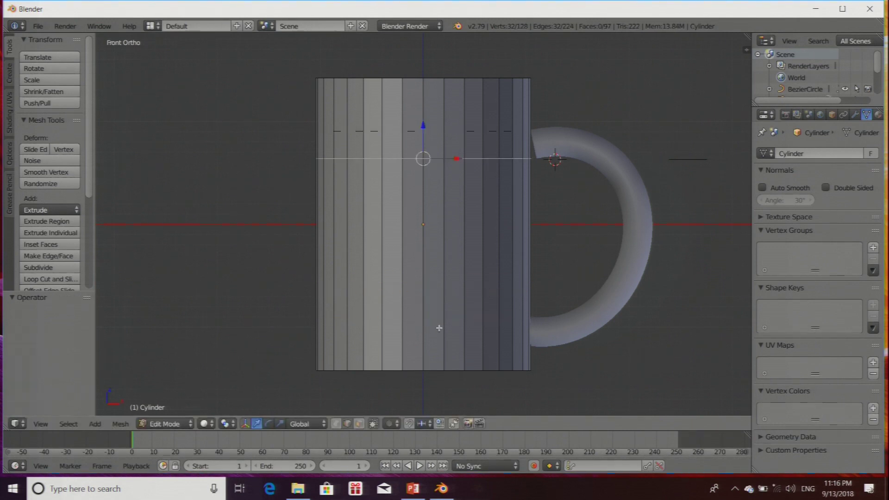
Add two loop cuts around the lower body, at the bottom and top of the handle's lower end, and return to Object Mode.
{"action": "key", "text": "ctrl+r"}
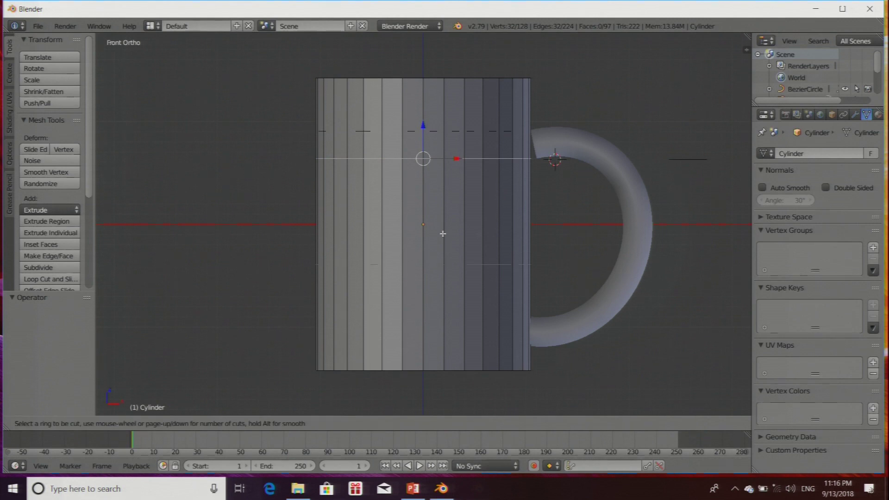
{"action": "left_click", "coordinate": [443, 265]}
{"action": "right_click", "coordinate": [444, 266]}
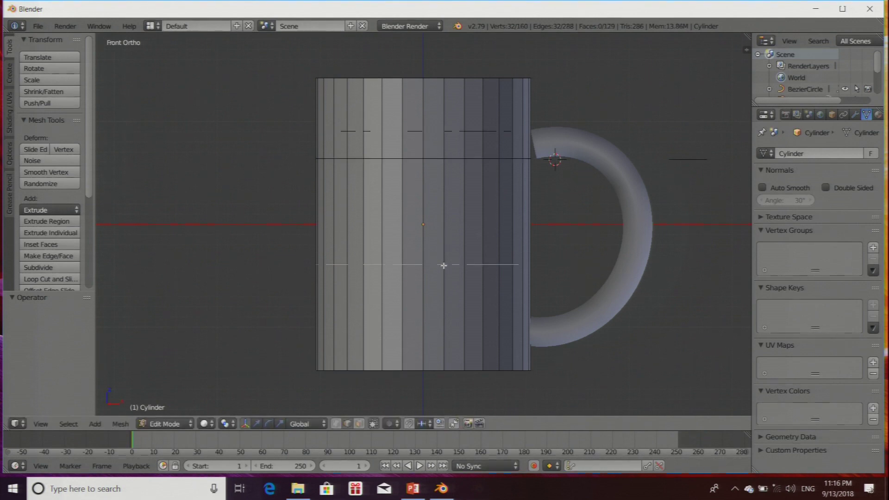
{"action": "left_click", "coordinate": [445, 347]}
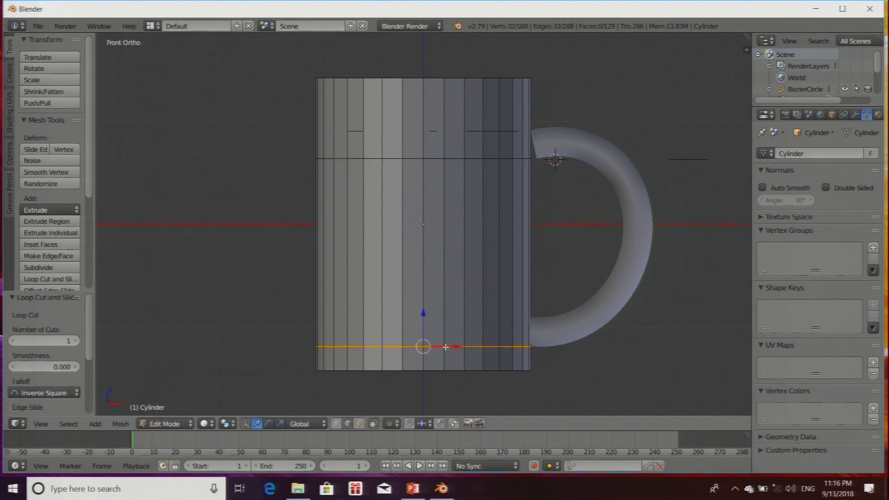
{"action": "key", "text": "ctrl+r"}
{"action": "left_click", "coordinate": [440, 313]}
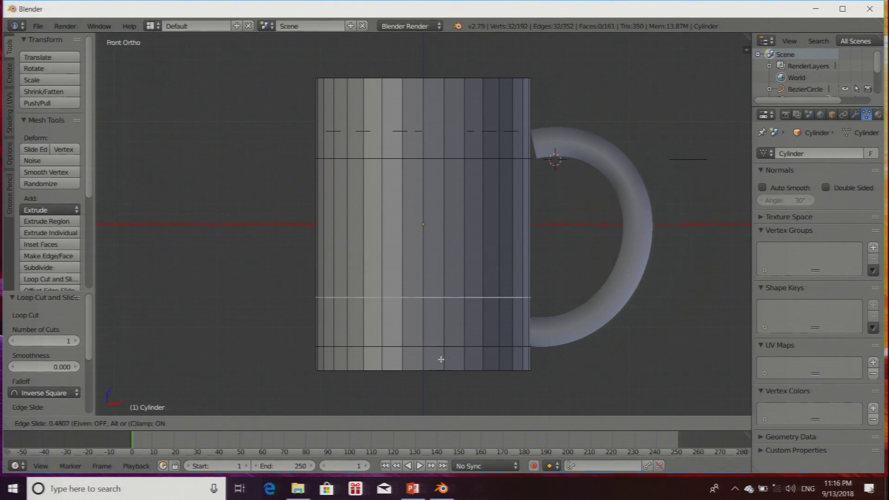
{"action": "left_click", "coordinate": [436, 380]}
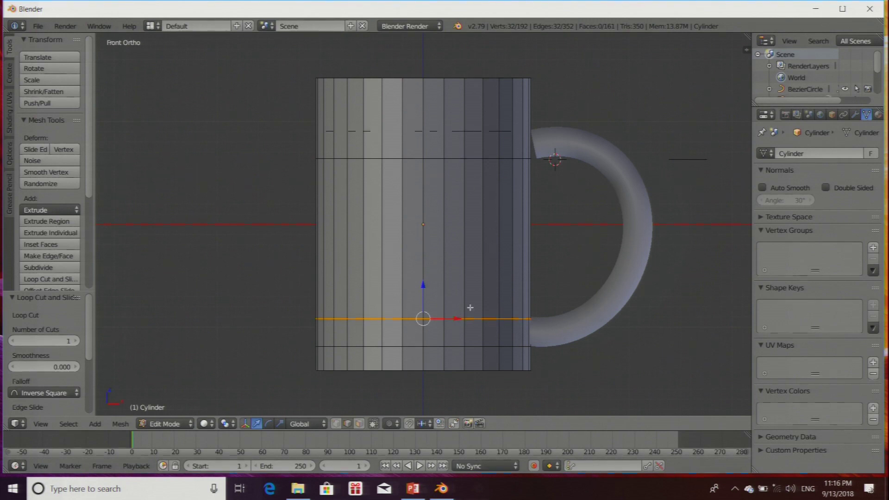
{"action": "left_click", "coordinate": [174, 425]}
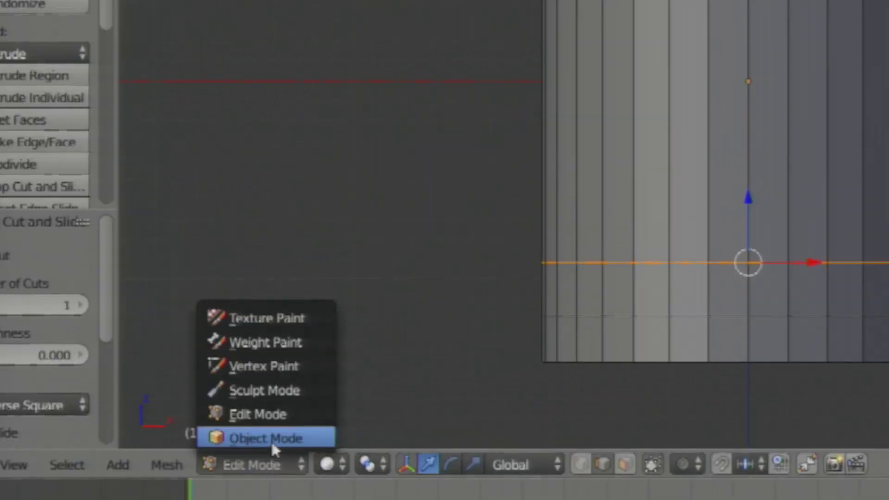
{"action": "left_click", "coordinate": [169, 412]}
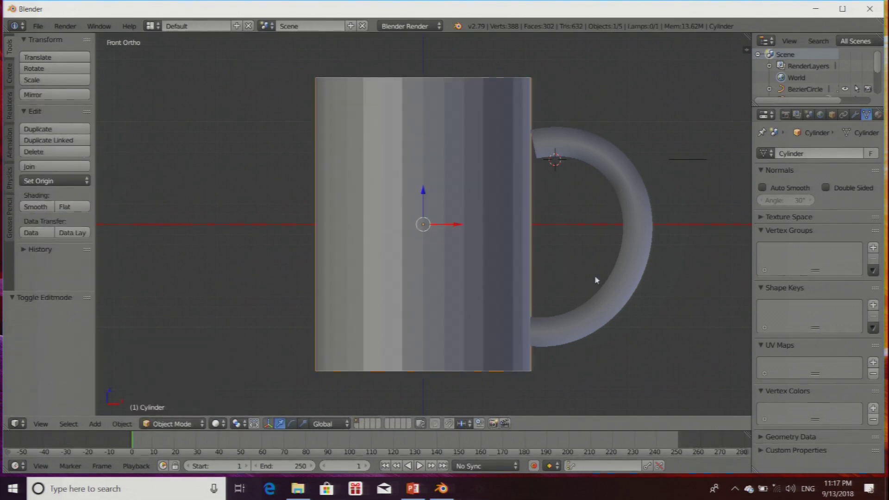
Select the handle and move it 0.086 along X, away from the mug body.
{"action": "scroll", "coordinate": [566, 243], "scroll_direction": "down", "scroll_amount": 1}
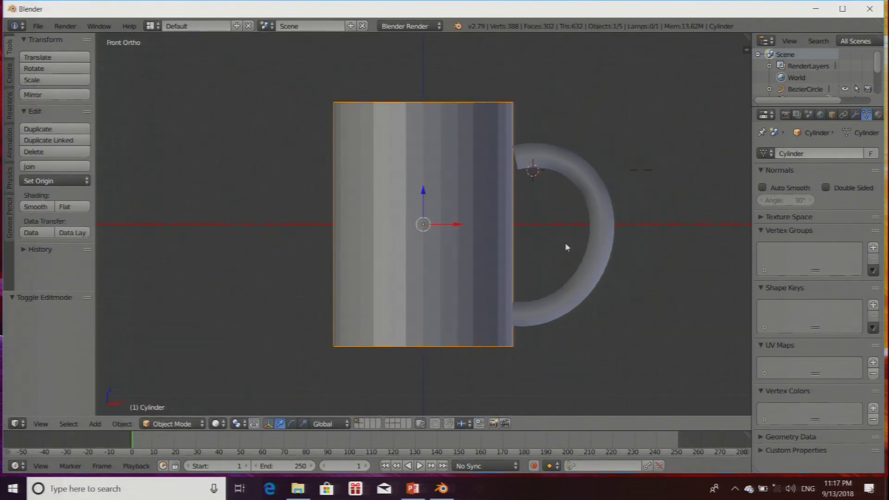
{"action": "right_click", "coordinate": [596, 190]}
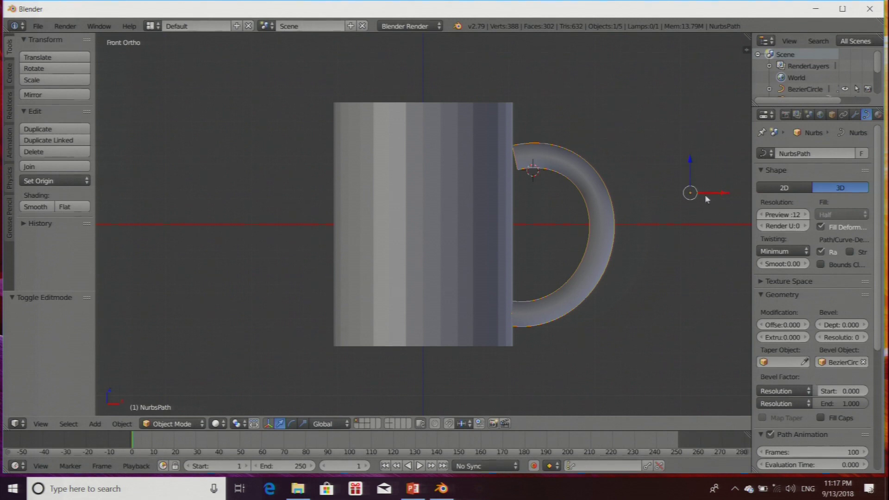
{"action": "left_click_drag", "start_coordinate": [709, 194], "coordinate": [716, 197]}
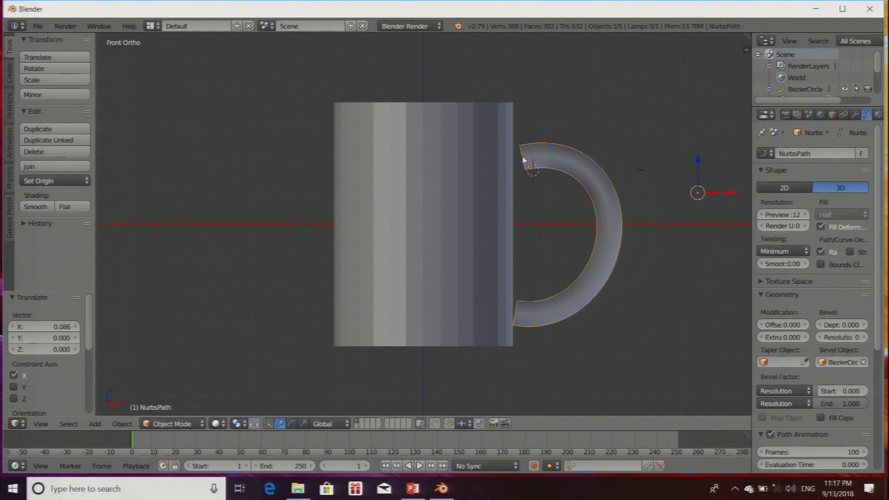
Rotate the handle by -2° in the front view and raise it 0.124 along Z.
{"action": "key", "text": "r"}
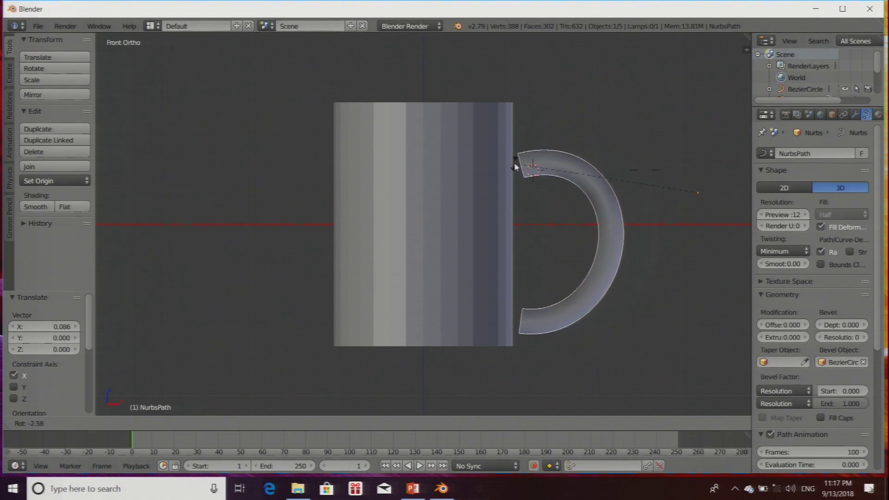
{"action": "left_click", "coordinate": [515, 160]}
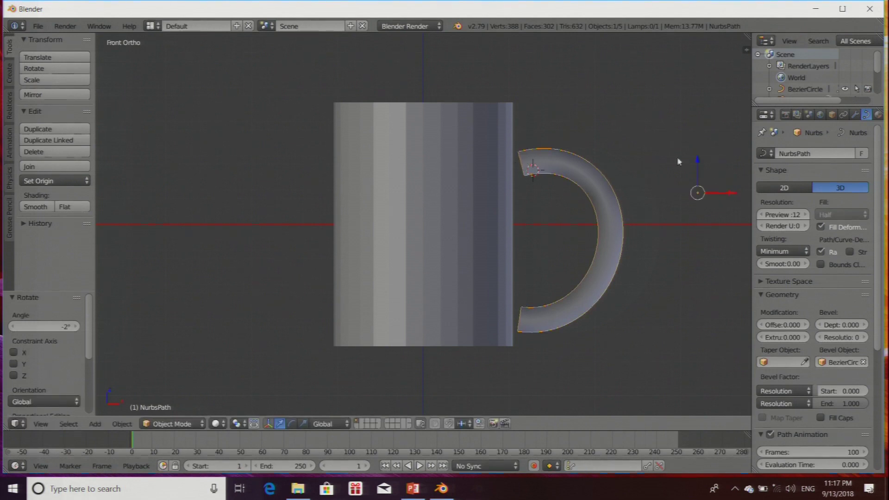
{"action": "left_click_drag", "start_coordinate": [698, 169], "coordinate": [698, 158]}
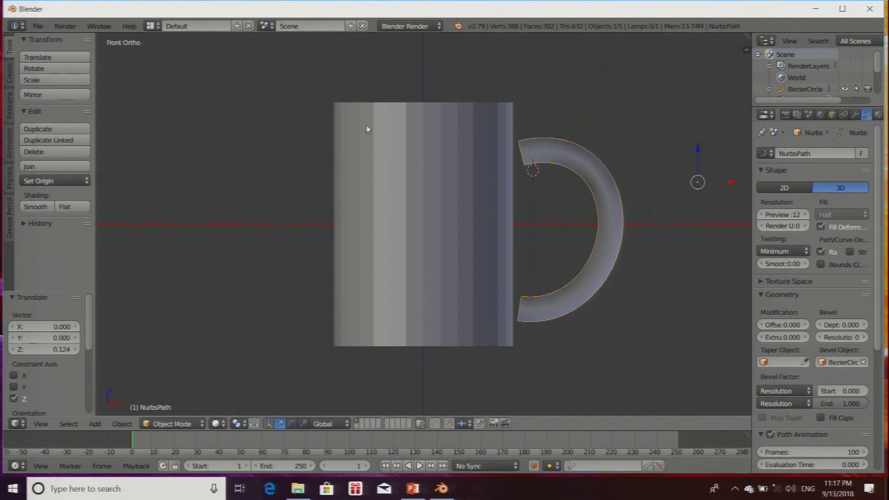
In the top view, move the handle back along X until its ends meet the mug's wall.
{"action": "middle_click_drag", "start_coordinate": [575, 225], "coordinate": [527, 274]}
{"action": "key", "text": "KP_7"}
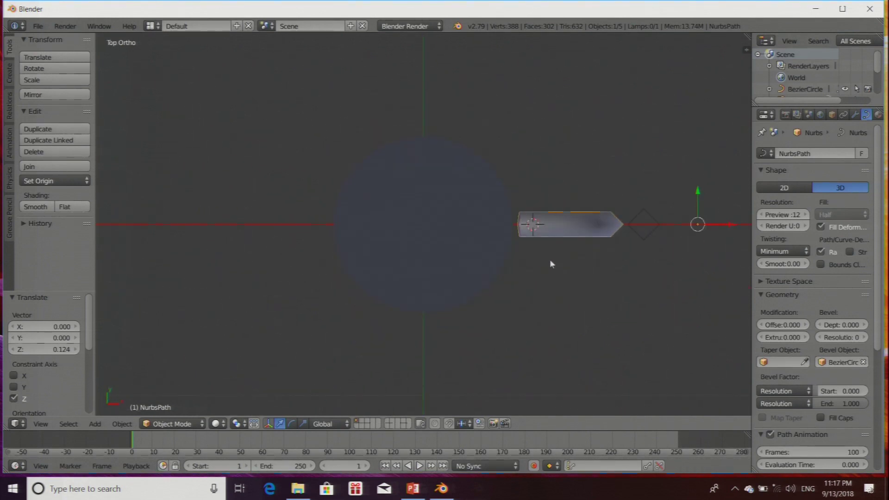
{"action": "key", "text": "g"}
{"action": "key", "text": "x"}
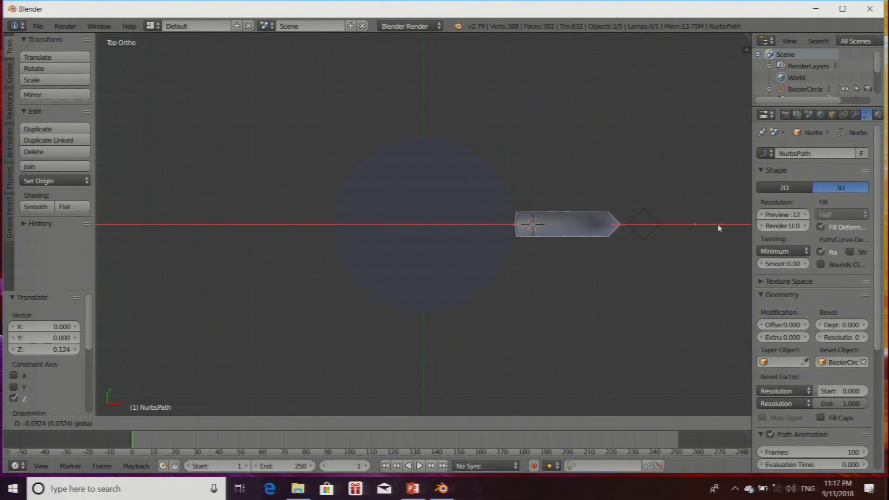
{"action": "left_click", "coordinate": [718, 224]}
Compare the body's edge loops with the handle's ends in an angled view and lower the handle 0.046 along Z.
{"action": "right_click", "coordinate": [434, 194]}
{"action": "left_click", "coordinate": [173, 423]}
{"action": "left_click", "coordinate": [187, 398]}
{"action": "middle_click_drag", "start_coordinate": [187, 399], "coordinate": [548, 166]}
{"action": "left_click", "coordinate": [180, 424]}
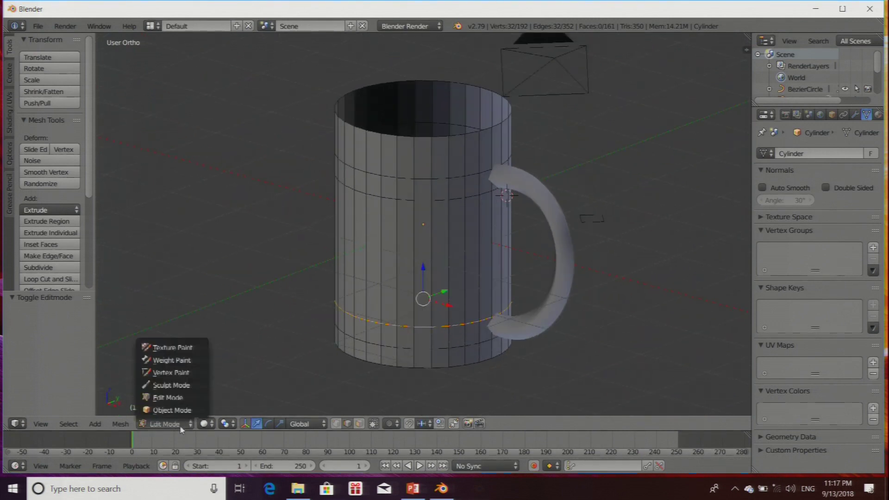
{"action": "left_click", "coordinate": [176, 410]}
{"action": "right_click", "coordinate": [540, 193]}
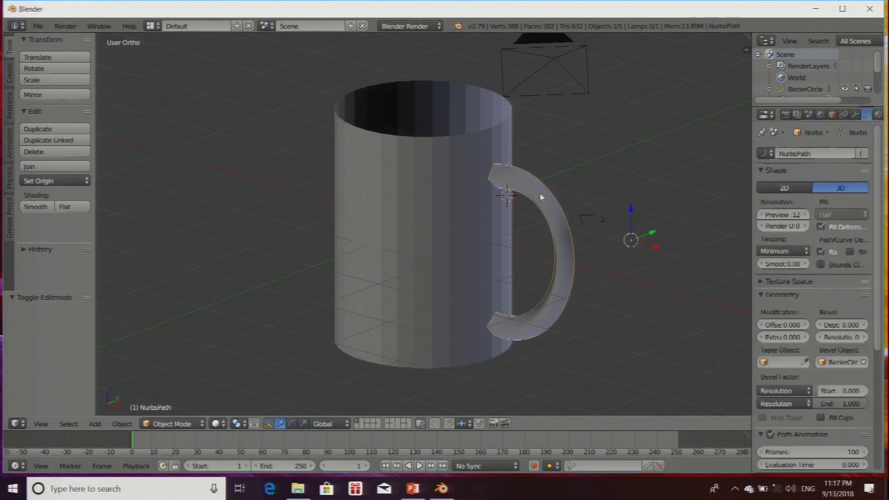
{"action": "left_click_drag", "start_coordinate": [631, 219], "coordinate": [631, 221]}
Examine how the handle's ends line up with the body's edge loops from angled and front views, ending in Object Mode.
{"action": "right_click", "coordinate": [420, 254]}
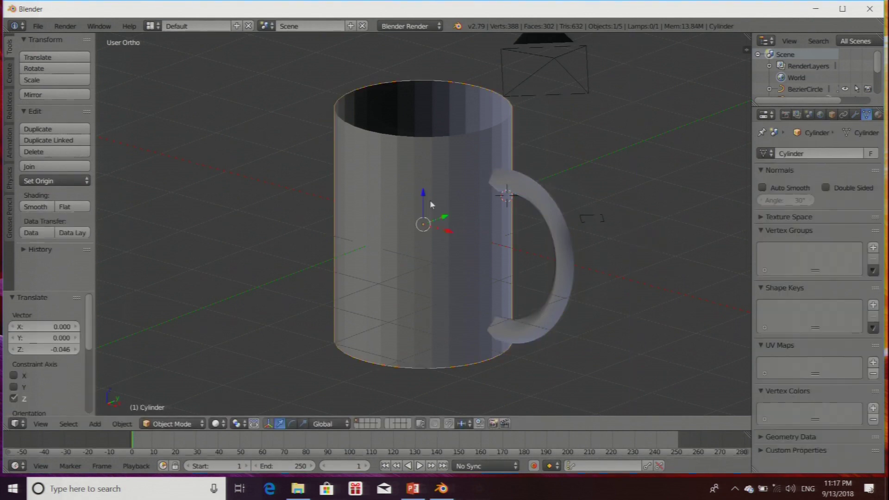
{"action": "left_click", "coordinate": [184, 424]}
{"action": "left_click", "coordinate": [178, 398]}
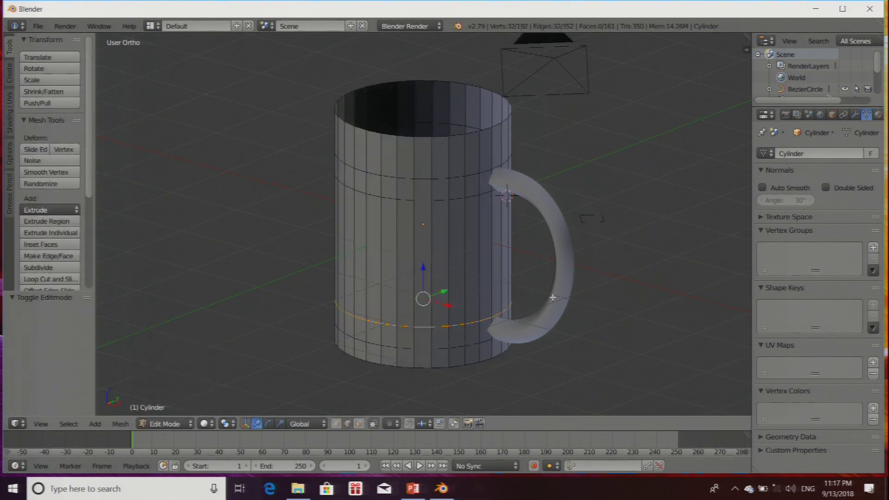
{"action": "scroll", "coordinate": [521, 254], "scroll_direction": "up", "scroll_amount": 1}
{"action": "middle_click_drag", "start_coordinate": [521, 253], "coordinate": [558, 250]}
{"action": "scroll", "coordinate": [555, 252], "scroll_direction": "down", "scroll_amount": 2}
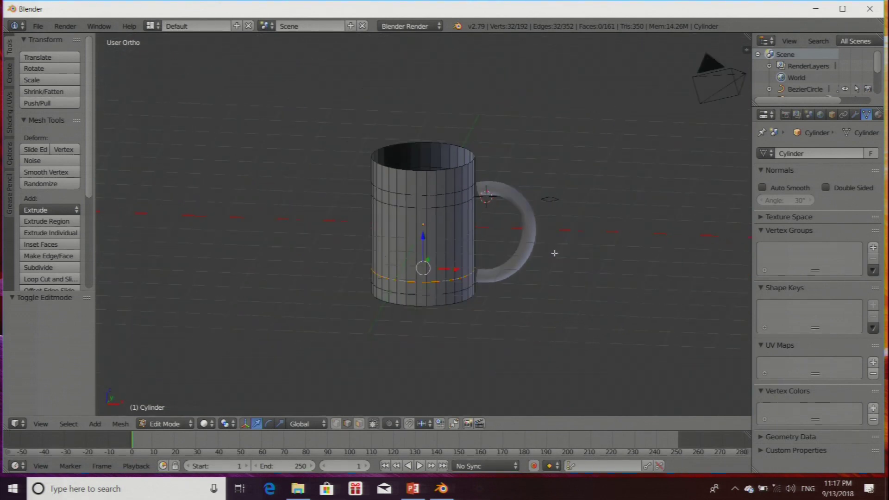
{"action": "key", "text": "KP_1"}
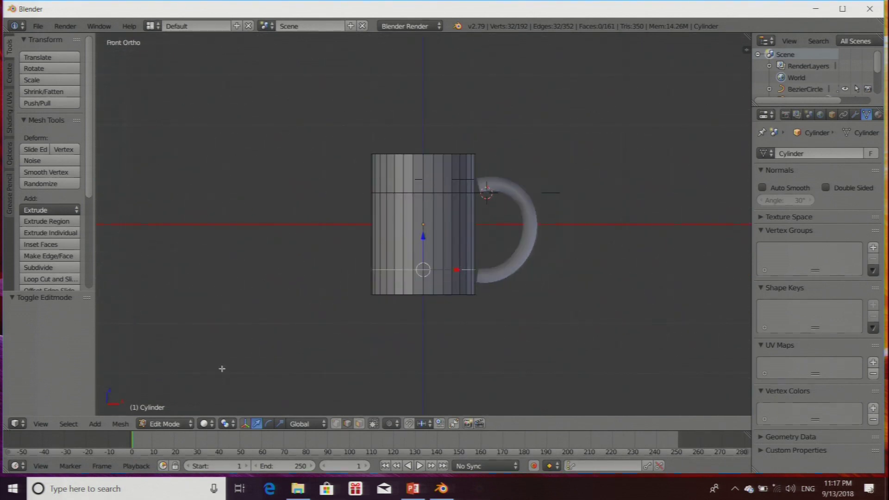
{"action": "left_click", "coordinate": [165, 424]}
{"action": "left_click", "coordinate": [163, 410]}
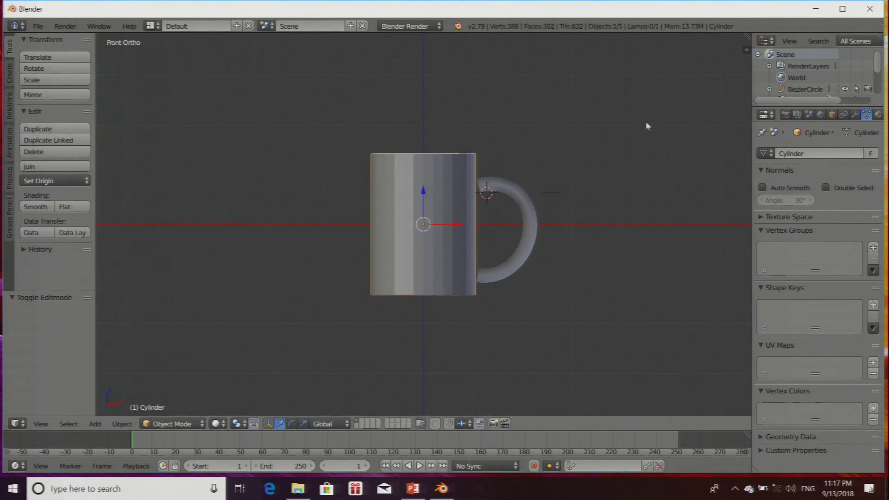
Convert the handle curve to a mesh with Mesh from Curve/Meta/Surf/Text.
{"action": "right_click", "coordinate": [520, 198]}
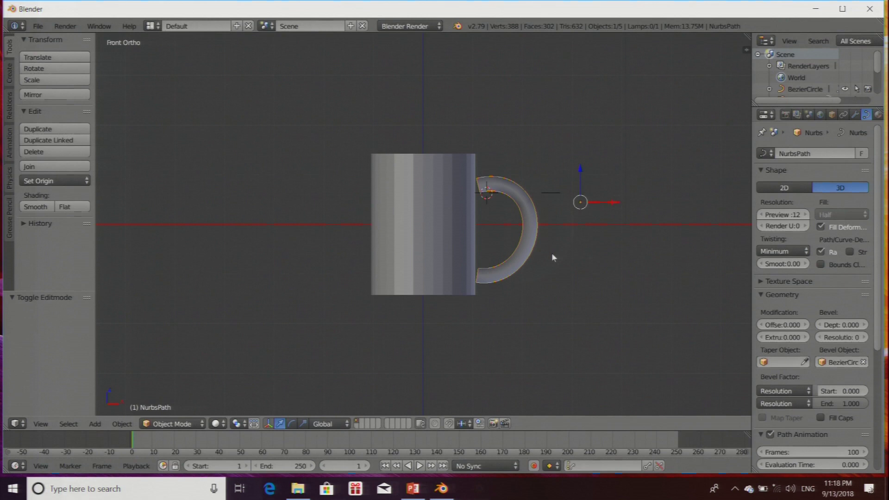
{"action": "scroll", "coordinate": [577, 255], "scroll_direction": "up", "scroll_amount": 1}
{"action": "scroll", "coordinate": [577, 254], "scroll_direction": "up", "scroll_amount": 1}
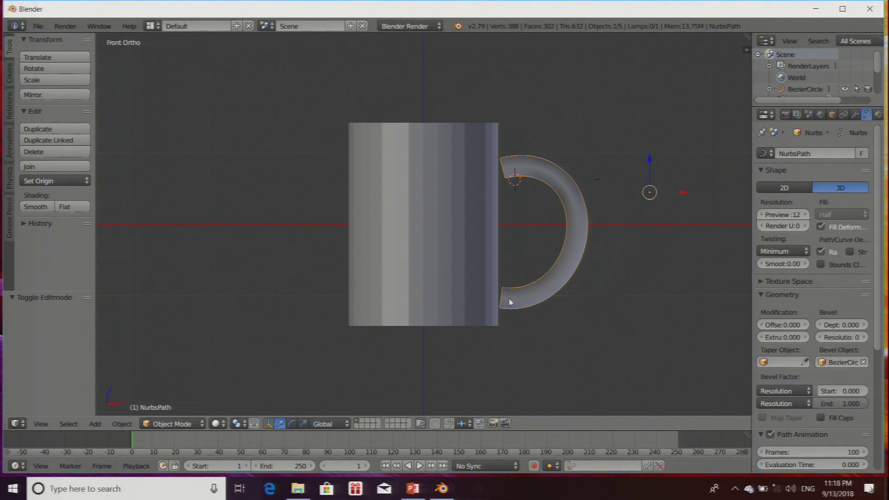
{"action": "key", "text": "ctrl+c"}
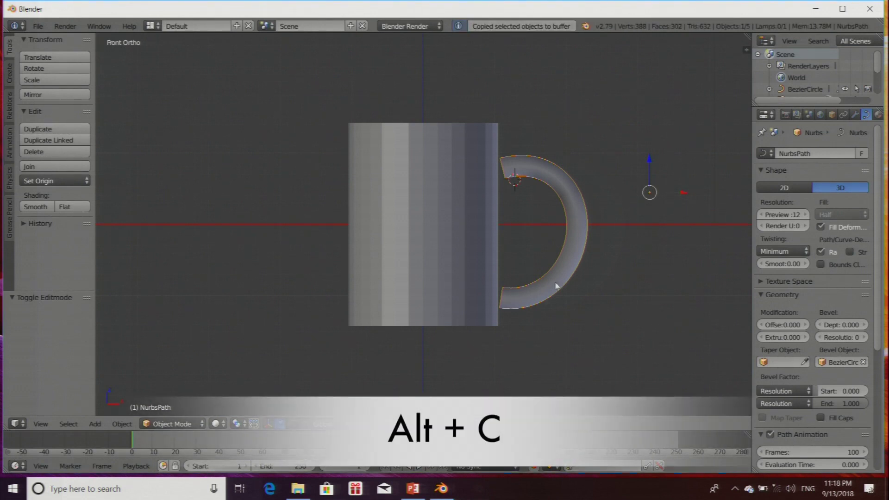
{"action": "left_click", "coordinate": [597, 275]}
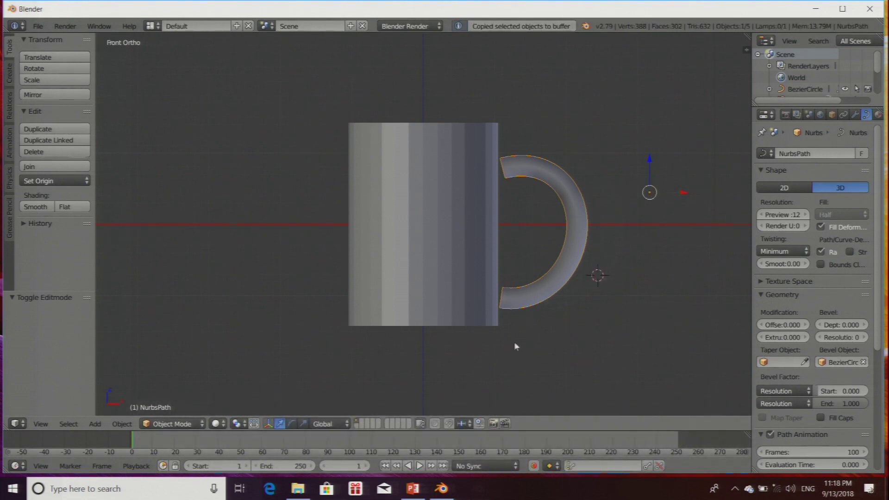
{"action": "key", "text": "alt+c"}
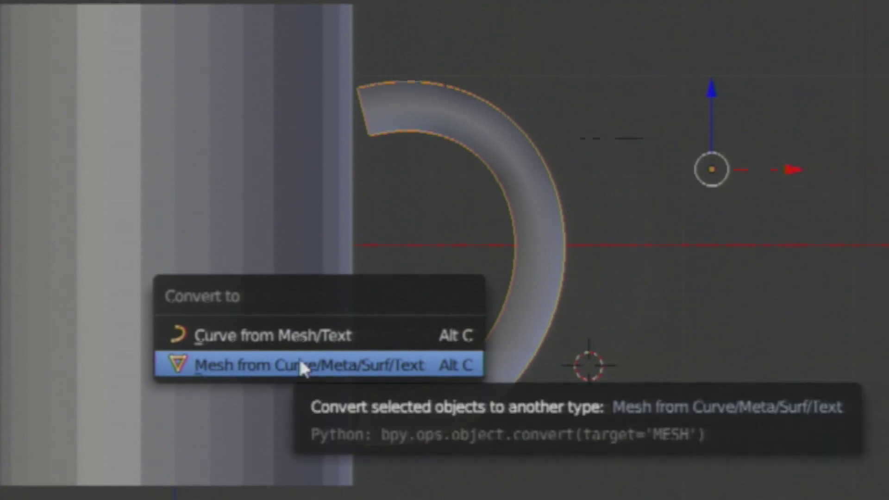
{"action": "left_click", "coordinate": [301, 366]}
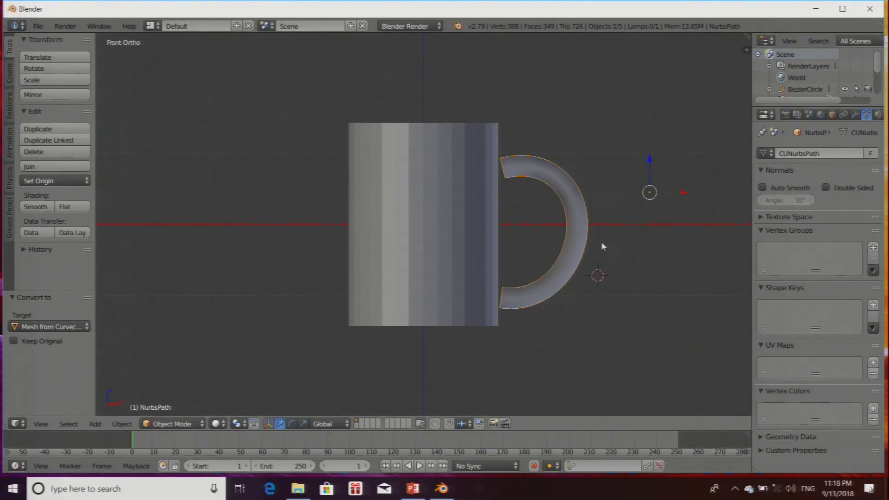
Delete the Bezier circle that served as the handle's bevel profile.
{"action": "key", "text": "KP_5"}
{"action": "key", "text": "KP_5"}
{"action": "left_click", "coordinate": [657, 232]}
{"action": "right_click", "coordinate": [615, 179]}
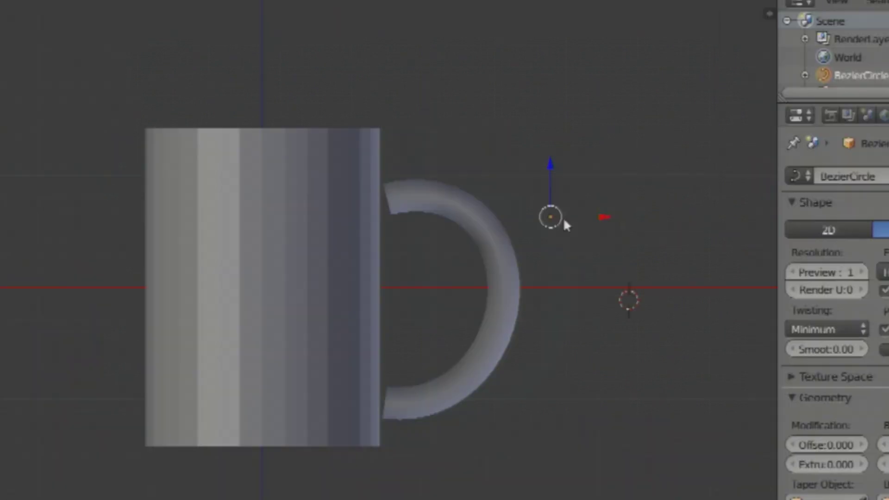
{"action": "key", "text": "x"}
{"action": "left_click", "coordinate": [611, 181]}
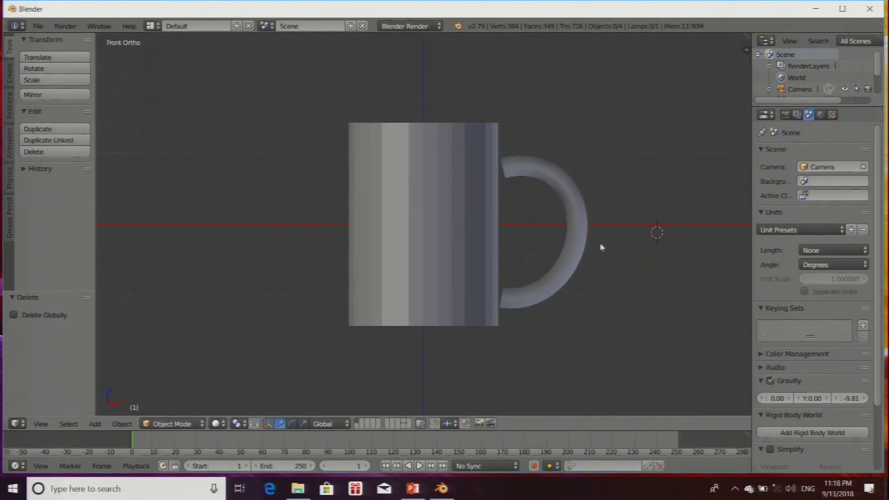
Join the mug body and the handle into a single mesh object.
{"action": "right_click", "coordinate": [439, 202]}
{"action": "right_click", "coordinate": [548, 181]}
{"action": "right_click", "coordinate": [549, 181]}
{"action": "right_click", "coordinate": [557, 184]}
{"action": "right_click", "coordinate": [440, 176]}
{"action": "right_click", "coordinate": [545, 181]}
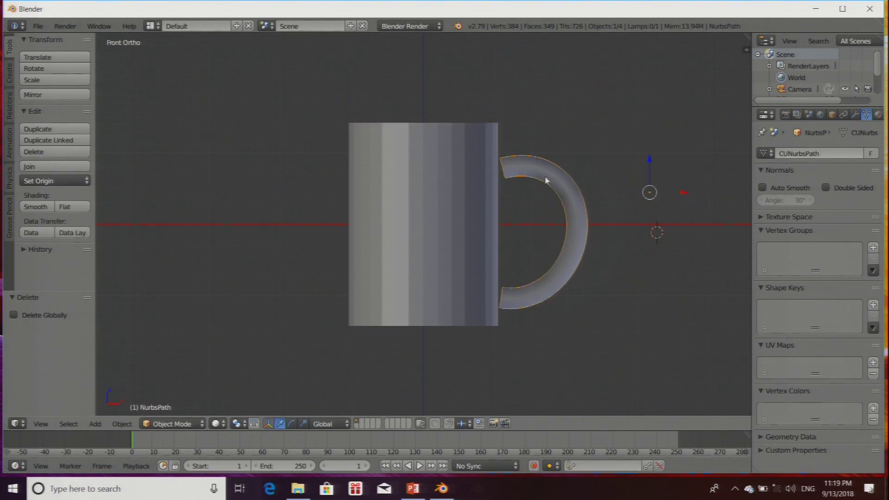
{"action": "right_click", "coordinate": [450, 158]}
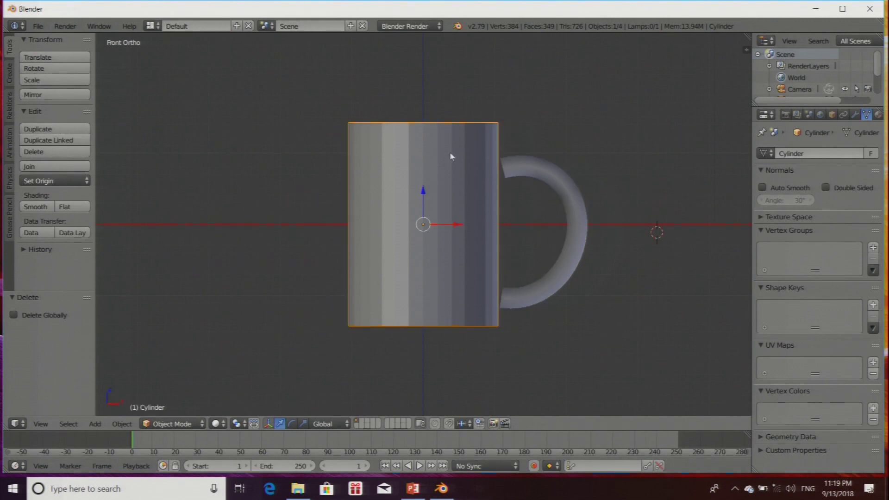
{"action": "right_click", "coordinate": [559, 177], "text": "shift"}
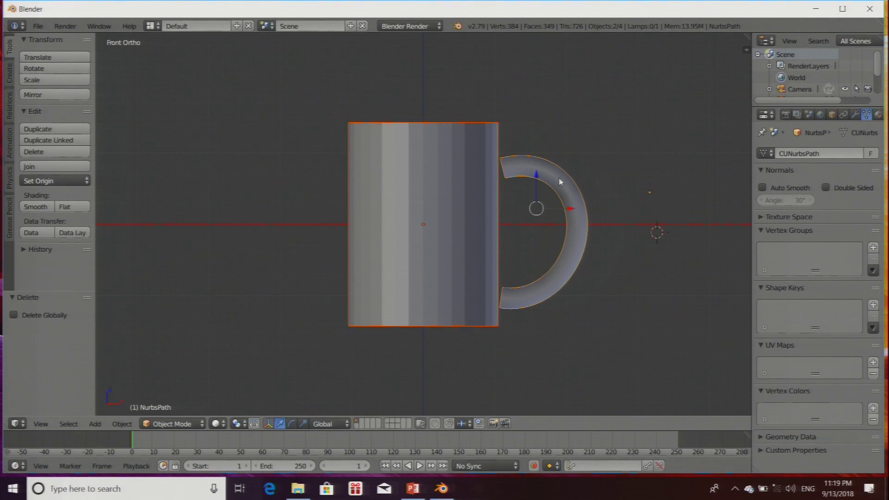
{"action": "key", "text": "ctrl+j"}
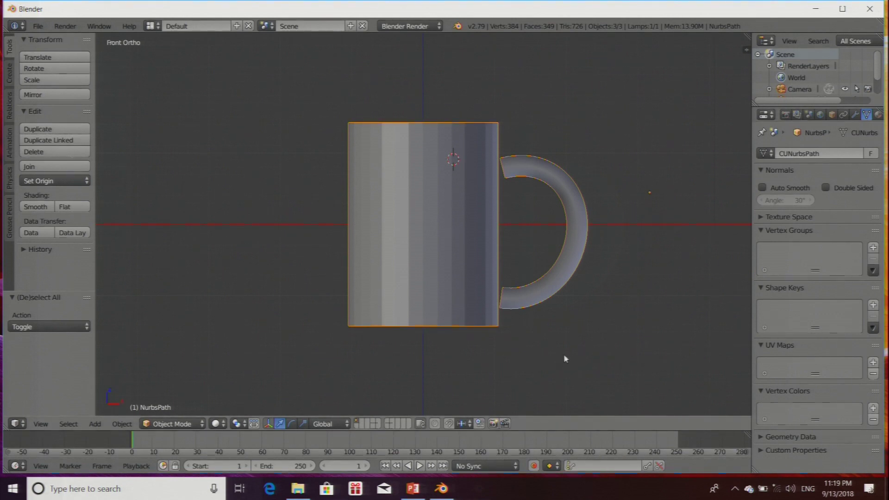
In Edit Mode with face selection, delete the two wall faces of the mug behind the handle's upper end.
{"action": "left_click", "coordinate": [181, 424]}
{"action": "left_click", "coordinate": [181, 396]}
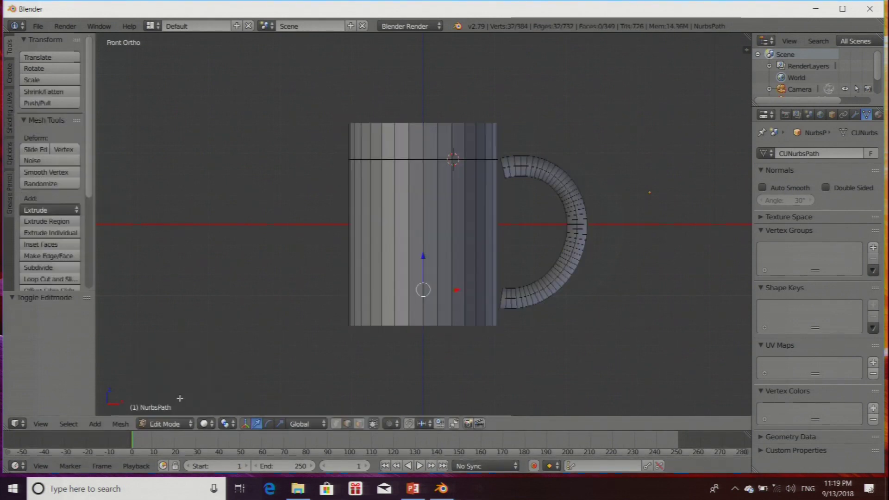
{"action": "mouse_move", "coordinate": [535, 264]}
{"action": "middle_mouse_down"}
{"action": "mouse_move", "coordinate": [532, 250]}
{"action": "mouse_move", "coordinate": [539, 240]}
{"action": "mouse_move", "coordinate": [548, 246]}
{"action": "mouse_move", "coordinate": [520, 252]}
{"action": "mouse_move", "coordinate": [527, 256]}
{"action": "middle_mouse_up"}
{"action": "scroll", "coordinate": [554, 226], "scroll_direction": "up", "scroll_amount": 5}
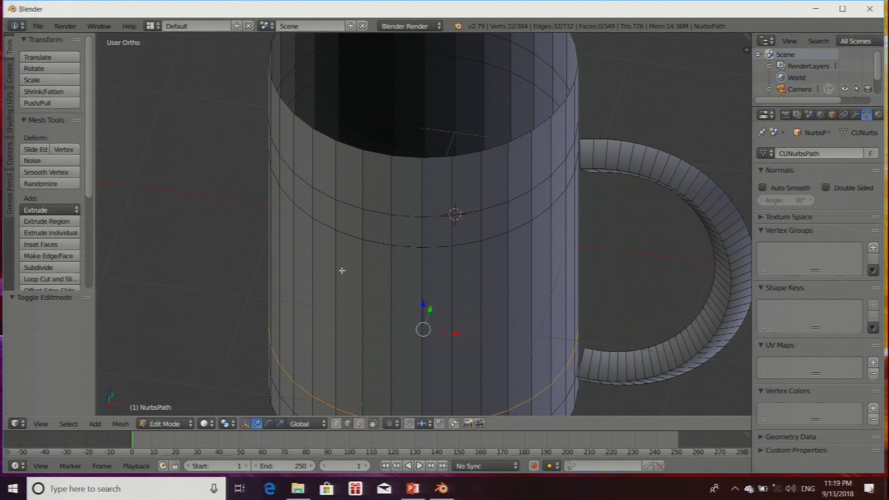
{"action": "left_click", "coordinate": [347, 425]}
{"action": "middle_click_drag", "start_coordinate": [594, 180], "coordinate": [557, 158]}
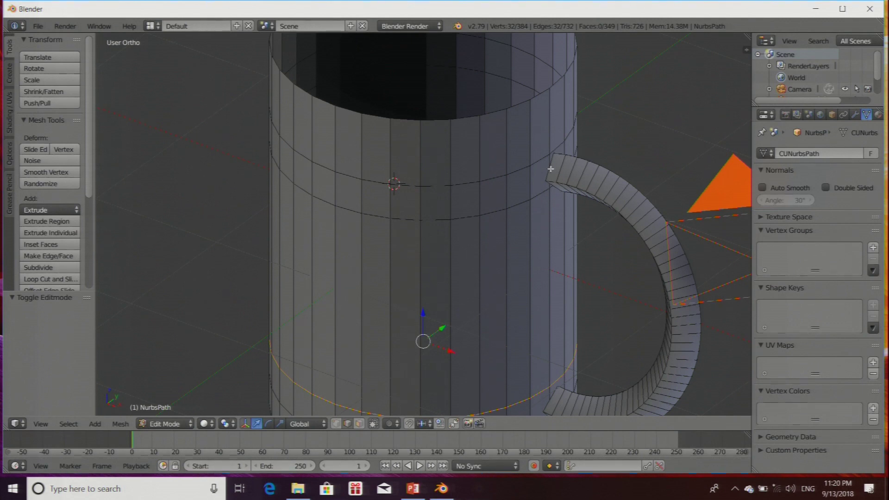
{"action": "scroll", "coordinate": [550, 168], "scroll_direction": "up", "scroll_amount": 1}
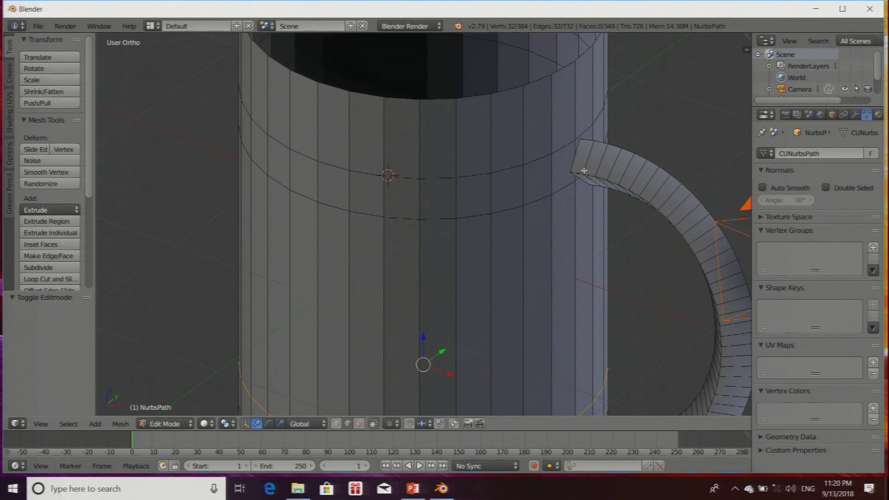
{"action": "left_click", "coordinate": [360, 424]}
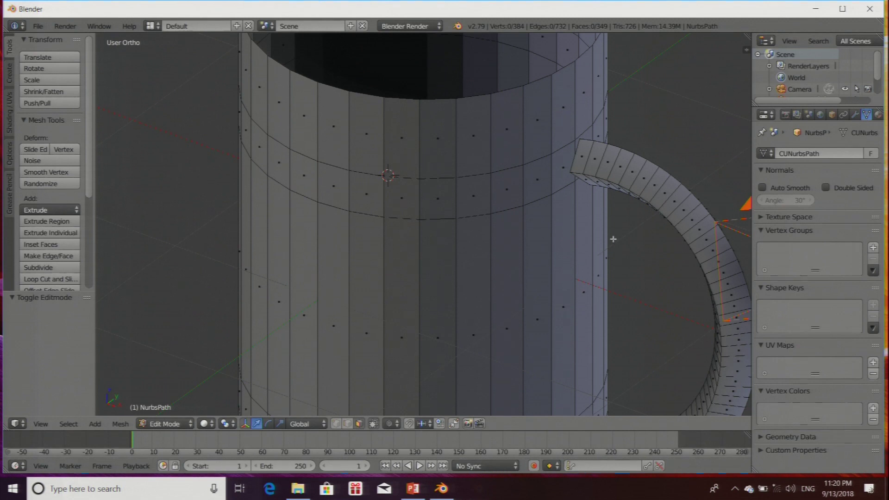
{"action": "right_click", "coordinate": [565, 167]}
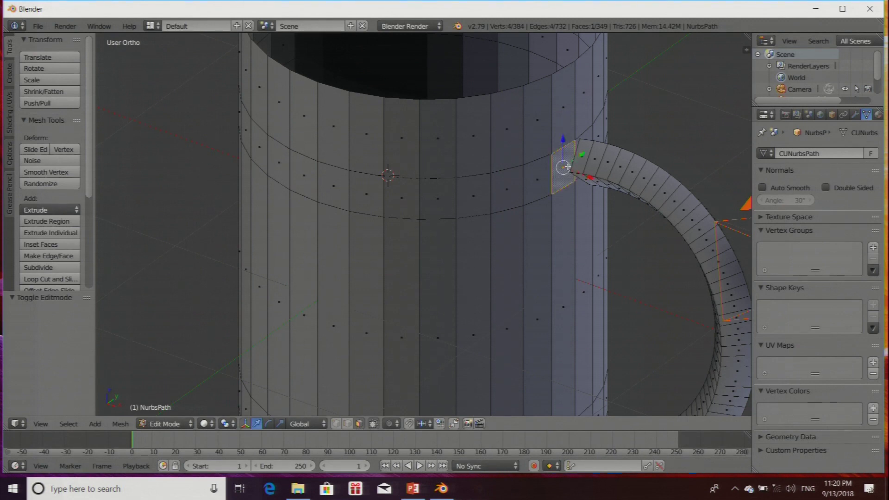
{"action": "right_click", "coordinate": [590, 135], "text": "shift"}
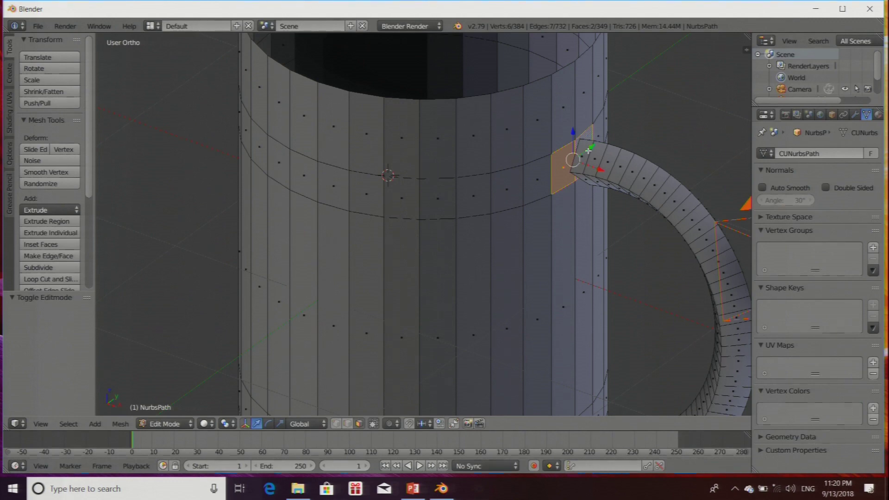
{"action": "key", "text": "x"}
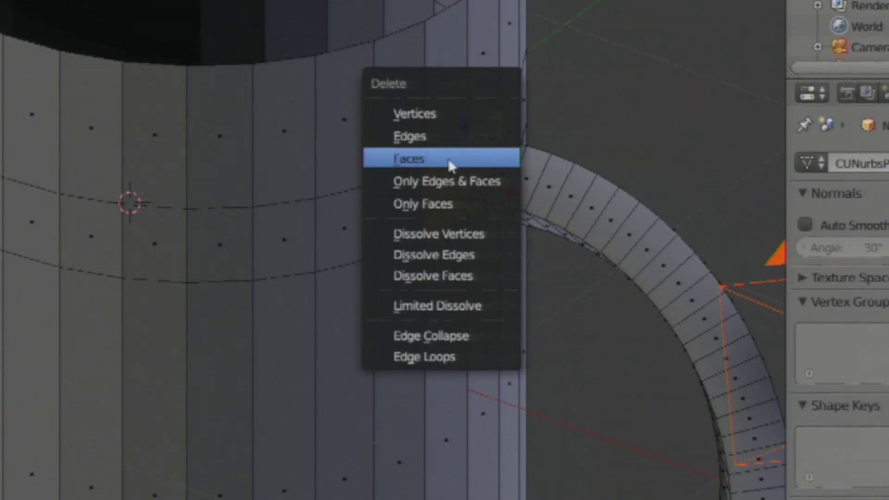
{"action": "left_click", "coordinate": [421, 158]}
Delete the two wall faces of the mug behind the handle's lower end.
{"action": "middle_click_drag", "start_coordinate": [516, 280], "coordinate": [503, 267]}
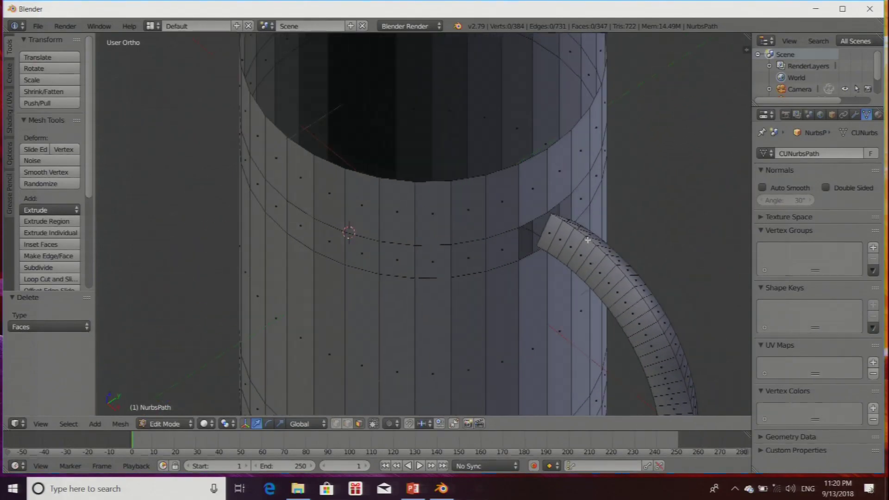
{"action": "middle_click_drag", "start_coordinate": [596, 210], "coordinate": [567, 314]}
{"action": "right_click", "coordinate": [510, 348]}
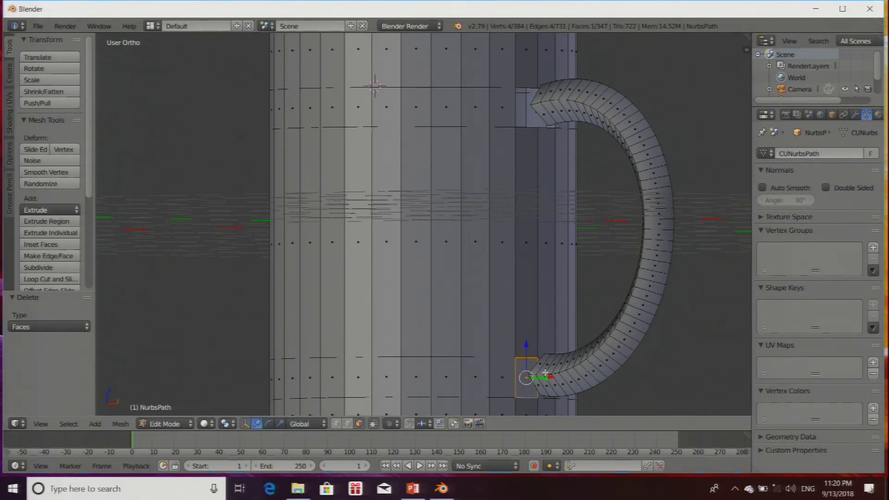
{"action": "middle_click_drag", "start_coordinate": [558, 394], "coordinate": [556, 387]}
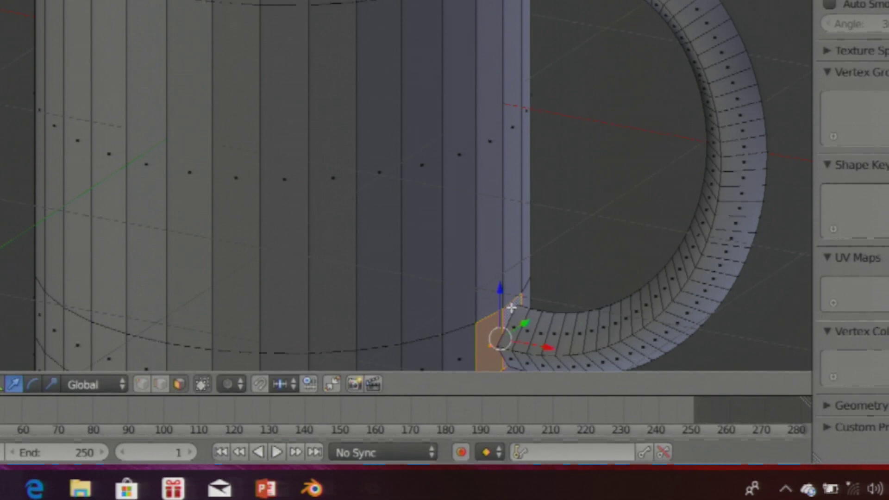
{"action": "key", "text": "x"}
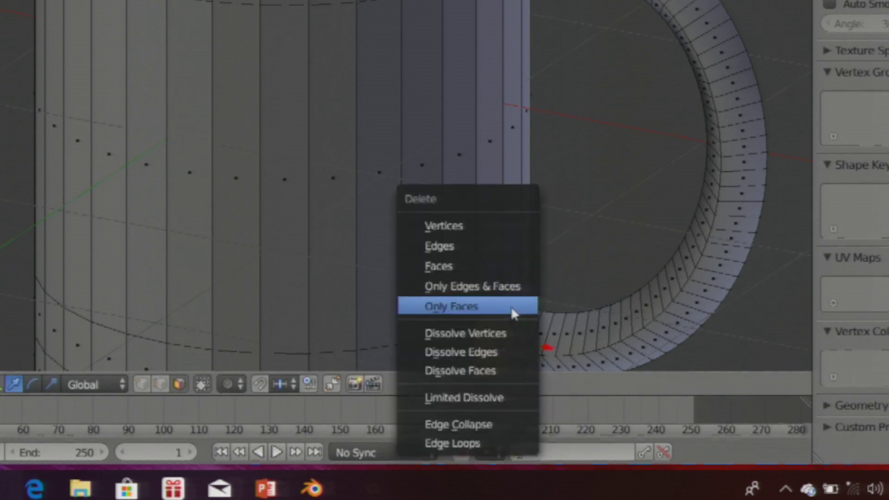
{"action": "left_click", "coordinate": [472, 266]}
{"action": "middle_click_drag", "start_coordinate": [579, 304], "coordinate": [554, 300]}
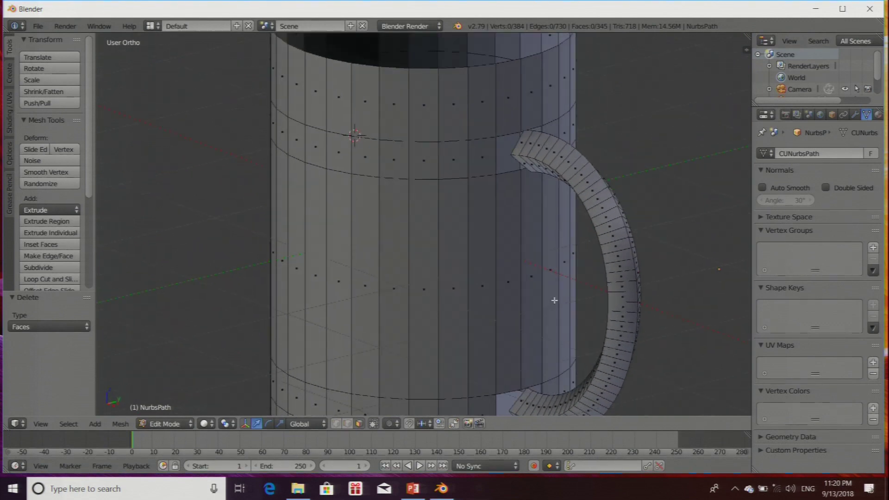
With edge selection, create a face joining one side edge of the handle's upper end to the upper and side edges of the wall opening.
{"action": "scroll", "coordinate": [558, 212], "scroll_direction": "up", "scroll_amount": 2}
{"action": "mouse_move", "coordinate": [557, 212]}
{"action": "middle_mouse_down"}
{"action": "mouse_move", "coordinate": [565, 235]}
{"action": "mouse_move", "coordinate": [570, 225]}
{"action": "middle_mouse_up"}
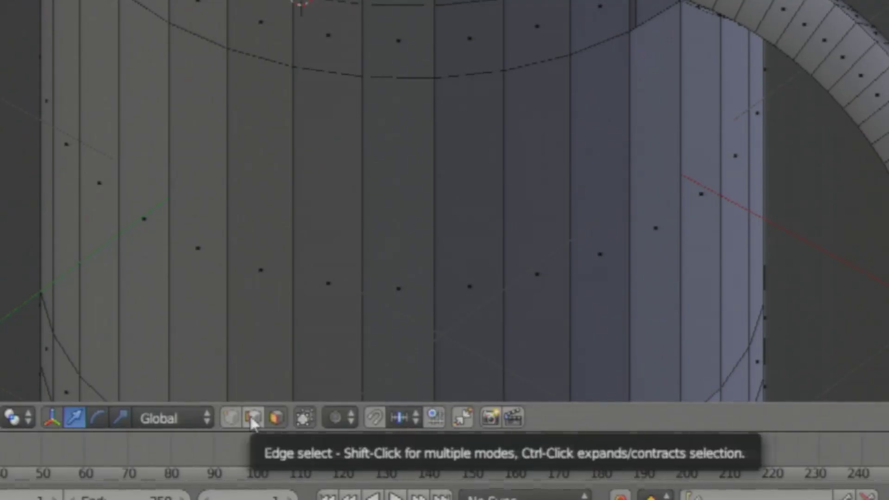
{"action": "left_click", "coordinate": [347, 425]}
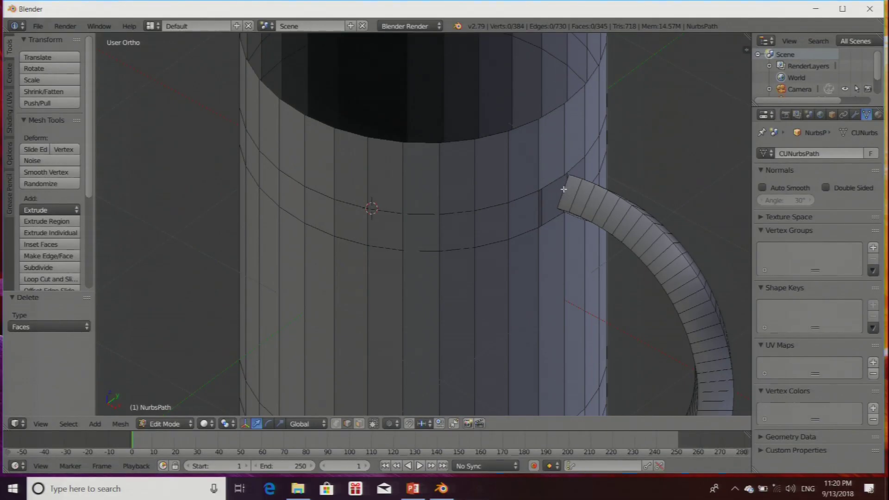
{"action": "right_click", "coordinate": [671, 0]}
{"action": "middle_click_drag", "start_coordinate": [580, 213], "coordinate": [577, 211]}
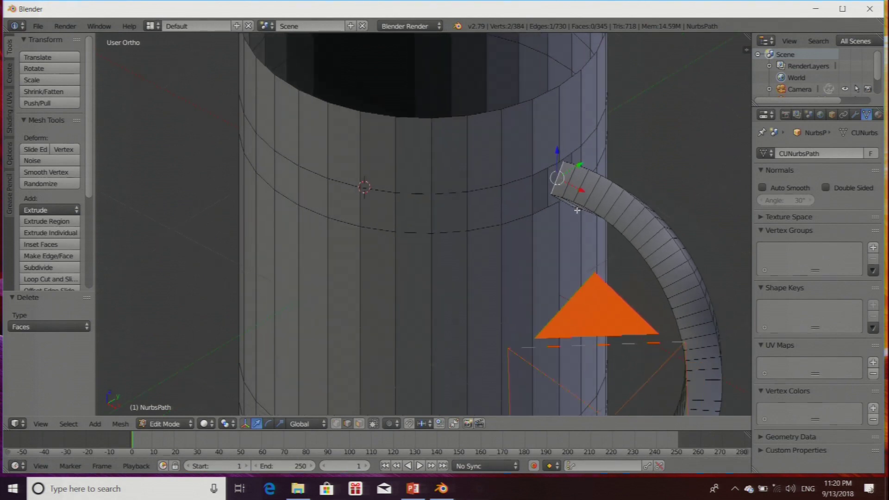
{"action": "right_click", "coordinate": [543, 170], "text": "shift"}
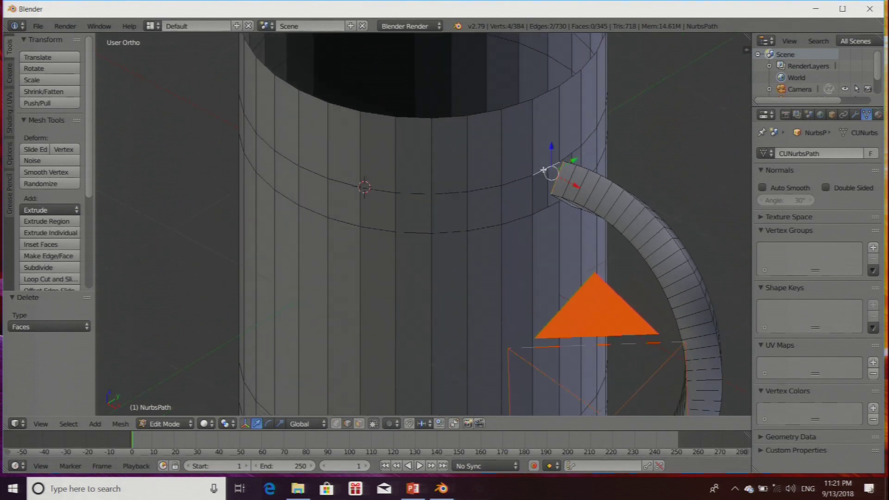
{"action": "right_click", "coordinate": [533, 200], "text": "shift"}
{"action": "key", "text": "f"}
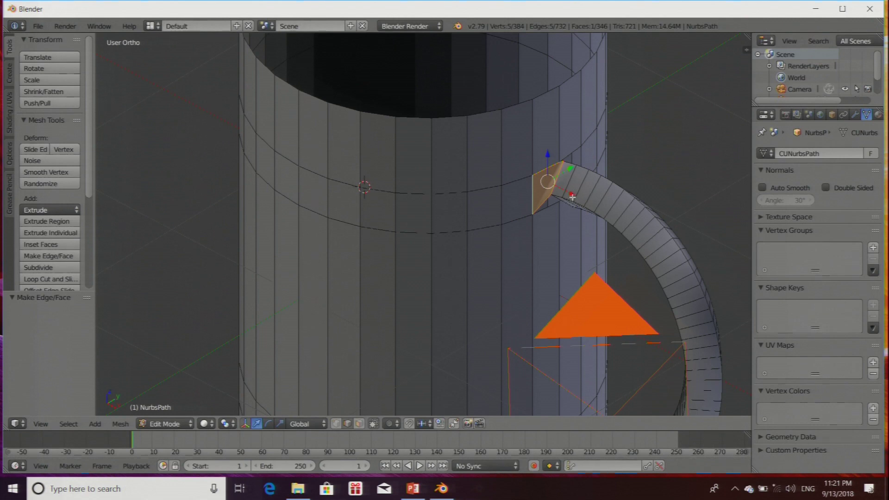
On the opposite side of the handle's upper end, create a matching face from the opening's upper and side edges to the handle's edge.
{"action": "middle_click_drag", "start_coordinate": [606, 190], "coordinate": [509, 199]}
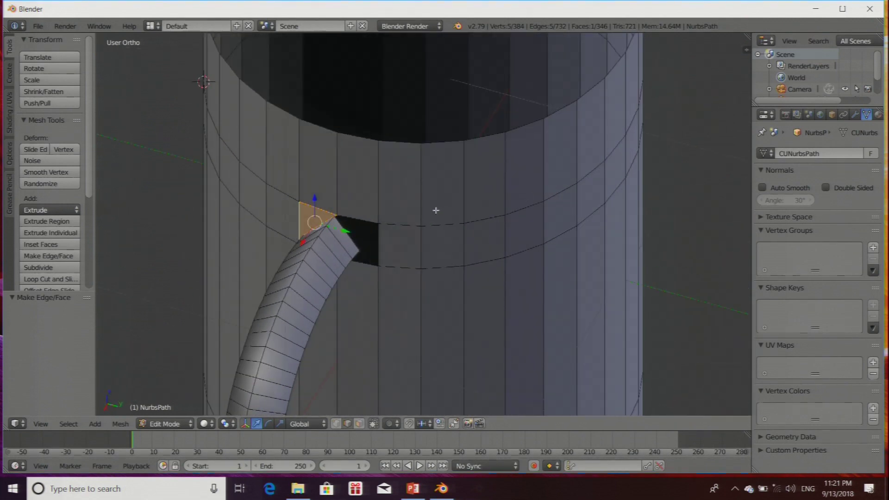
{"action": "right_click", "coordinate": [361, 219]}
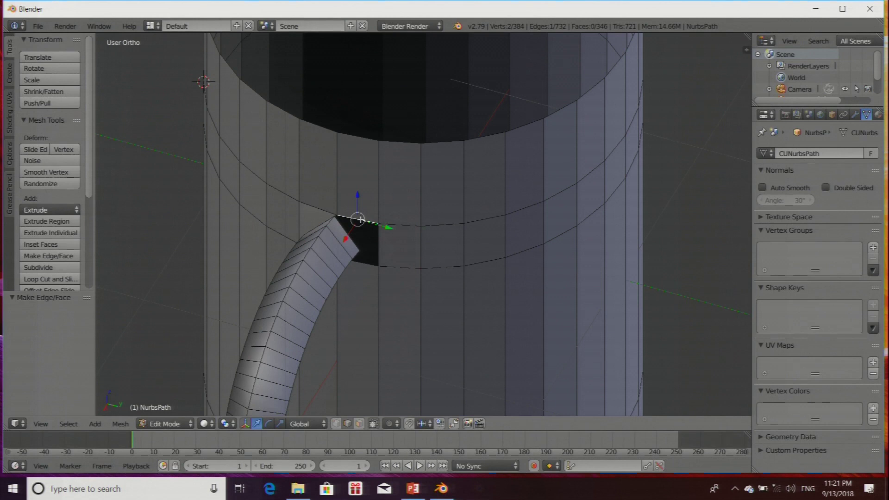
{"action": "right_click", "coordinate": [378, 243], "text": "shift"}
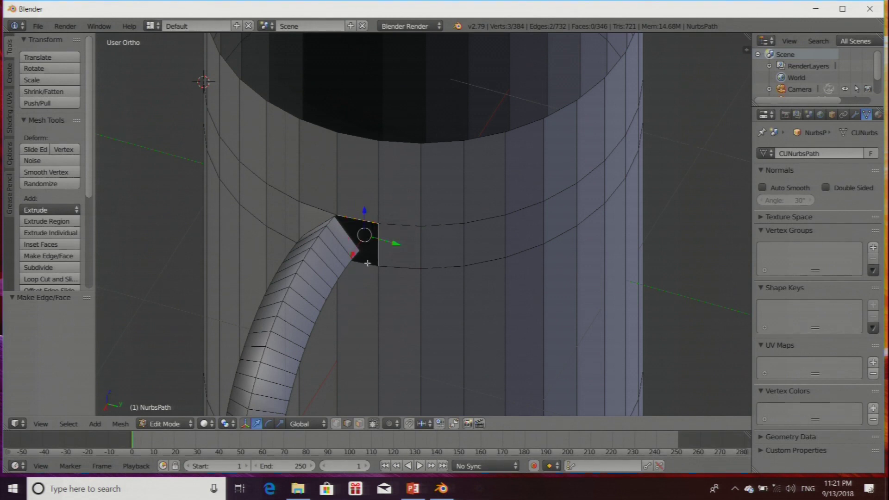
{"action": "right_click", "coordinate": [351, 240], "text": "shift"}
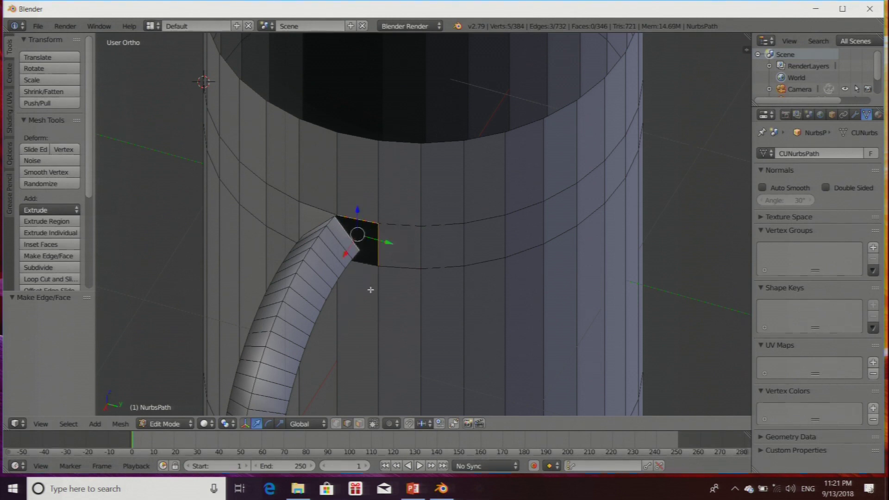
{"action": "key", "text": "f"}
{"action": "middle_click_drag", "start_coordinate": [436, 262], "coordinate": [382, 225]}
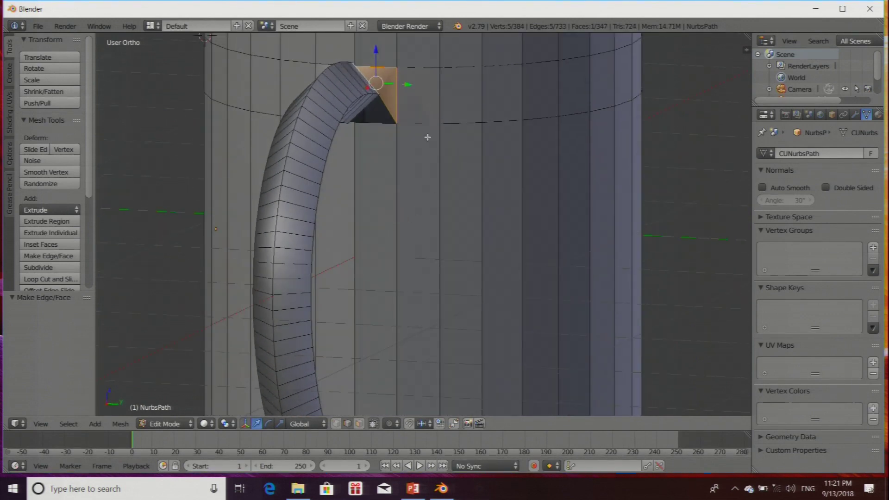
Beneath the handle's upper end, create a face on each side joining the handle's lower edge to the wall opening's bottom edge.
{"action": "right_click", "coordinate": [365, 108]}
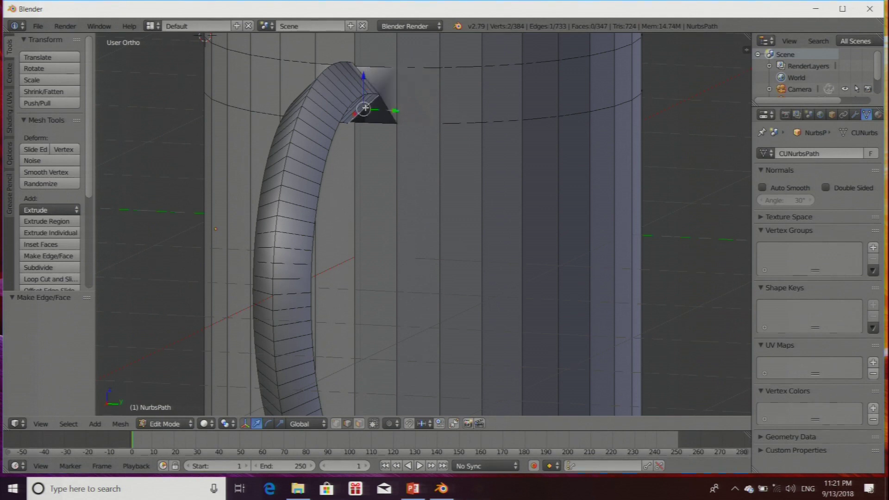
{"action": "right_click", "coordinate": [383, 124], "text": "shift"}
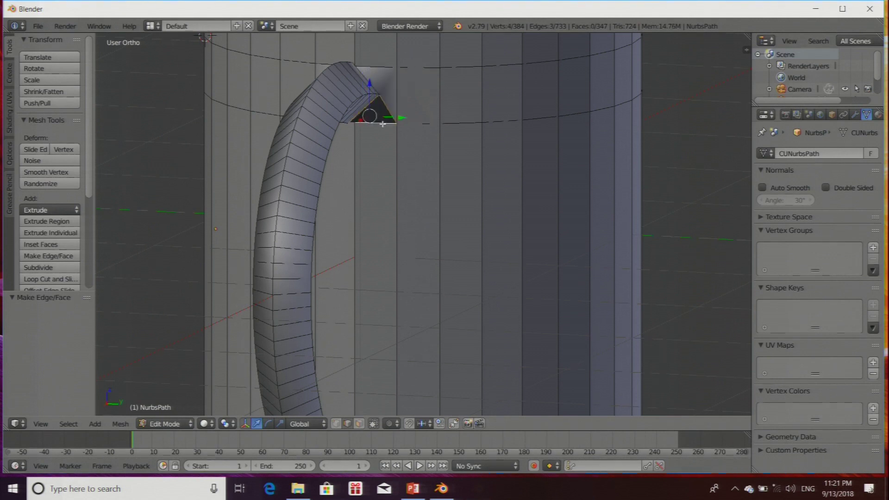
{"action": "key", "text": "f"}
{"action": "middle_click_drag", "start_coordinate": [362, 167], "coordinate": [417, 179]}
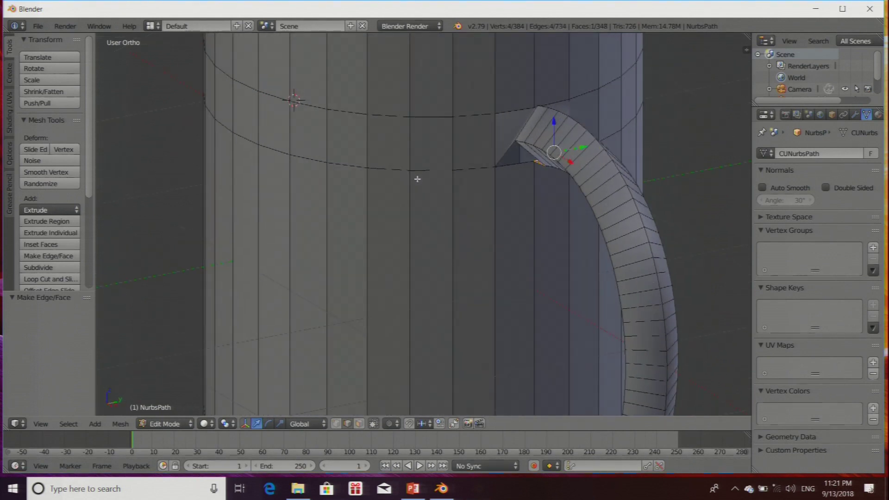
{"action": "right_click", "coordinate": [528, 152]}
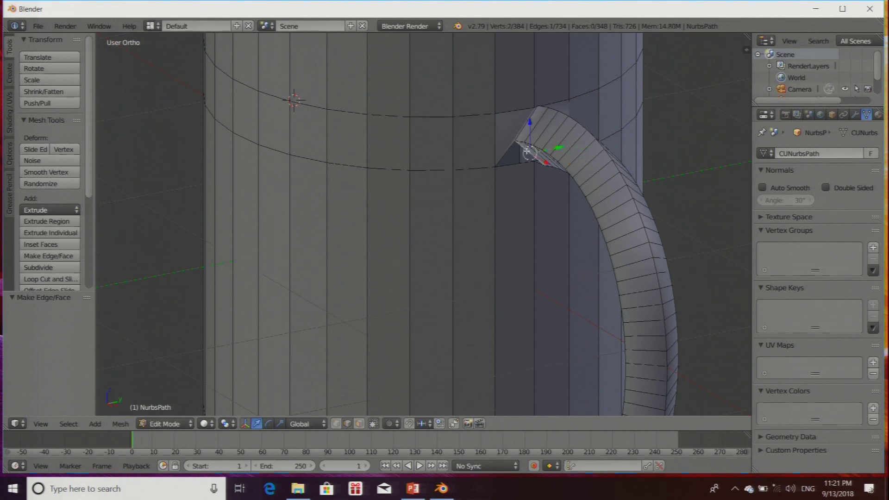
{"action": "right_click", "coordinate": [509, 164], "text": "shift"}
{"action": "key", "text": "f"}
At the handle's lower end, create a face joining one handle edge to the wall opening's upper and side edges.
{"action": "middle_click_drag", "start_coordinate": [500, 212], "coordinate": [529, 232]}
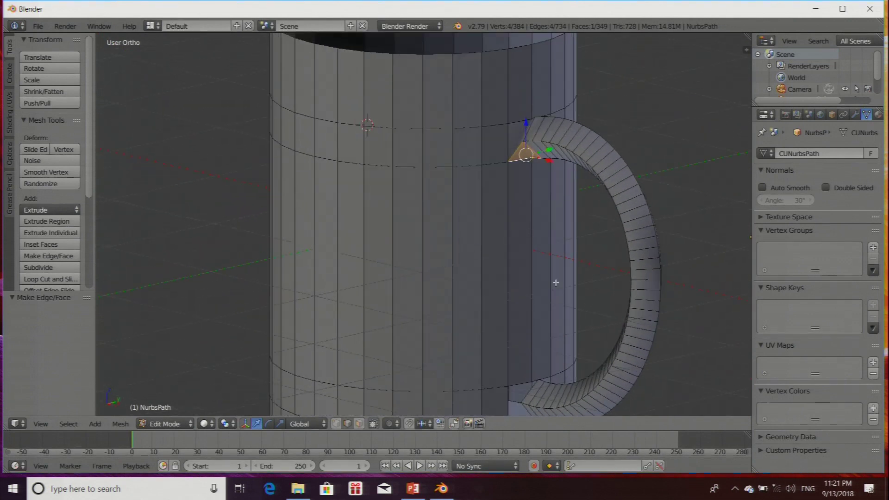
{"action": "right_click", "coordinate": [530, 392]}
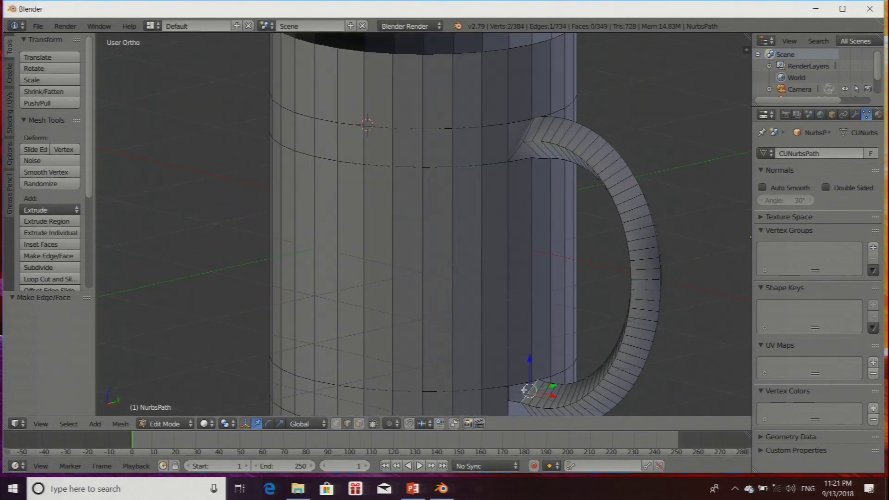
{"action": "right_click", "coordinate": [508, 405], "text": "shift"}
{"action": "key", "text": "f"}
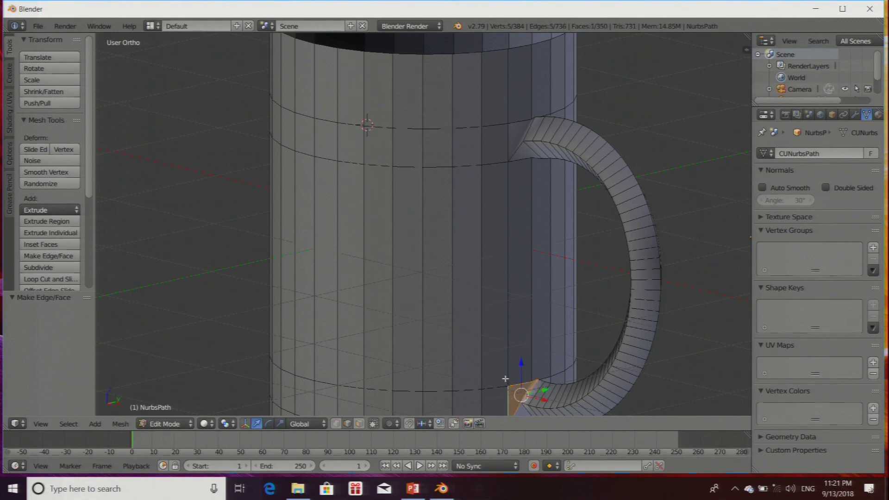
On the opposite side of the handle's lower end, create a matching face from the opening's upper and side edges to the handle.
{"action": "scroll", "coordinate": [508, 401], "scroll_direction": "down", "scroll_amount": 2}
{"action": "middle_click_drag", "start_coordinate": [508, 401], "coordinate": [389, 362]}
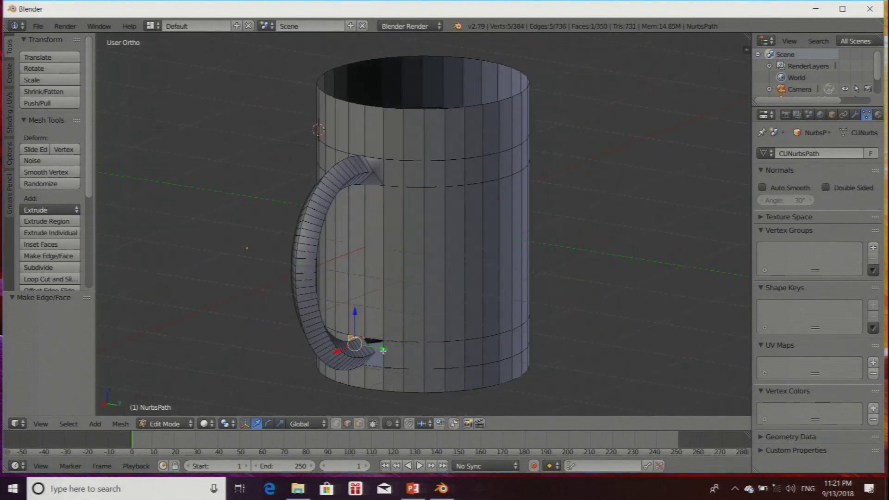
{"action": "right_click", "coordinate": [374, 341]}
{"action": "right_click", "coordinate": [383, 354], "text": "shift"}
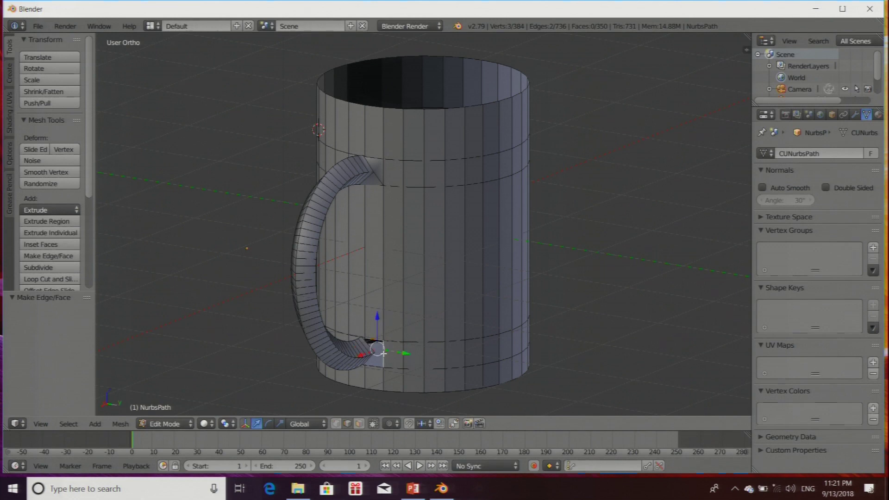
{"action": "right_click", "coordinate": [368, 344], "text": "shift"}
{"action": "key", "text": "f"}
Beneath the handle's lower end, create a face joining one of the handle's underside edges to the opening's bottom edge.
{"action": "middle_click_drag", "start_coordinate": [369, 345], "coordinate": [444, 339]}
{"action": "right_click", "coordinate": [446, 327], "text": "shift"}
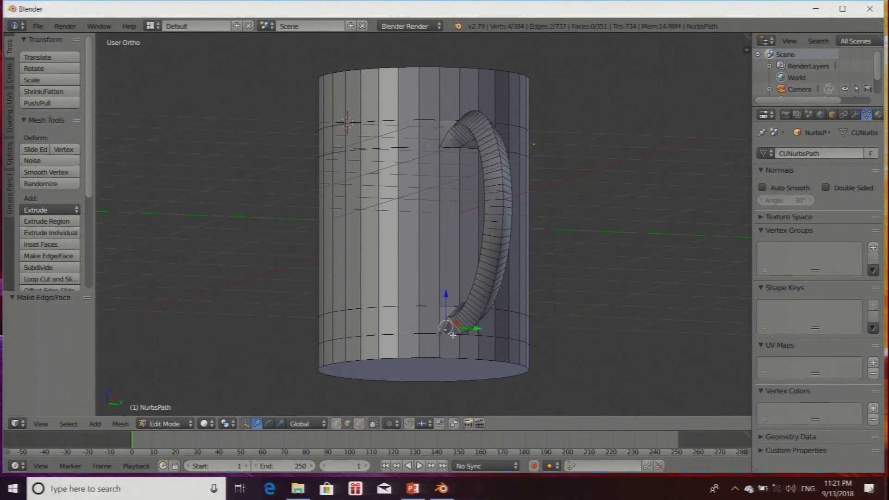
{"action": "scroll", "coordinate": [453, 335], "scroll_direction": "up", "scroll_amount": 3}
{"action": "scroll", "coordinate": [458, 352], "scroll_direction": "down", "scroll_amount": 2}
{"action": "right_click", "coordinate": [447, 351]}
{"action": "scroll", "coordinate": [453, 359], "scroll_direction": "down", "scroll_amount": 1}
{"action": "scroll", "coordinate": [453, 363], "scroll_direction": "up", "scroll_amount": 3}
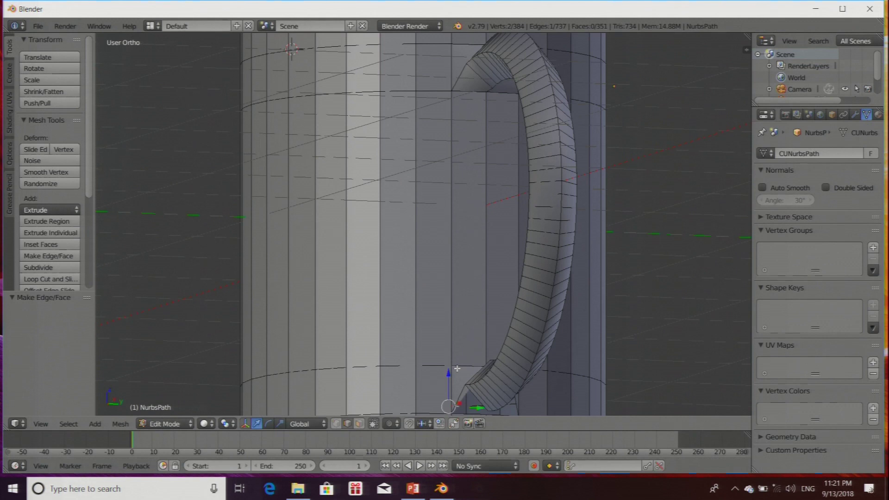
{"action": "scroll", "coordinate": [452, 371], "scroll_direction": "down", "scroll_amount": 2}
{"action": "key", "text": "a"}
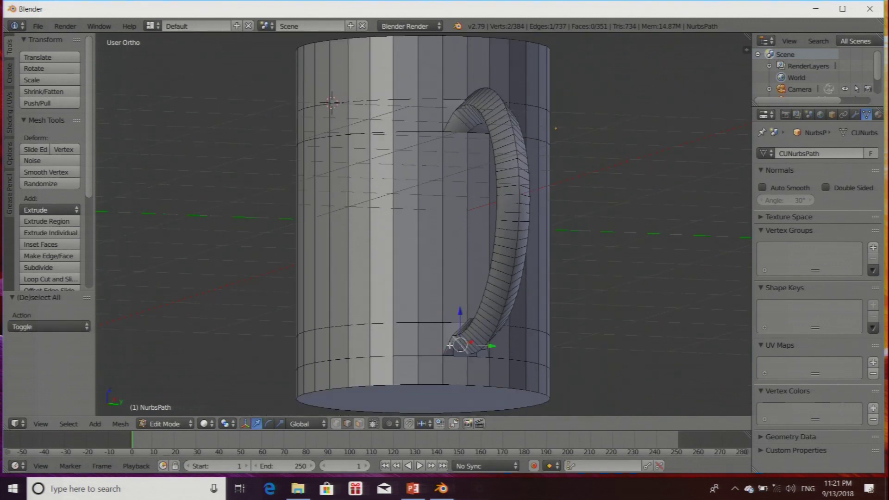
{"action": "right_click", "coordinate": [455, 356], "text": "shift"}
{"action": "key", "text": "f"}
Close the remaining gap beneath the handle's lower end with a face from the other underside edge to the opening's bottom edge.
{"action": "middle_click_drag", "start_coordinate": [455, 356], "coordinate": [397, 352]}
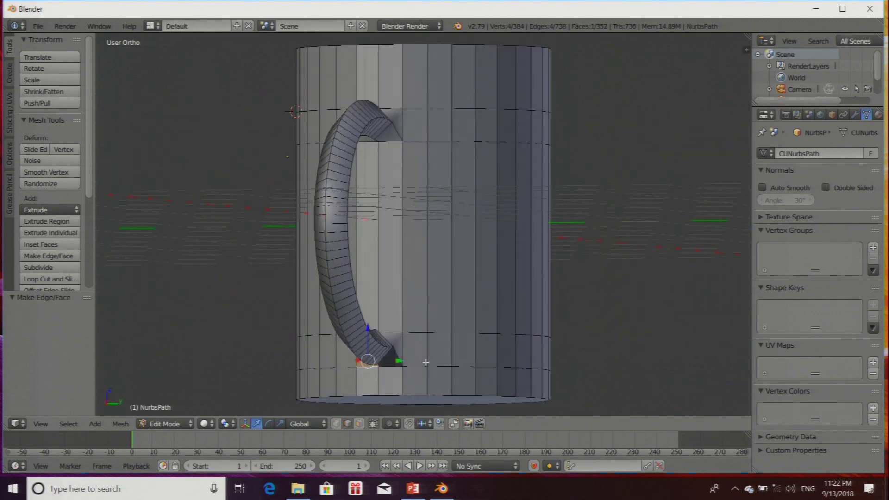
{"action": "right_click", "coordinate": [384, 358]}
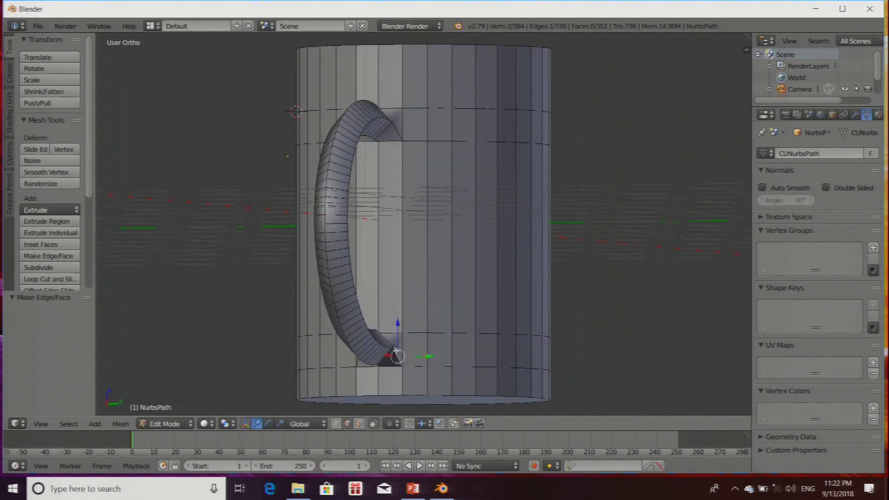
{"action": "right_click", "coordinate": [393, 366], "text": "shift"}
{"action": "middle_click_drag", "start_coordinate": [410, 373], "coordinate": [573, 382]}
{"action": "key", "text": "f"}
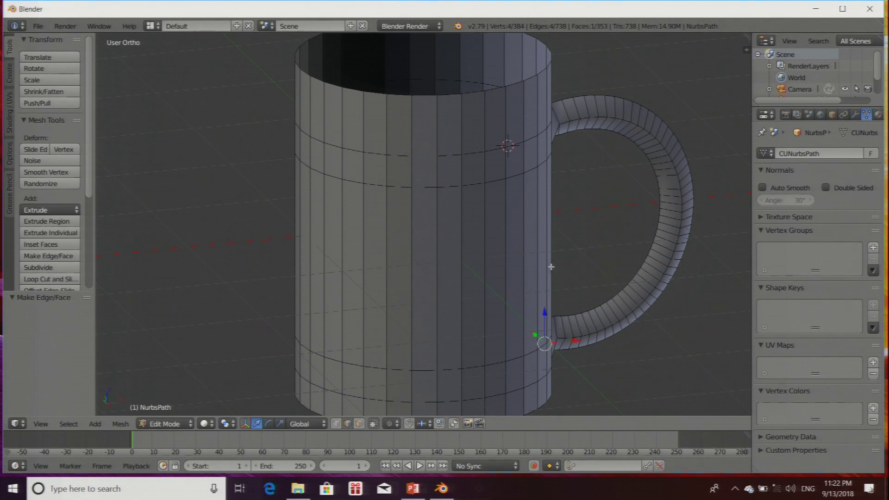
Switch to Object Mode and examine the mug with its connected handle from several angles.
{"action": "scroll", "coordinate": [547, 206], "scroll_direction": "down", "scroll_amount": 2}
{"action": "middle_click_drag", "start_coordinate": [520, 225], "coordinate": [409, 349]}
{"action": "left_click", "coordinate": [166, 423]}
{"action": "left_click", "coordinate": [169, 410]}
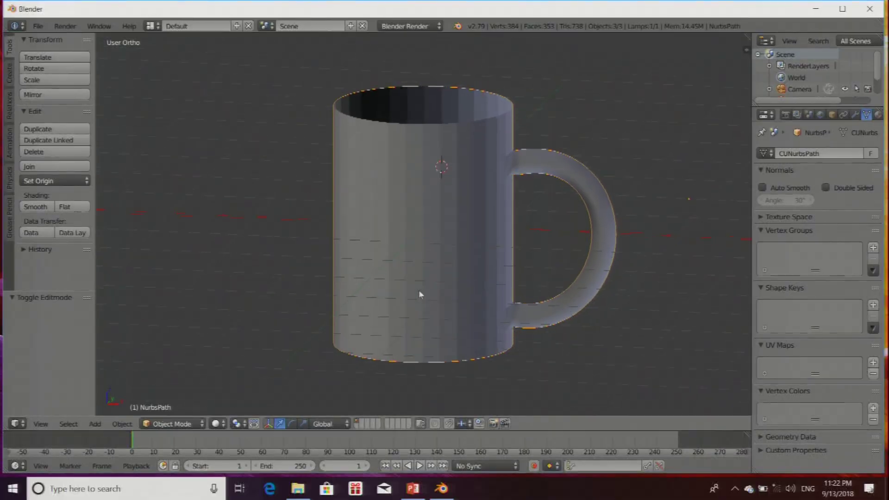
{"action": "middle_click_drag", "start_coordinate": [419, 293], "coordinate": [444, 317]}
Return to Edit Mode and select the entire edge loop around the mug's top rim.
{"action": "left_click", "coordinate": [184, 424]}
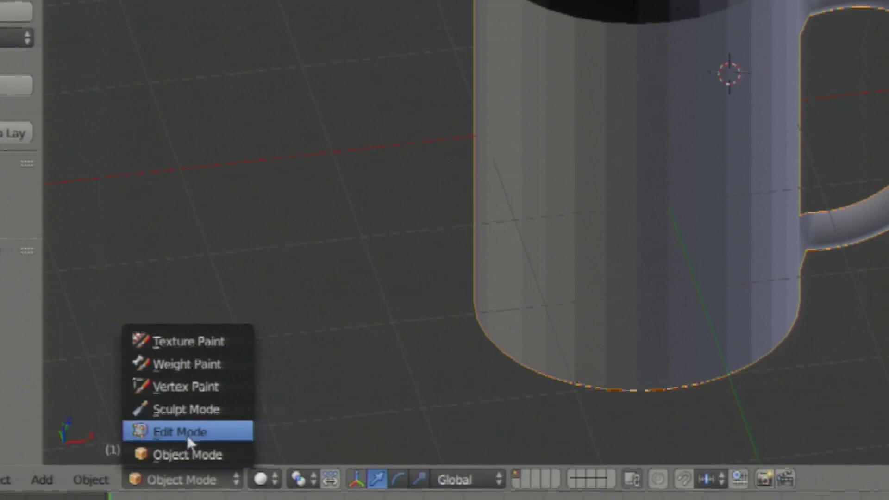
{"action": "left_click", "coordinate": [171, 398]}
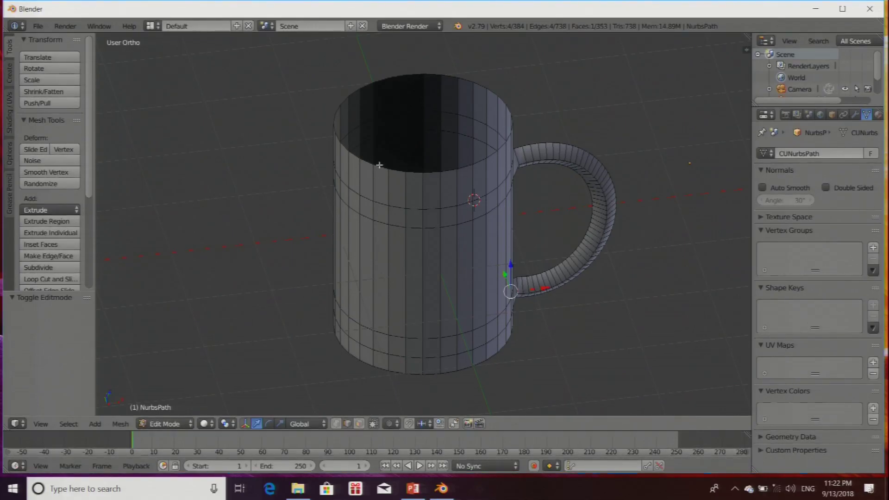
{"action": "right_click", "coordinate": [477, 162]}
{"action": "scroll", "coordinate": [493, 180], "scroll_direction": "up", "scroll_amount": 2}
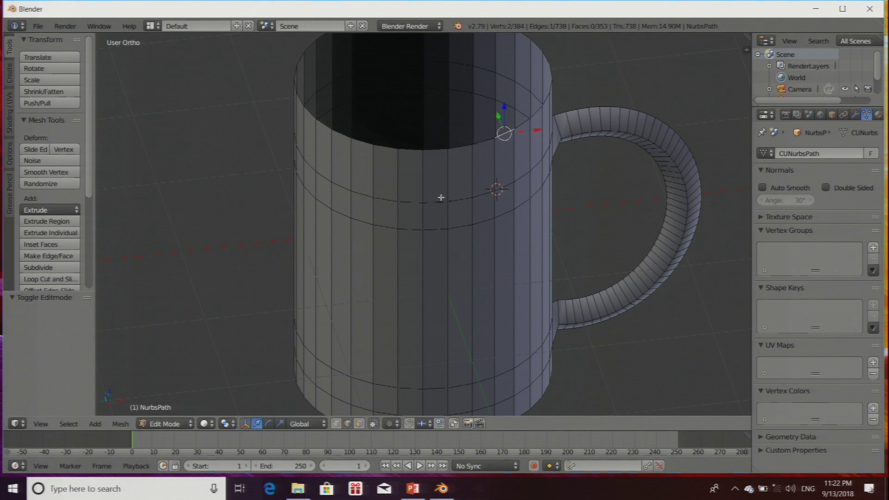
{"action": "scroll", "coordinate": [440, 197], "scroll_direction": "down", "scroll_amount": 2}
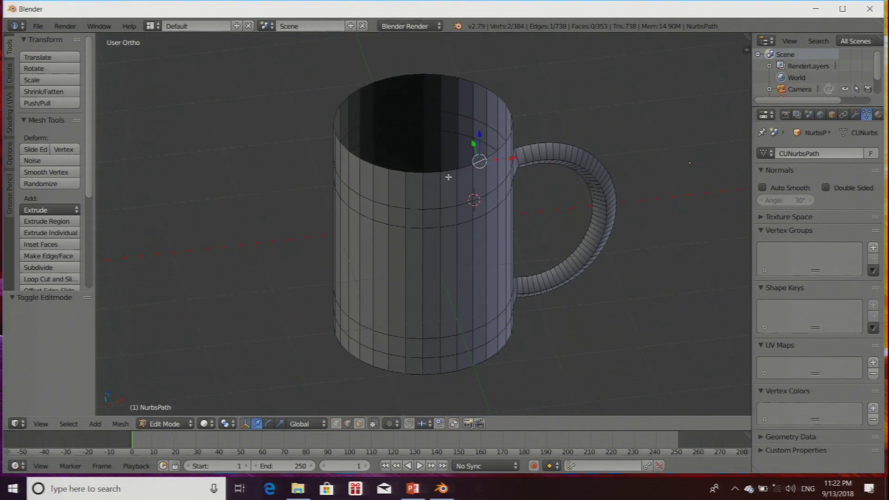
{"action": "scroll", "coordinate": [453, 167], "scroll_direction": "up", "scroll_amount": 2}
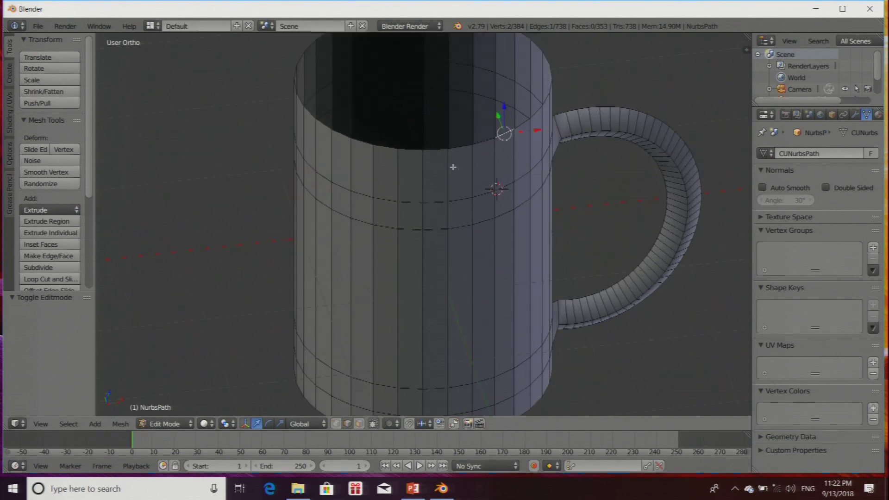
{"action": "right_click", "coordinate": [481, 142], "text": "alt"}
{"action": "scroll", "coordinate": [443, 144], "scroll_direction": "down", "scroll_amount": 2}
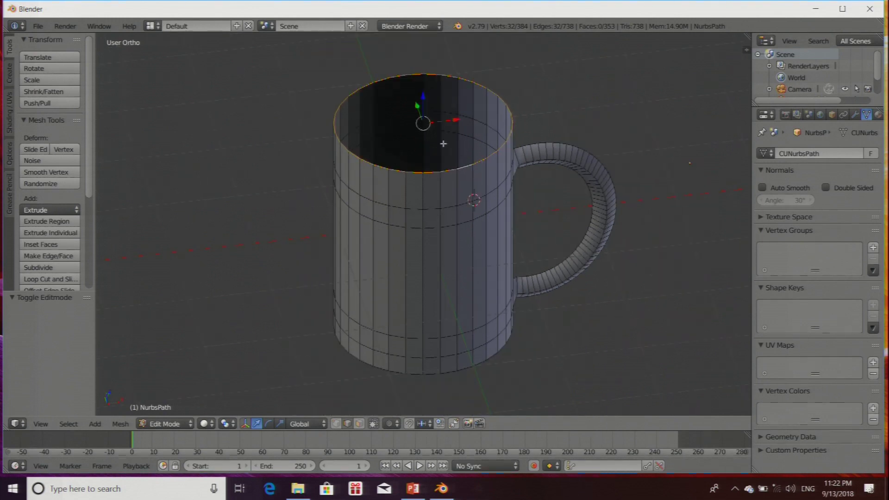
{"action": "scroll", "coordinate": [468, 124], "scroll_direction": "up", "scroll_amount": 1}
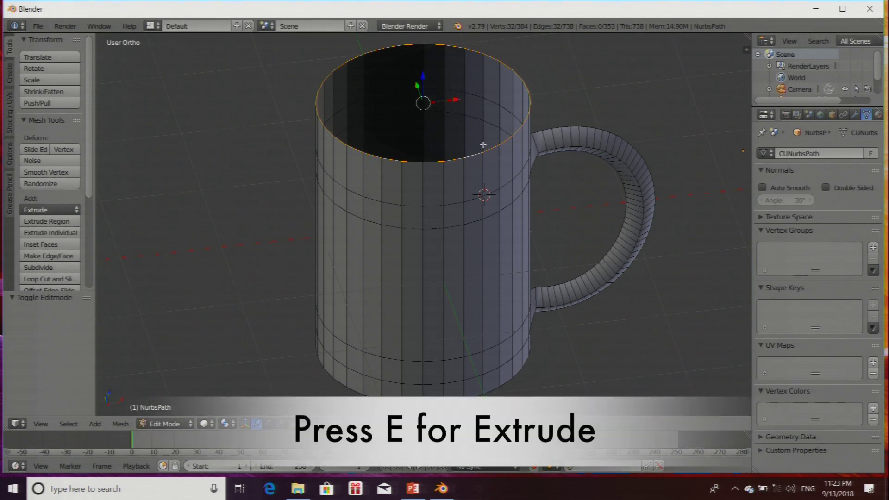
Extrude the rim loop in place and scale the new loop to 0.9 to form the rim's thickness.
{"action": "key", "text": "e"}
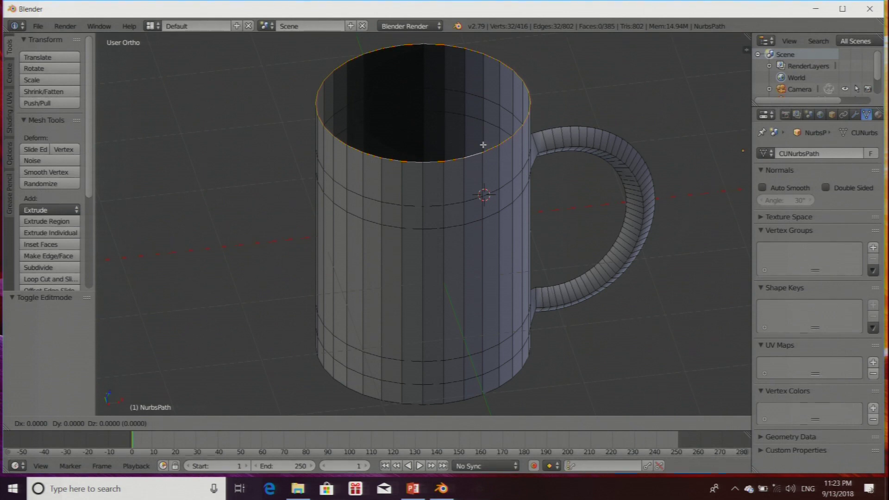
{"action": "right_click", "coordinate": [483, 145]}
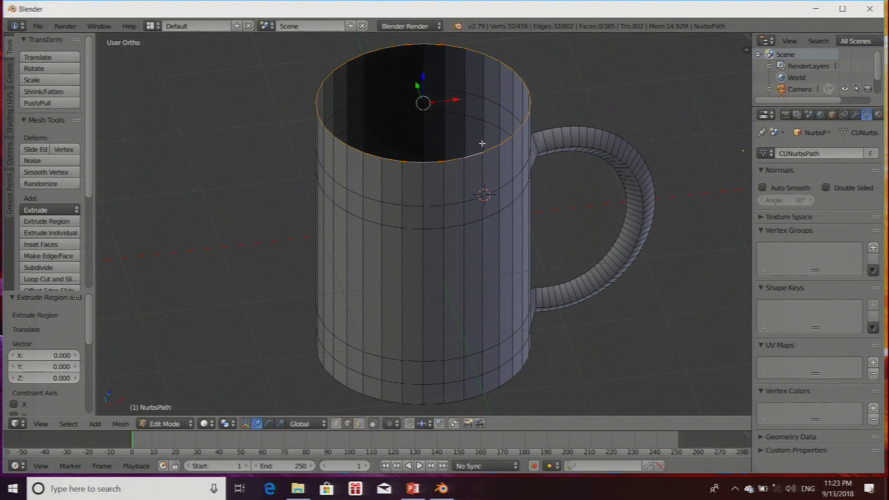
{"action": "key", "text": "s"}
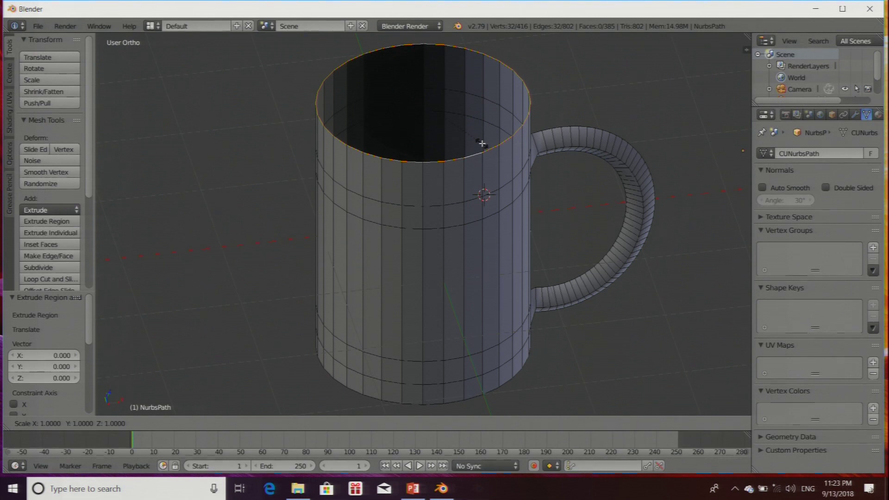
{"action": "type", "text": "0.9"}
{"action": "key", "text": "Return"}
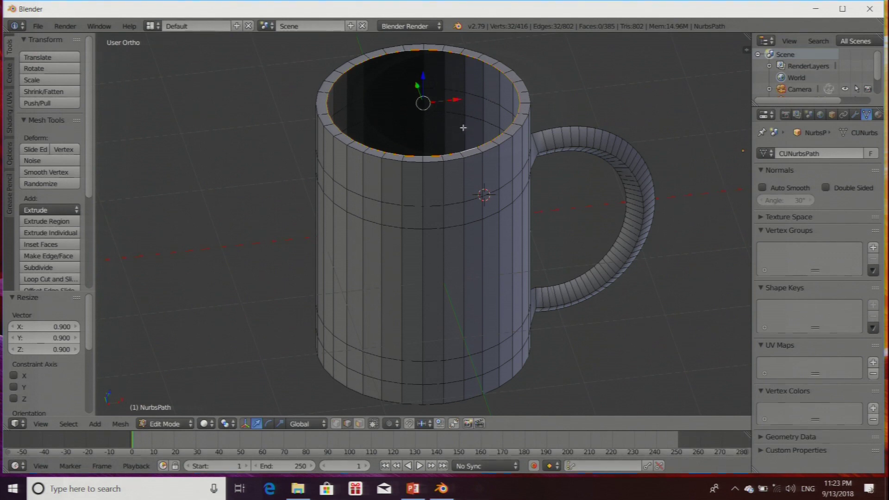
In front wireframe view, extrude the inner rim loop about 2.75 units down along Z to just above the base, and return to Object Mode.
{"action": "key", "text": "KP_1"}
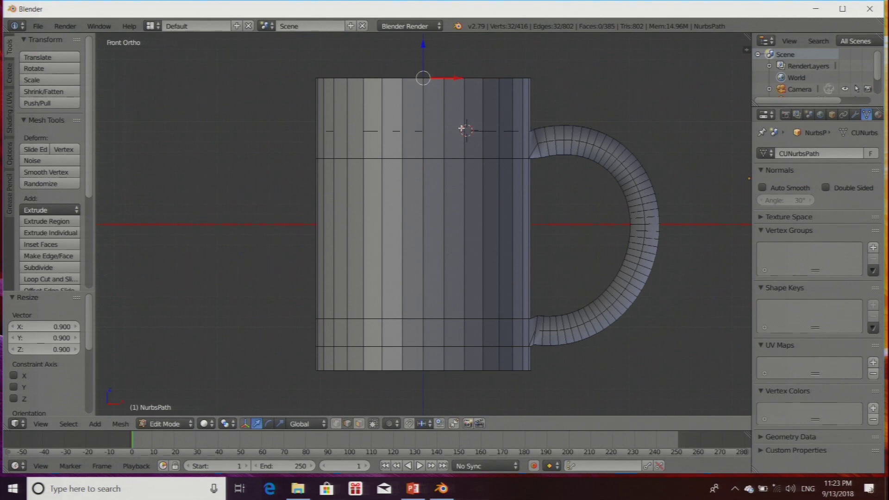
{"action": "key", "text": "z"}
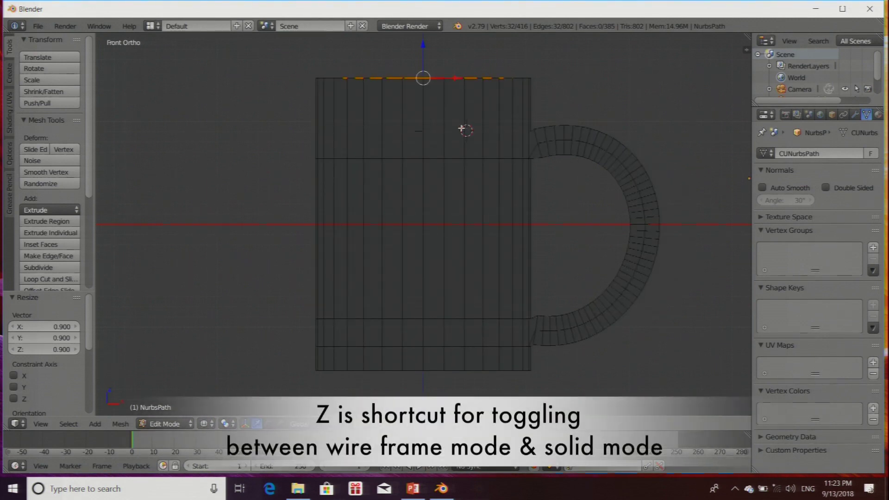
{"action": "key", "text": "z"}
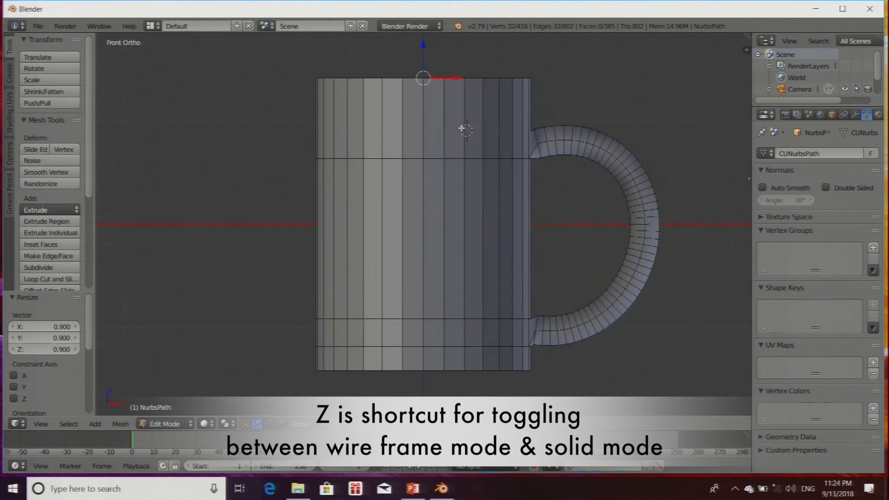
{"action": "key", "text": "z"}
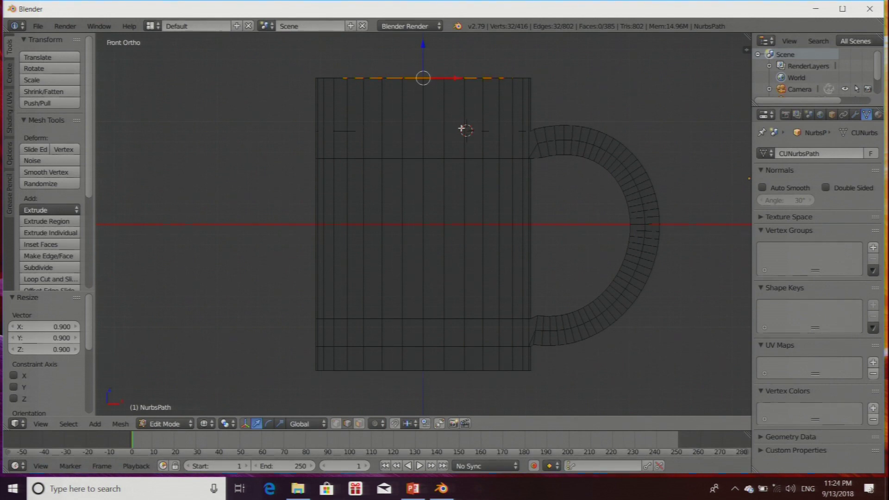
{"action": "key", "text": "e"}
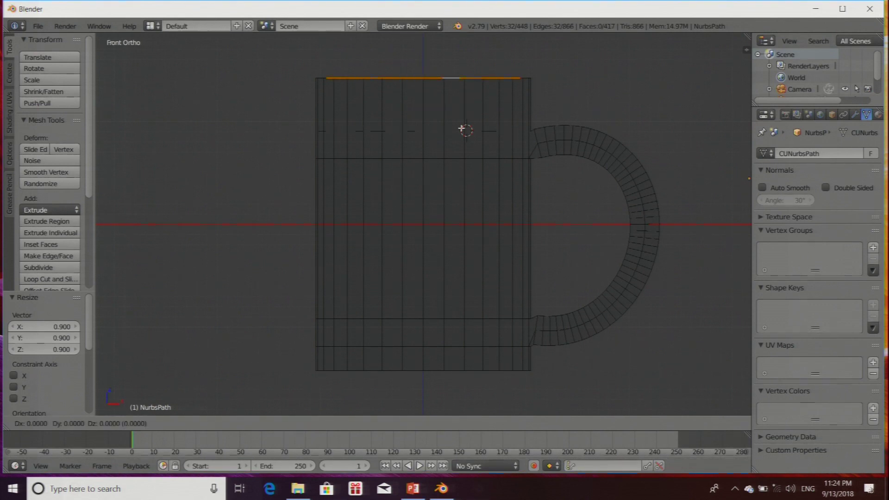
{"action": "key", "text": "z"}
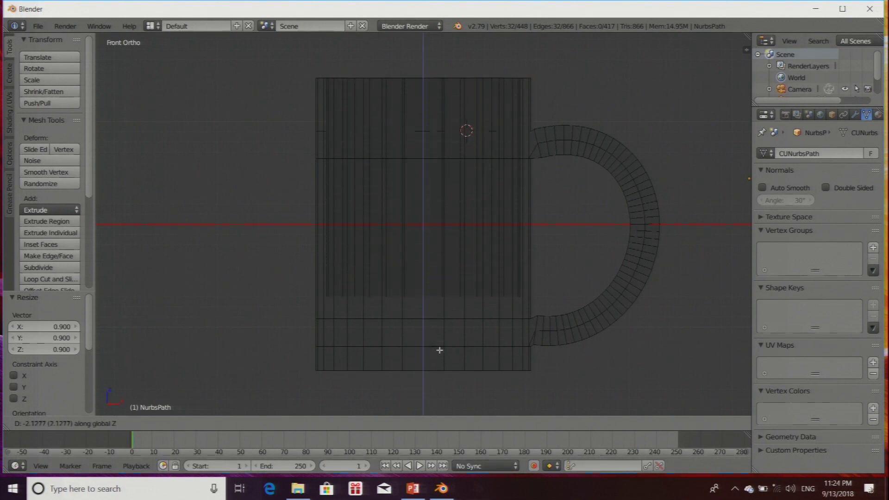
{"action": "left_click", "coordinate": [447, 412]}
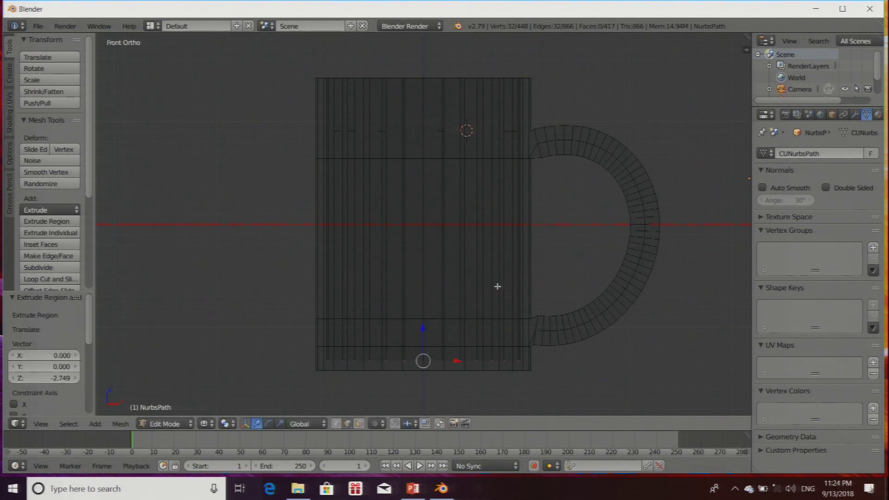
{"action": "left_click", "coordinate": [166, 423]}
{"action": "left_click", "coordinate": [168, 411]}
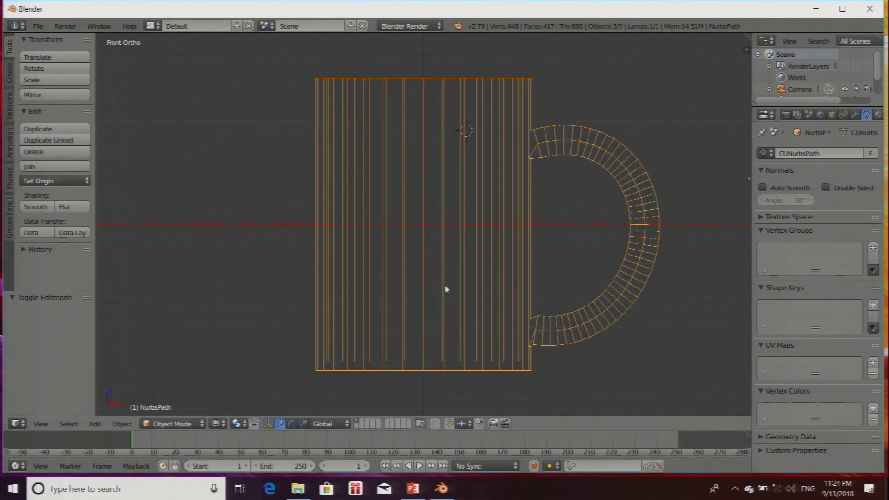
Switch the viewport to solid shading and examine the mug body and handle from several angles.
{"action": "middle_click_drag", "start_coordinate": [429, 271], "coordinate": [449, 315]}
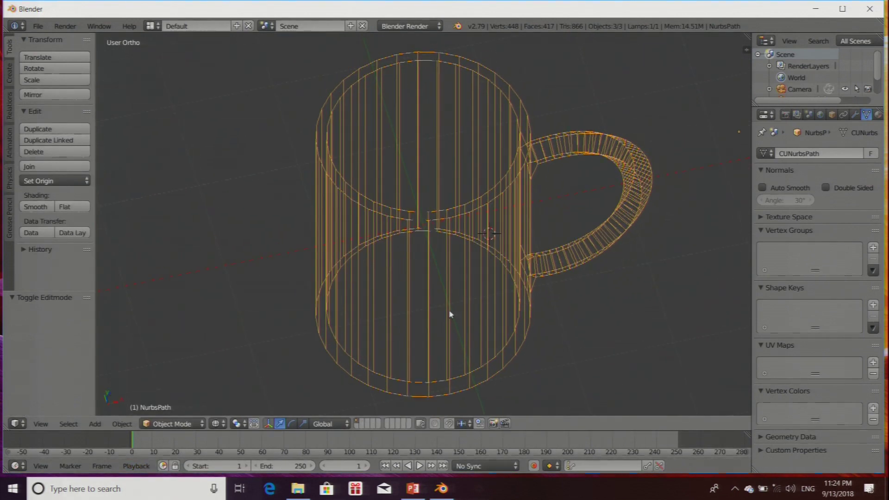
{"action": "key", "text": "z"}
{"action": "mouse_move", "coordinate": [449, 277]}
{"action": "middle_mouse_down"}
{"action": "mouse_move", "coordinate": [490, 294]}
{"action": "mouse_move", "coordinate": [477, 327]}
{"action": "mouse_move", "coordinate": [460, 272]}
{"action": "mouse_move", "coordinate": [397, 293]}
{"action": "mouse_move", "coordinate": [407, 273]}
{"action": "mouse_move", "coordinate": [387, 303]}
{"action": "mouse_move", "coordinate": [383, 282]}
{"action": "mouse_move", "coordinate": [509, 264]}
{"action": "mouse_move", "coordinate": [510, 305]}
{"action": "mouse_move", "coordinate": [483, 246]}
{"action": "mouse_move", "coordinate": [499, 244]}
{"action": "middle_mouse_up"}
{"action": "scroll", "coordinate": [499, 243], "scroll_direction": "down", "scroll_amount": 2}
{"action": "middle_click_drag", "start_coordinate": [457, 299], "coordinate": [425, 236]}
{"action": "scroll", "coordinate": [440, 274], "scroll_direction": "up", "scroll_amount": 2}
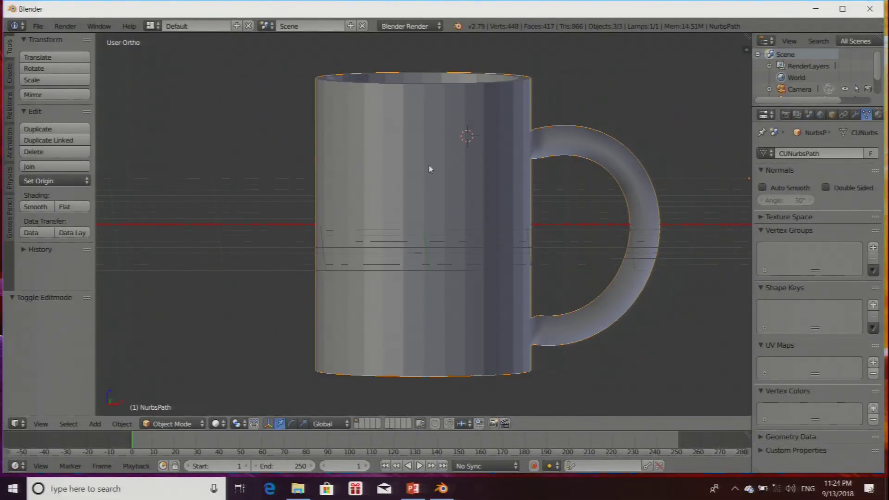
{"action": "scroll", "coordinate": [471, 213], "scroll_direction": "down", "scroll_amount": 2}
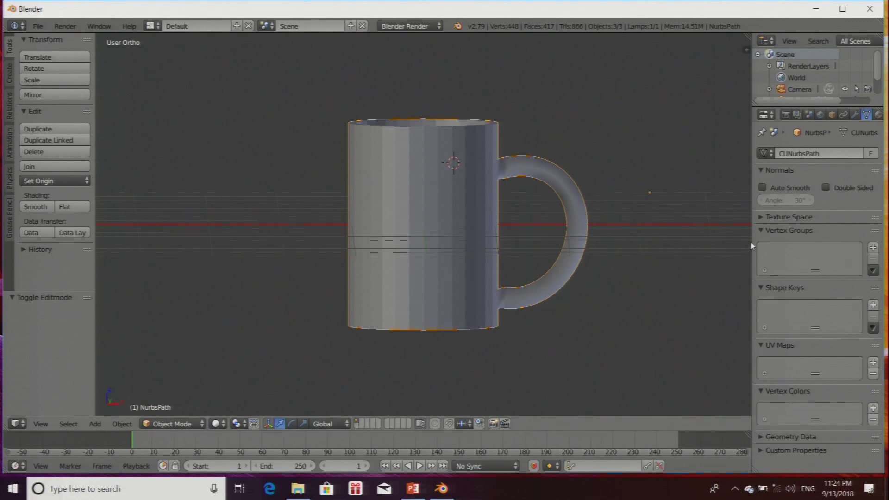
Widen the properties area and add a Subdivision Surface modifier to the mug.
{"action": "left_click_drag", "start_coordinate": [751, 247], "coordinate": [668, 224]}
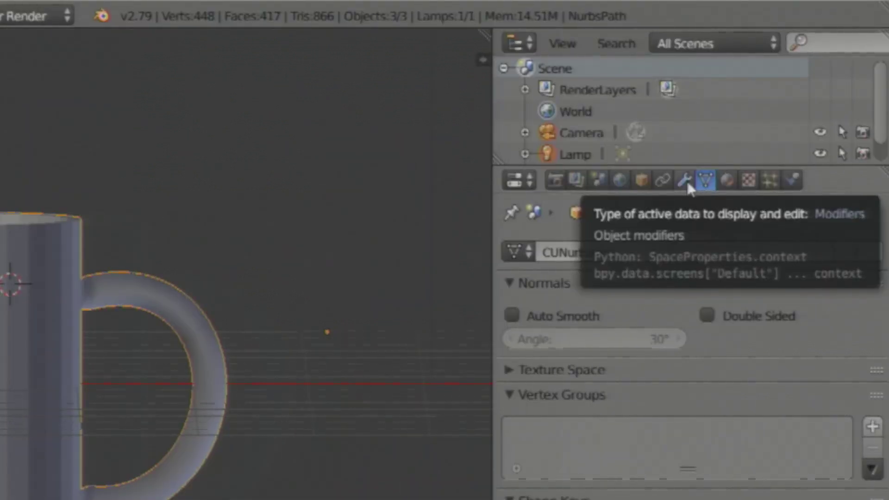
{"action": "left_click", "coordinate": [685, 181]}
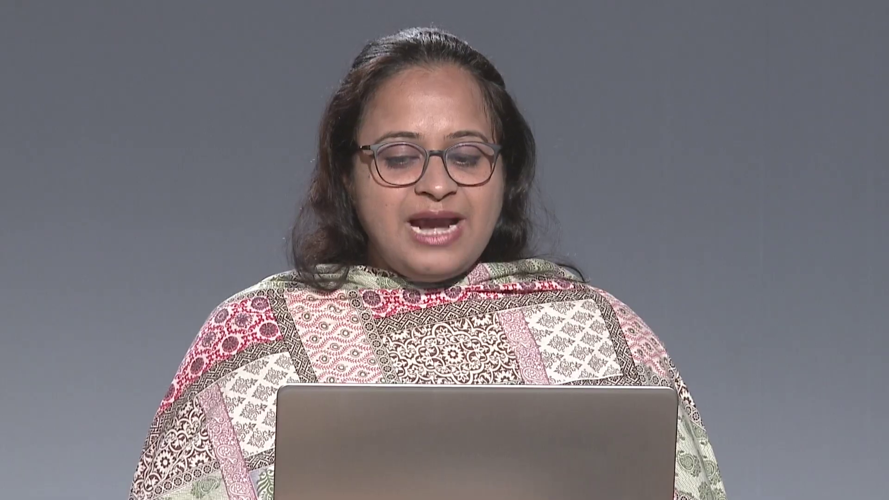
{"action": "left_click", "coordinate": [728, 154]}
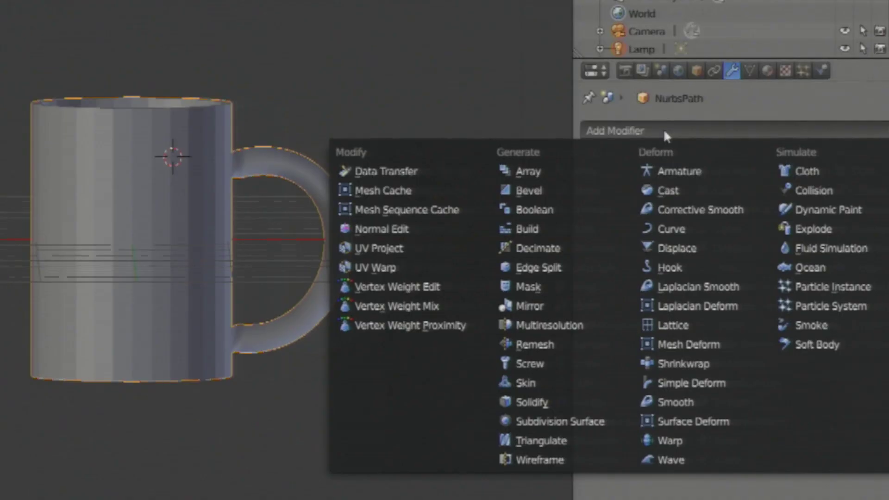
{"action": "left_click", "coordinate": [559, 423]}
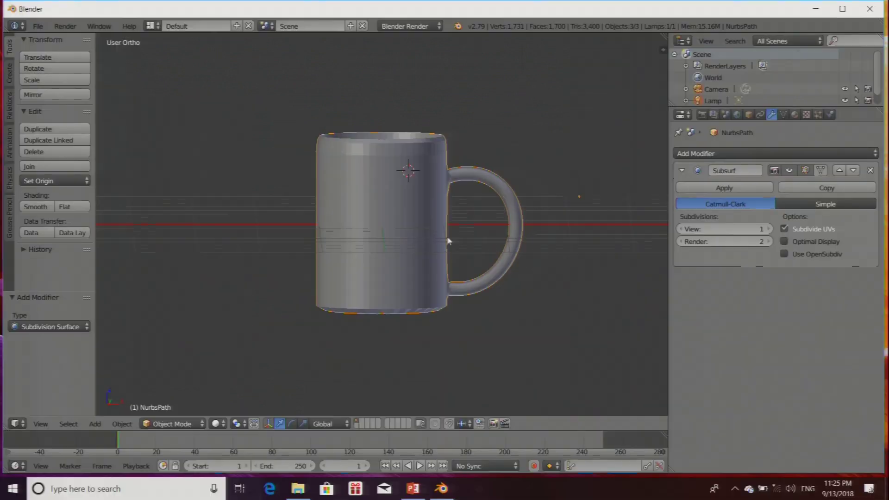
Set the Subdivision Surface modifier's View subdivisions to 2.
{"action": "scroll", "coordinate": [429, 218], "scroll_direction": "up", "scroll_amount": 1}
{"action": "scroll", "coordinate": [429, 218], "scroll_direction": "up", "scroll_amount": 1}
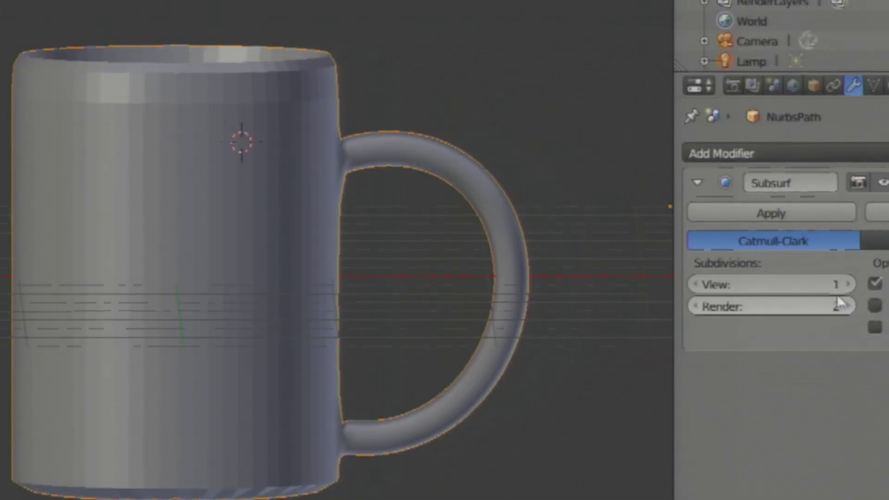
{"action": "left_click", "coordinate": [835, 285]}
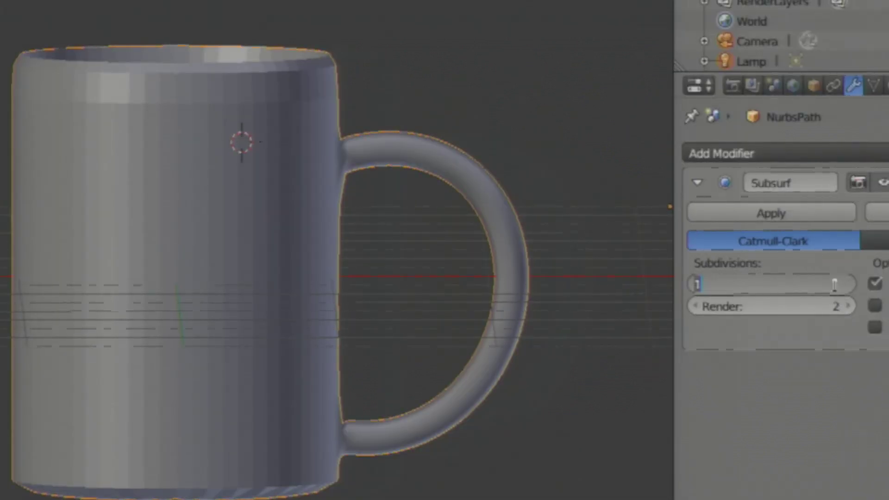
{"action": "type", "text": "2"}
{"action": "key", "text": "Return"}
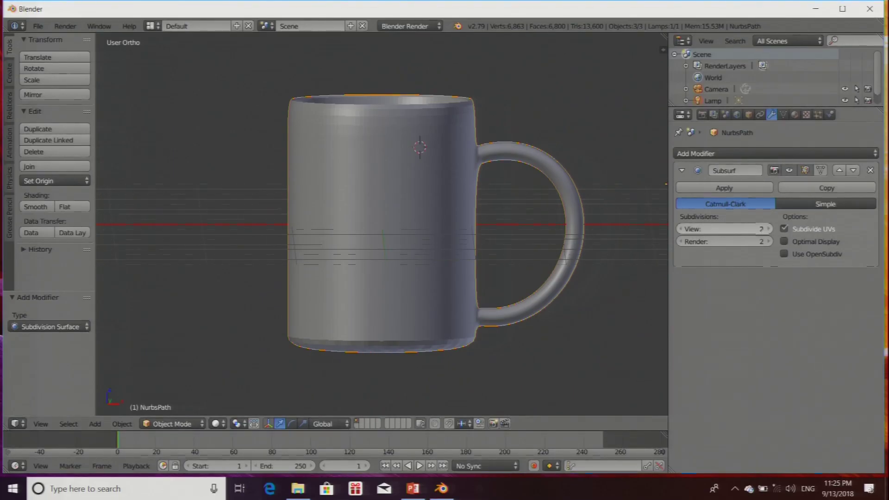
Try a View subdivision level of 3 on the mug's Subdivision Surface modifier and inspect the smoothing.
{"action": "left_click", "coordinate": [760, 229]}
{"action": "type", "text": "3"}
{"action": "key", "text": "Return"}
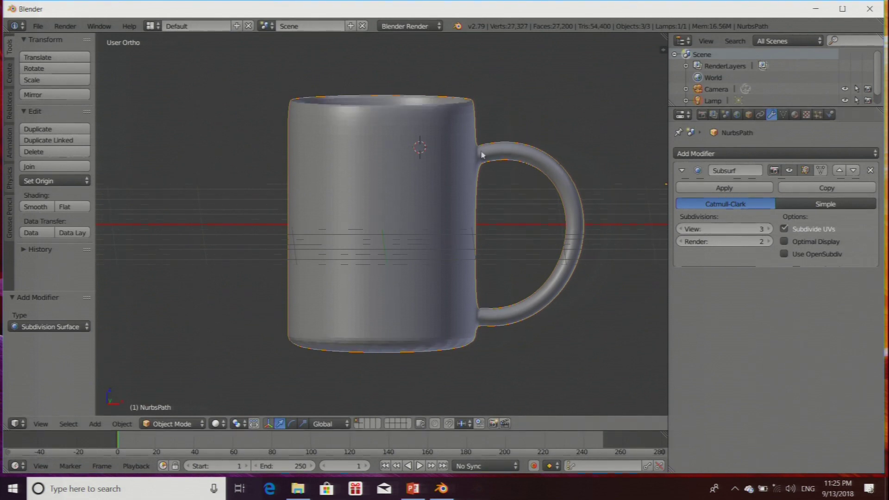
{"action": "scroll", "coordinate": [449, 183], "scroll_direction": "down", "scroll_amount": 3}
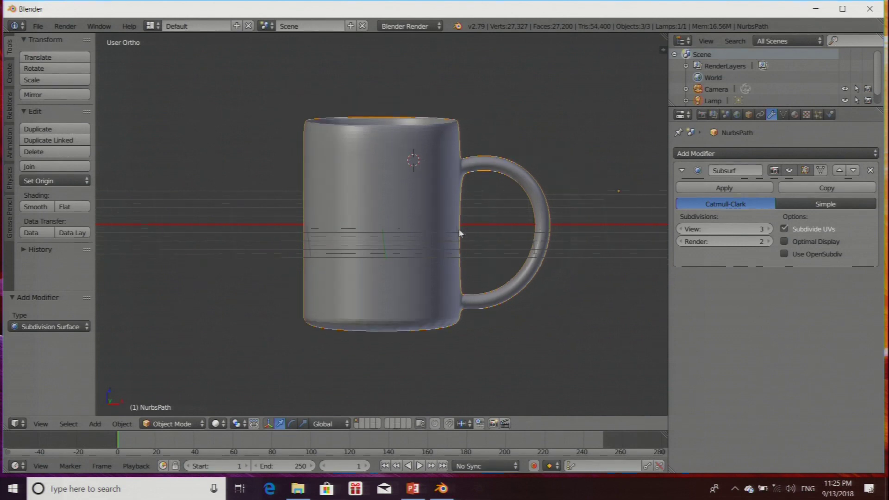
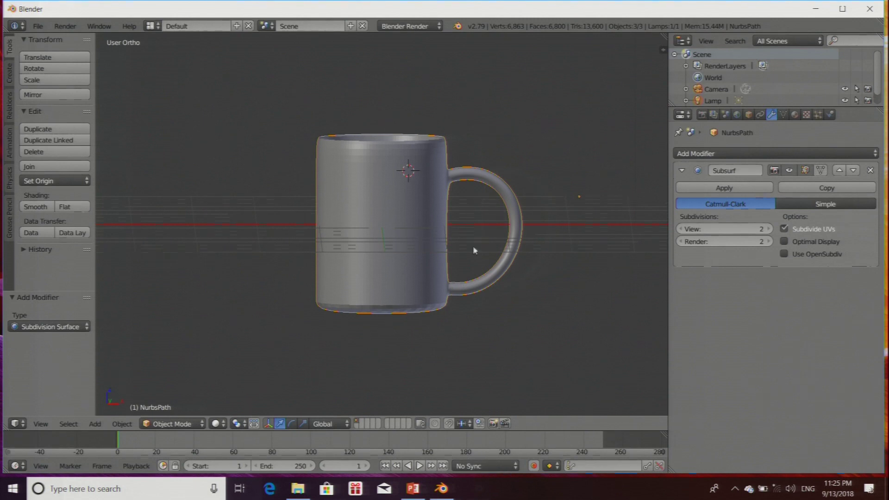
{"action": "scroll", "coordinate": [433, 226], "scroll_direction": "up", "scroll_amount": 1}
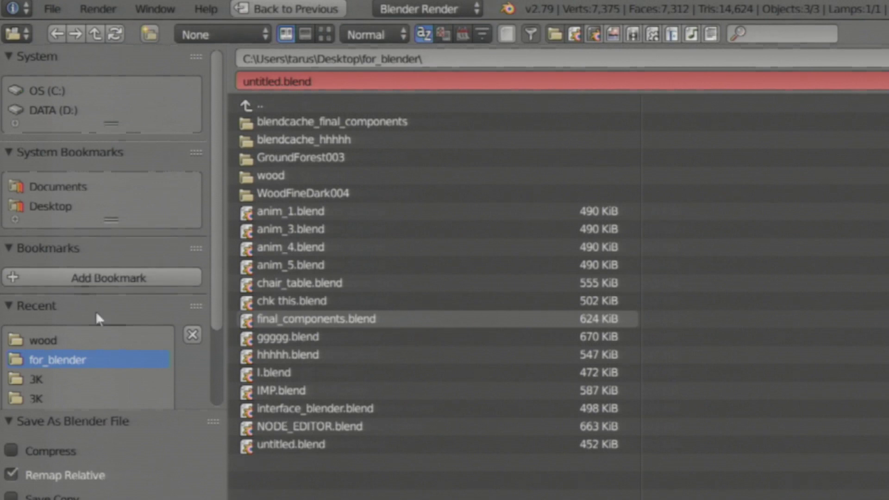
Save the scene as mug.blend in the for_blender folder on the Desktop.
{"action": "left_click", "coordinate": [50, 206]}
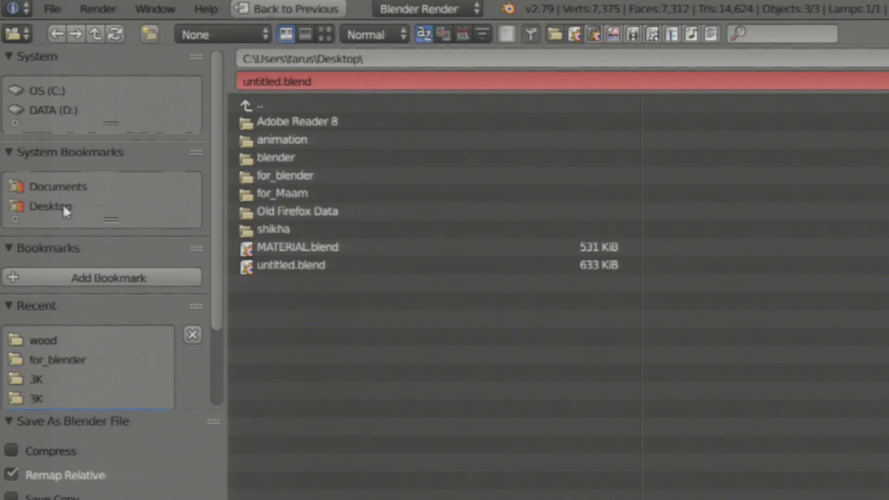
{"action": "left_click", "coordinate": [54, 358]}
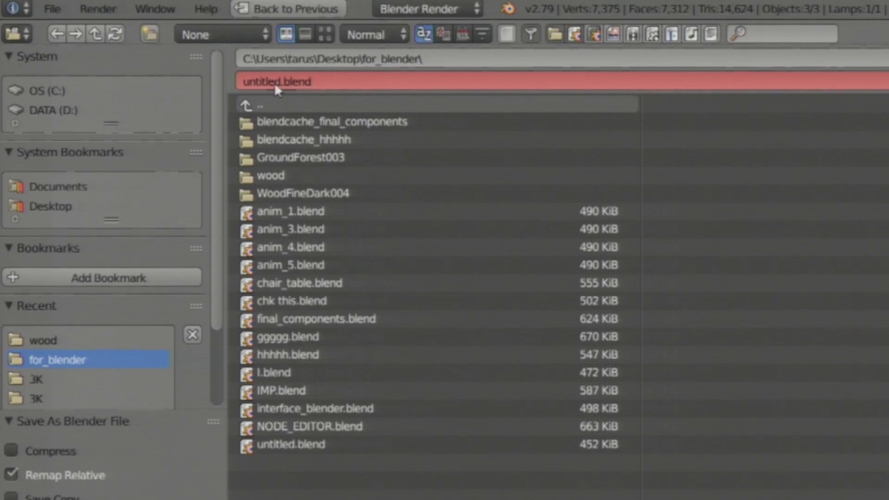
{"action": "left_click", "coordinate": [345, 82]}
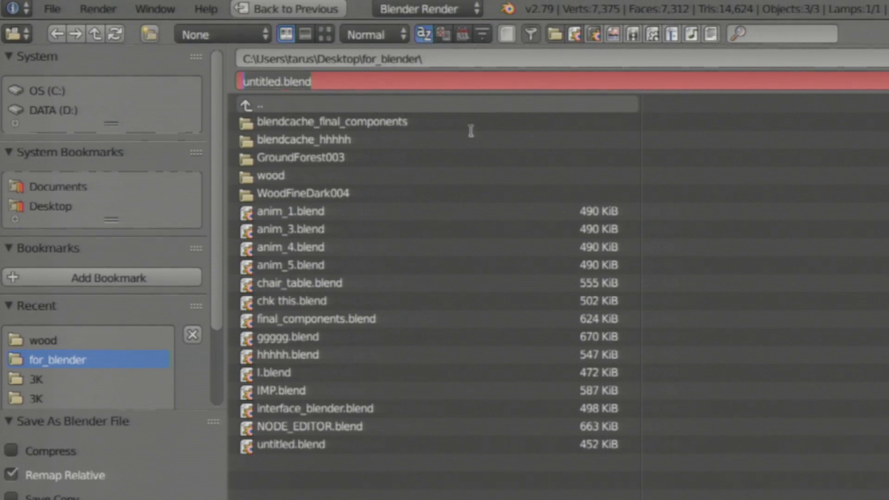
{"action": "key", "text": "BackSpace"}
{"action": "type", "text": "mug"}
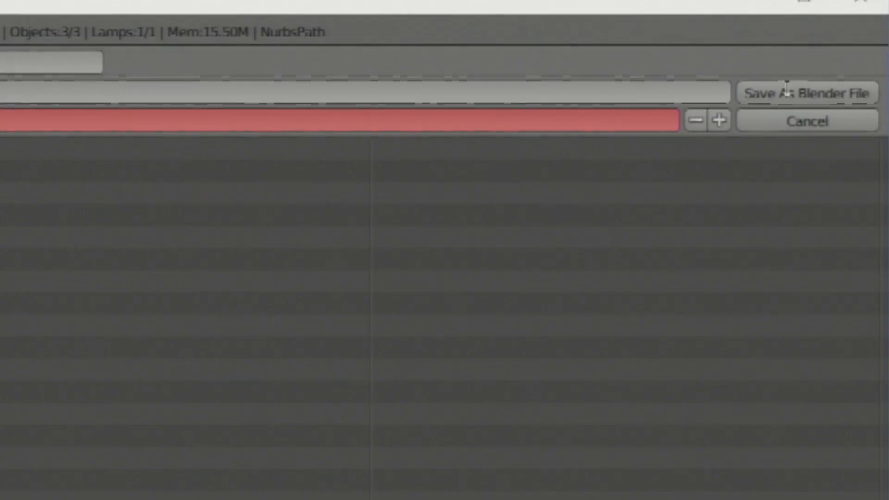
{"action": "left_click", "coordinate": [828, 57]}
{"action": "left_click", "coordinate": [829, 58]}
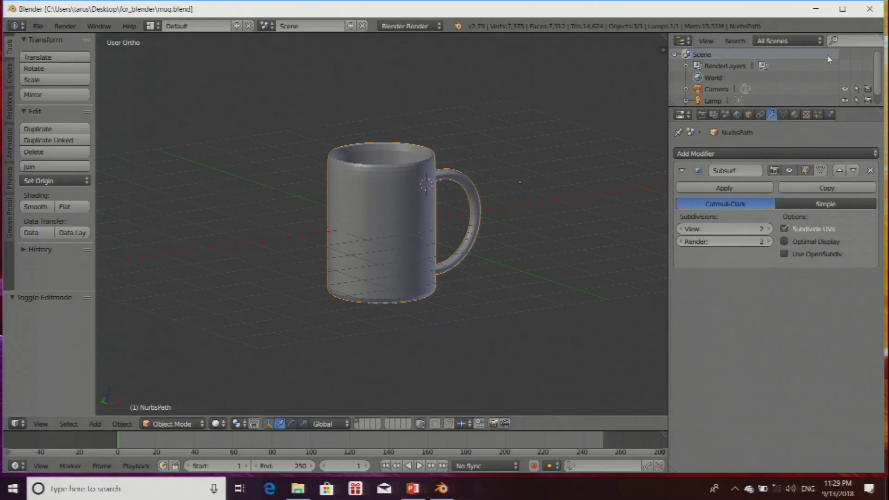